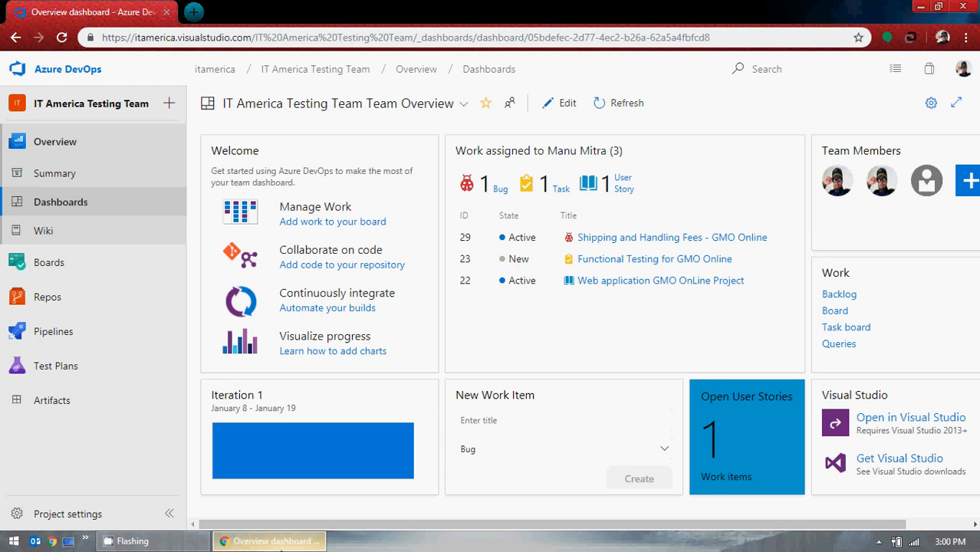
Open the Work Items list and hide its keyword filter bar.
{"action": "left_click", "coordinate": [84, 270]}
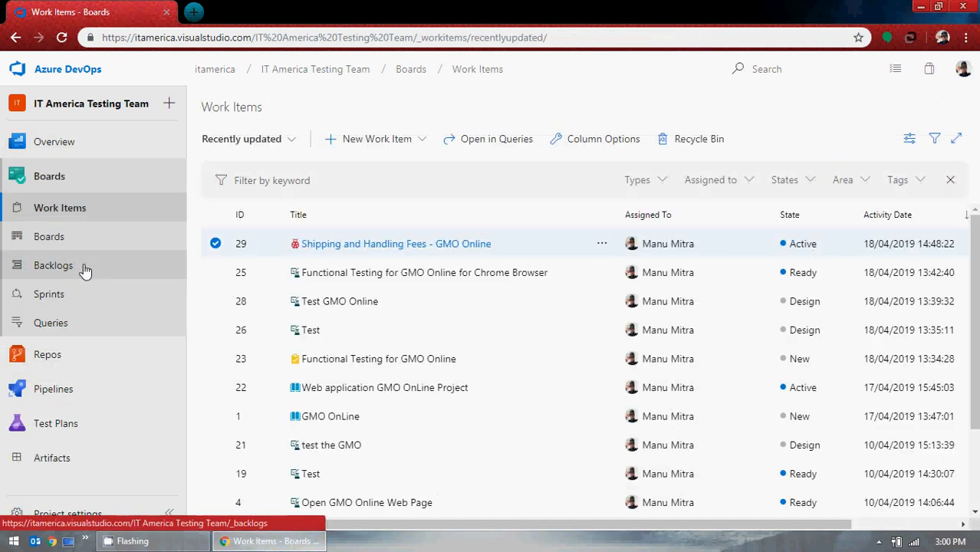
{"action": "left_click", "coordinate": [950, 180]}
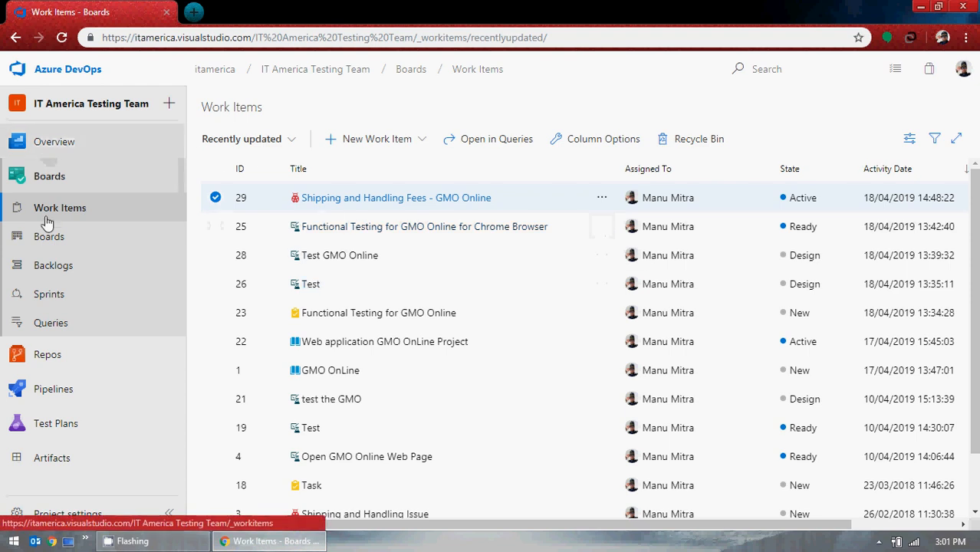
Return to the team's overview dashboard.
{"action": "left_click", "coordinate": [66, 143]}
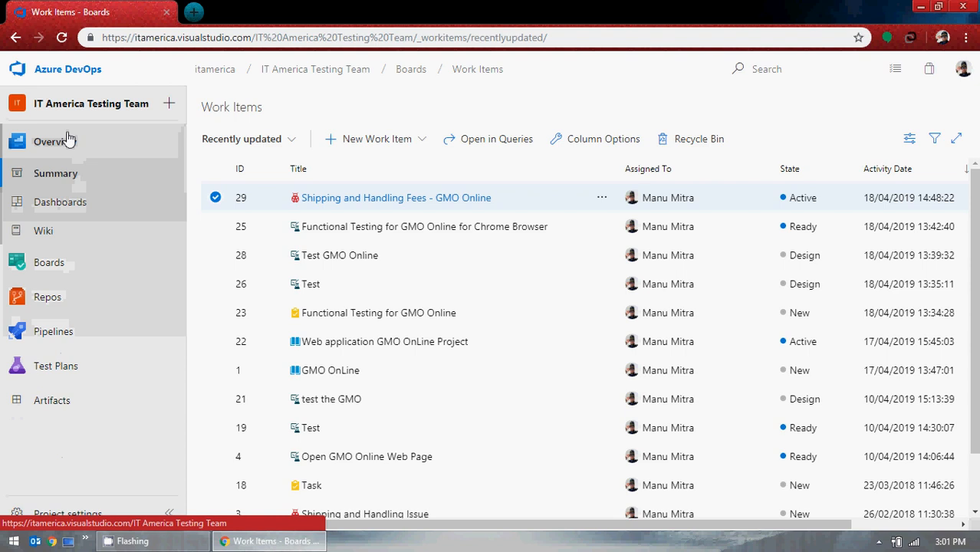
{"action": "left_click", "coordinate": [64, 212]}
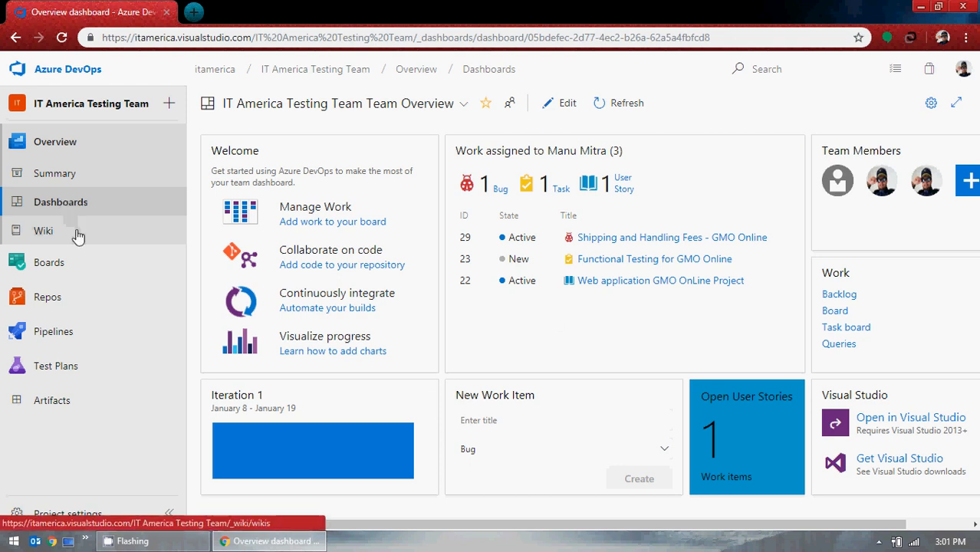
Open test case 25, Functional Testing for GMO Online for Chrome Browser, and review its test steps.
{"action": "left_click", "coordinate": [77, 263]}
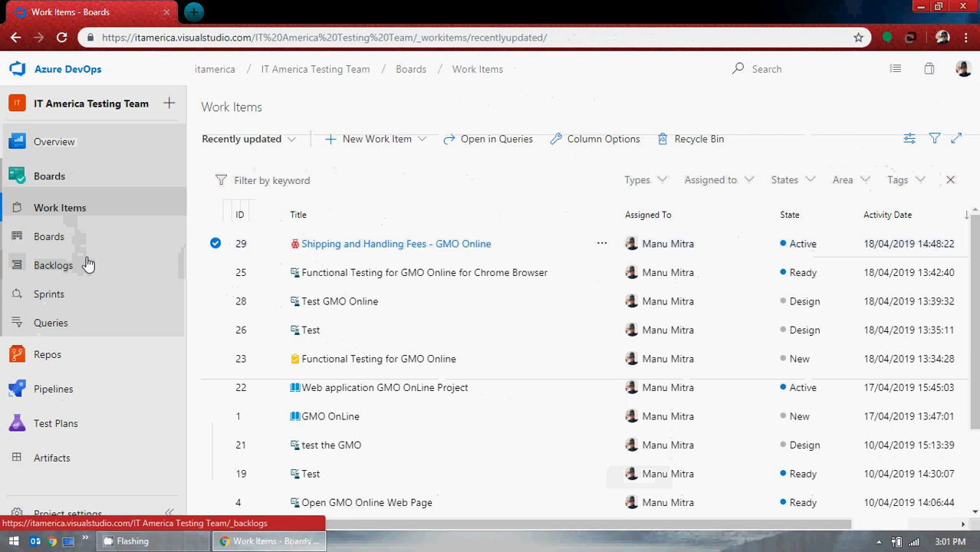
{"action": "left_click", "coordinate": [389, 278]}
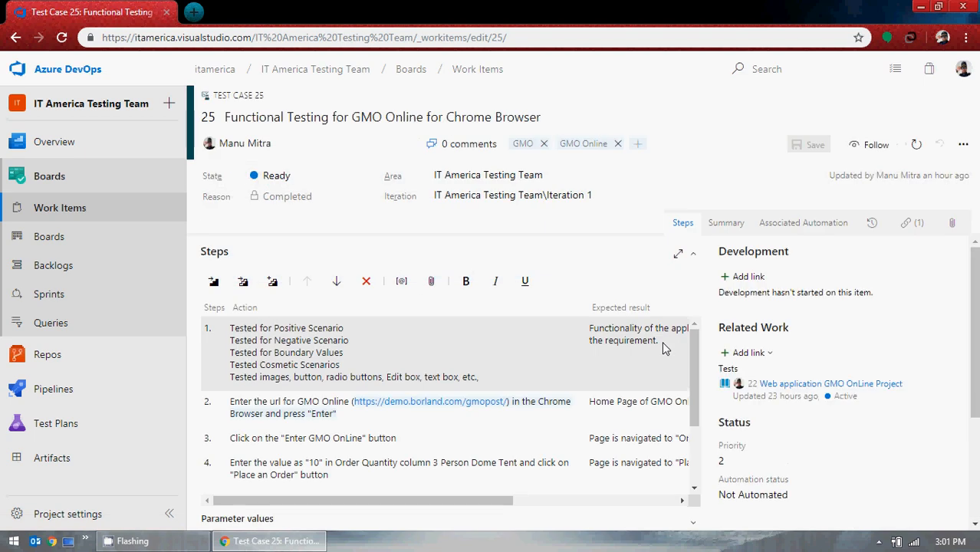
{"action": "scroll", "coordinate": [569, 345], "scroll_direction": "down", "scroll_amount": 5}
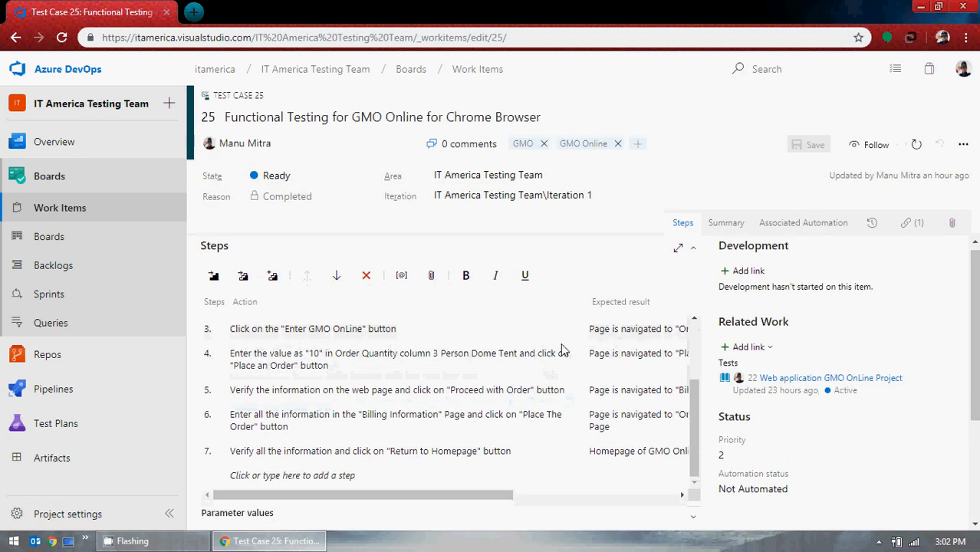
{"action": "scroll", "coordinate": [691, 345], "scroll_direction": "up", "scroll_amount": 3}
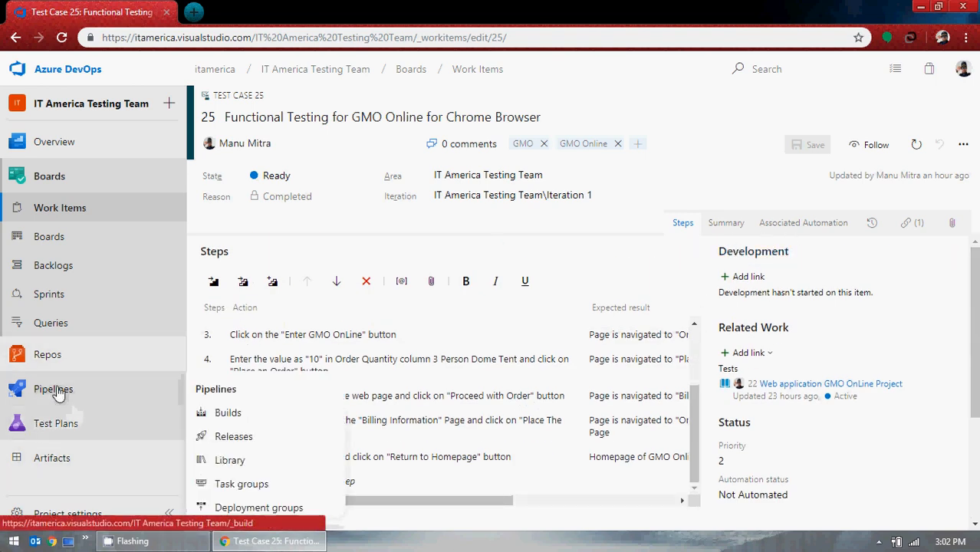
Pass through Queries and open the team's Kanban board.
{"action": "left_click", "coordinate": [78, 336]}
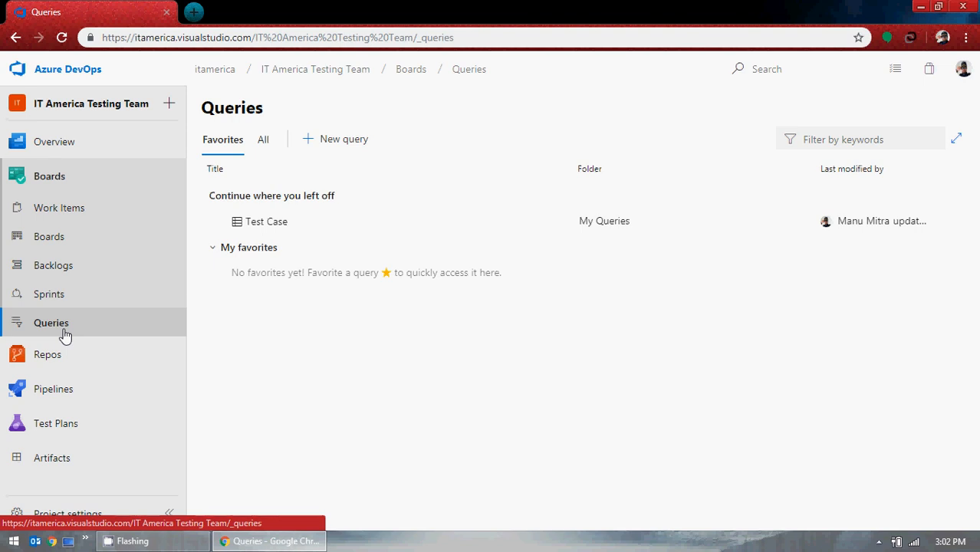
{"action": "left_click", "coordinate": [71, 244]}
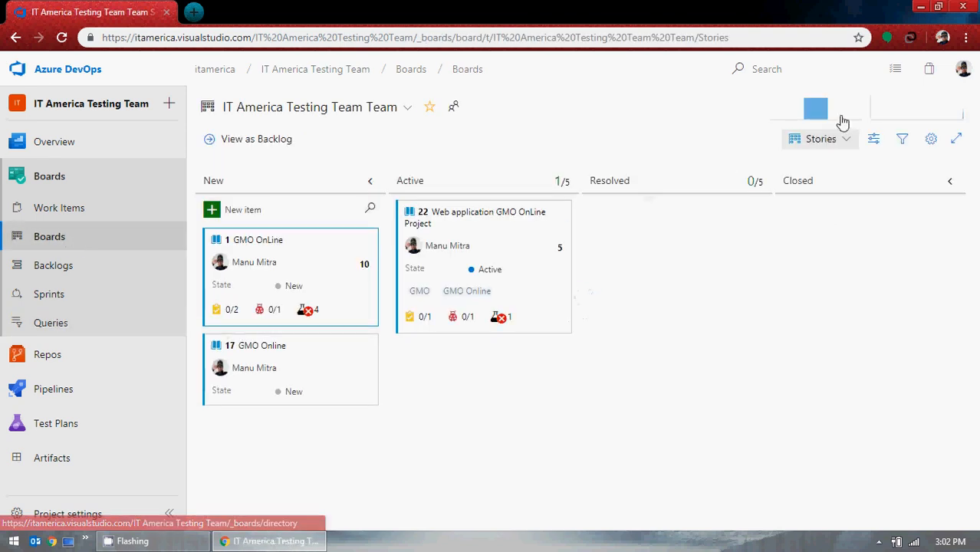
Open the board's Velocity chart and close it again.
{"action": "left_click", "coordinate": [814, 117]}
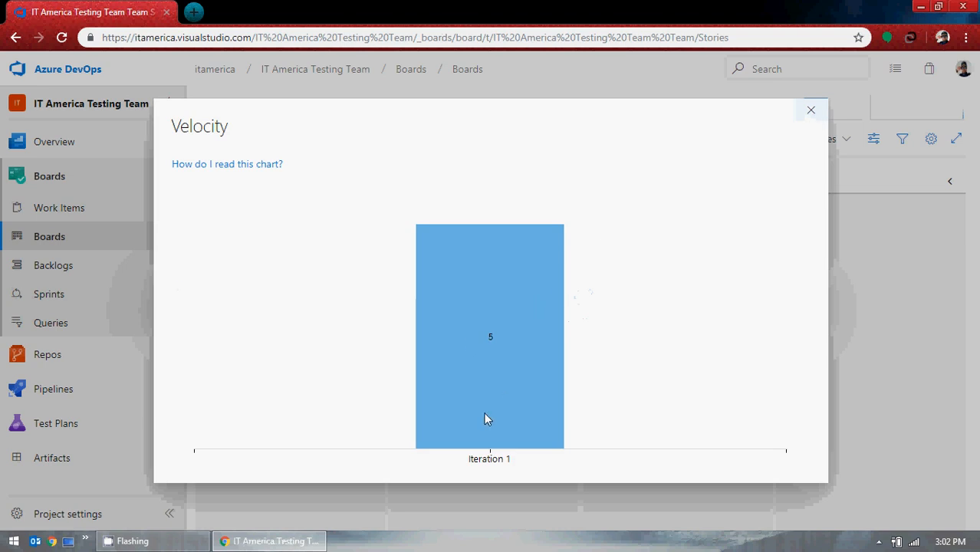
{"action": "left_click", "coordinate": [811, 109]}
Open the Cumulative Flow chart and inspect its settings, cancelling without saving changes.
{"action": "left_click", "coordinate": [913, 114]}
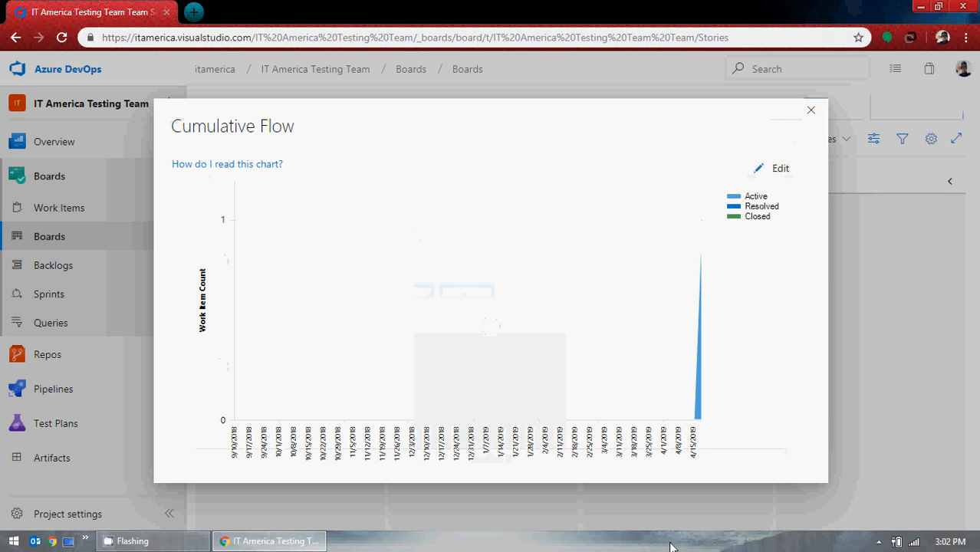
{"action": "left_click", "coordinate": [770, 172]}
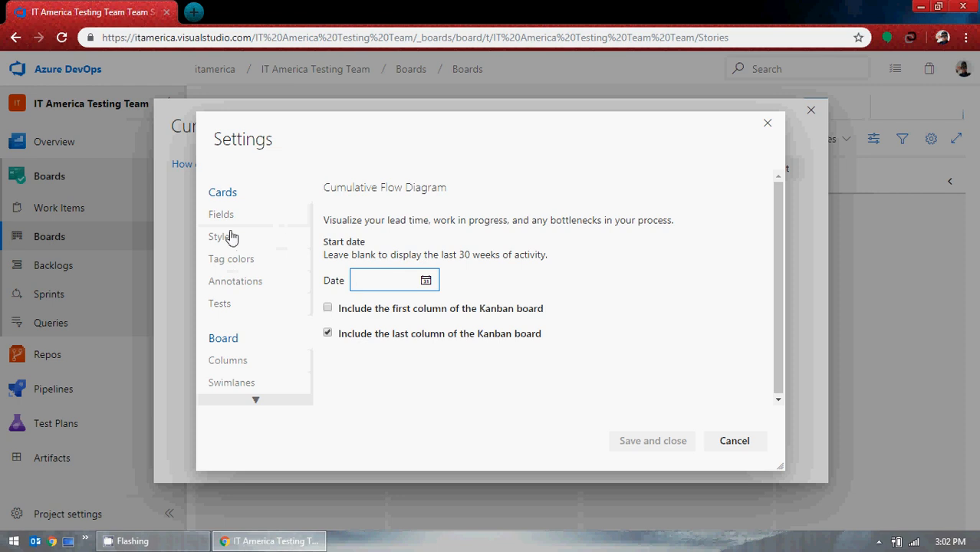
{"action": "scroll", "coordinate": [275, 284], "scroll_direction": "down", "scroll_amount": 2}
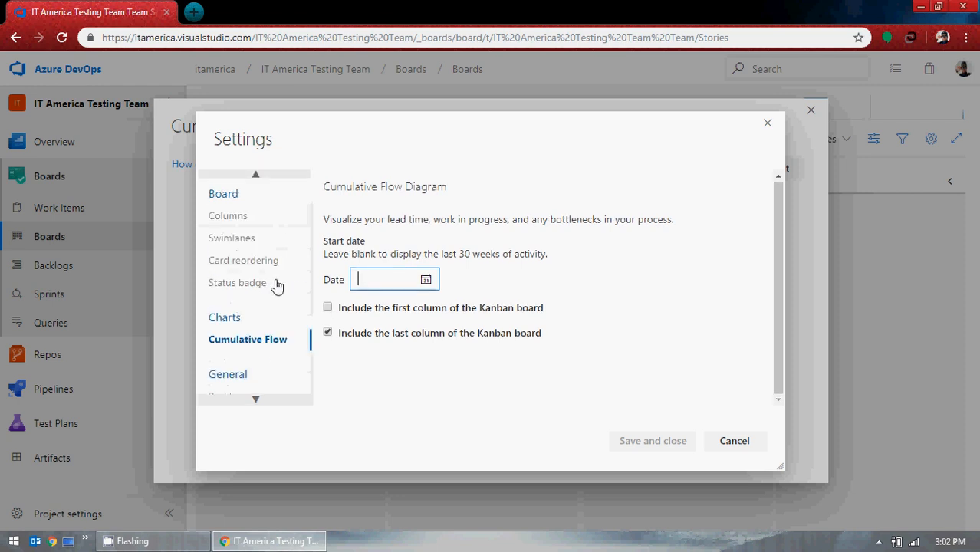
{"action": "scroll", "coordinate": [277, 285], "scroll_direction": "down", "scroll_amount": 2}
{"action": "scroll", "coordinate": [277, 284], "scroll_direction": "up", "scroll_amount": 5}
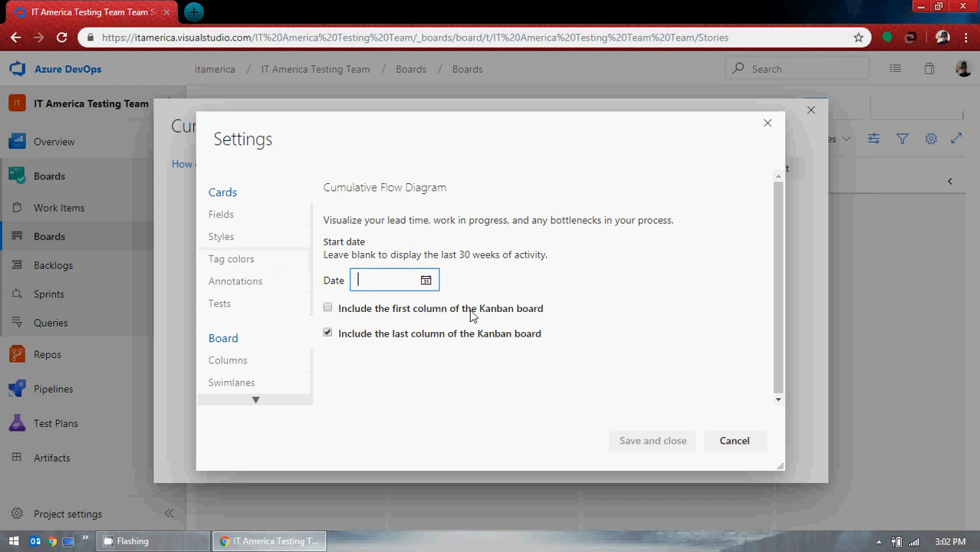
{"action": "left_click_drag", "start_coordinate": [480, 311], "coordinate": [541, 318]}
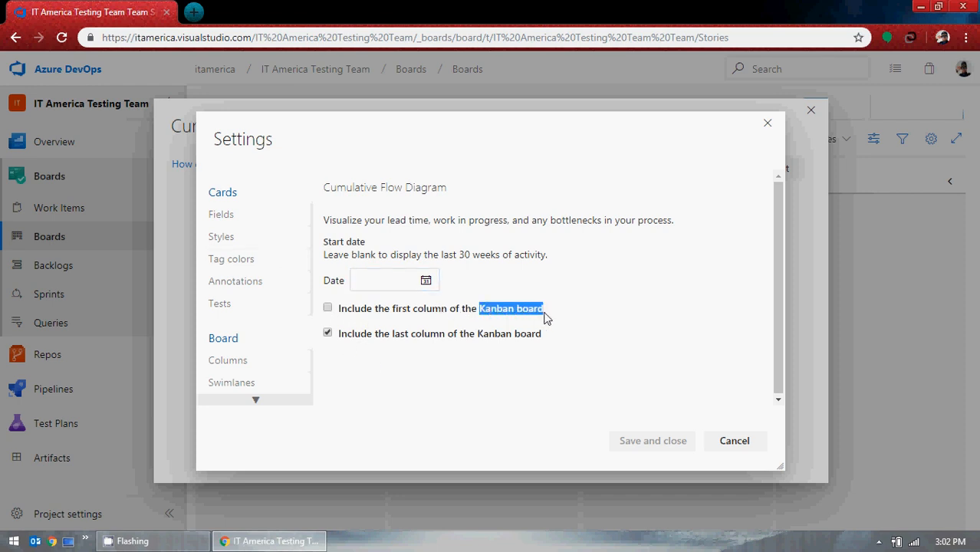
{"action": "left_click", "coordinate": [744, 452]}
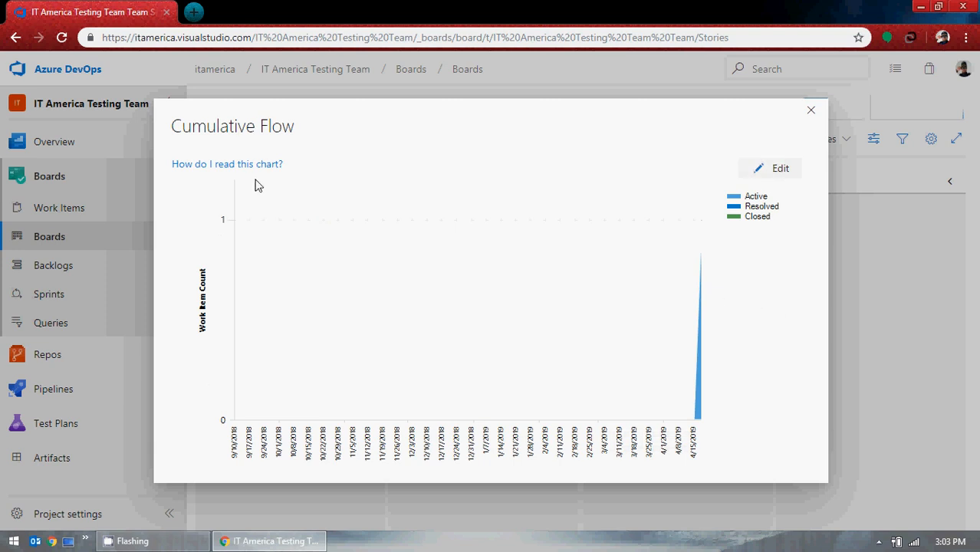
Read the Cumulative Flow chart's help text and close the chart.
{"action": "mouse_move", "coordinate": [258, 175]}
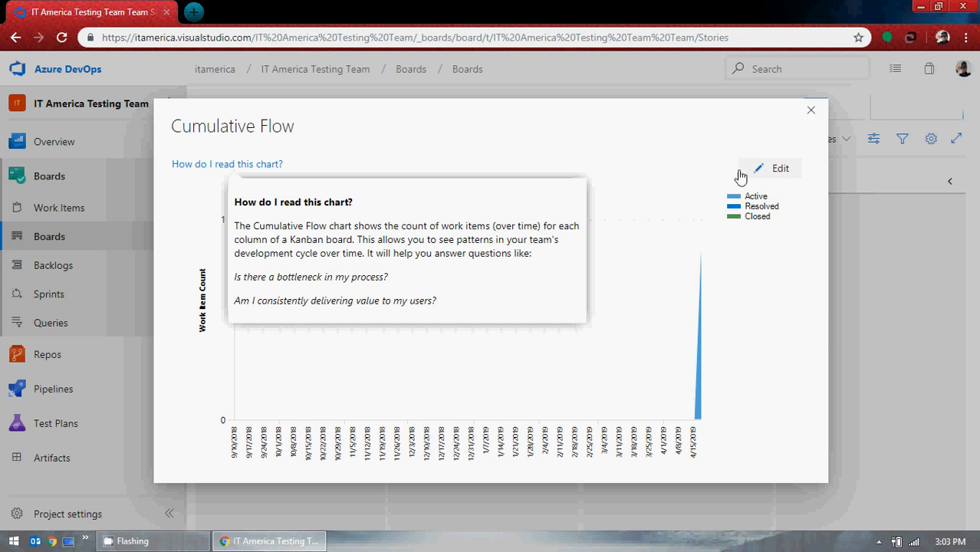
{"action": "left_click", "coordinate": [754, 218]}
{"action": "left_click", "coordinate": [813, 115]}
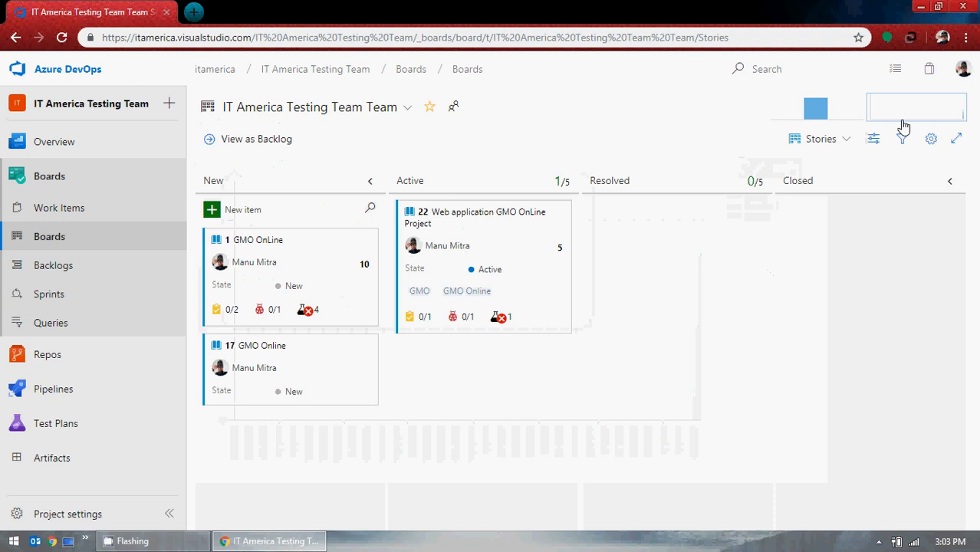
Reopen the Velocity chart, read its help text, and close it.
{"action": "left_click", "coordinate": [814, 115]}
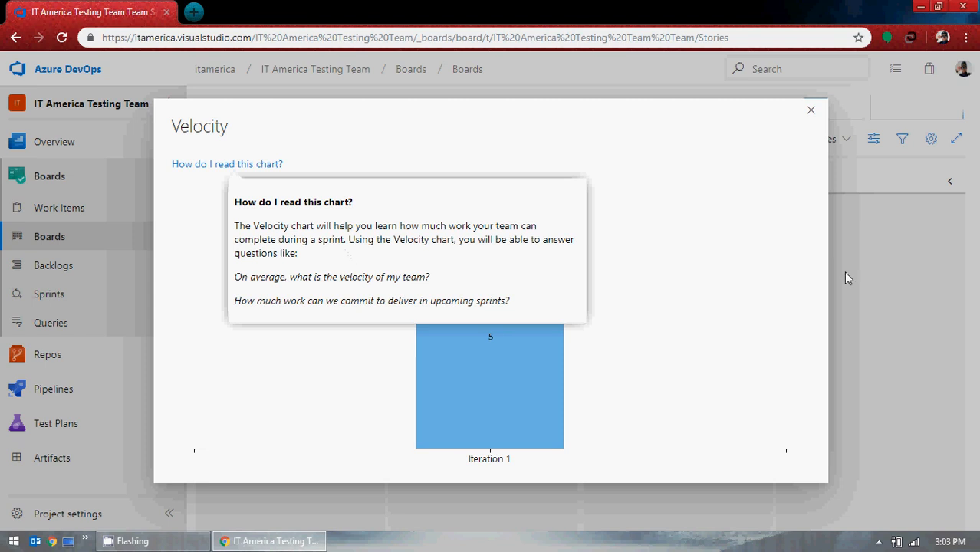
{"action": "left_click", "coordinate": [811, 111]}
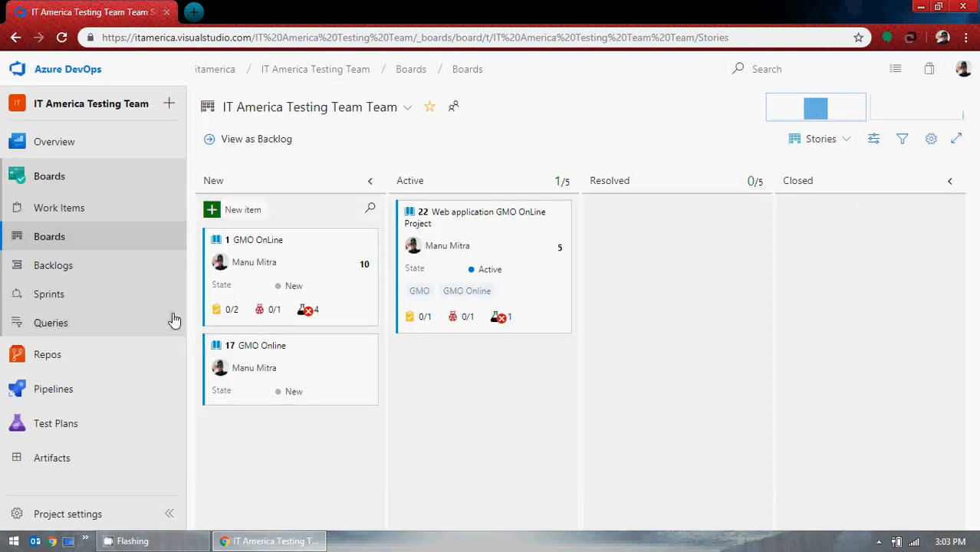
Delete the Test Case query from My Queries.
{"action": "left_click", "coordinate": [66, 326]}
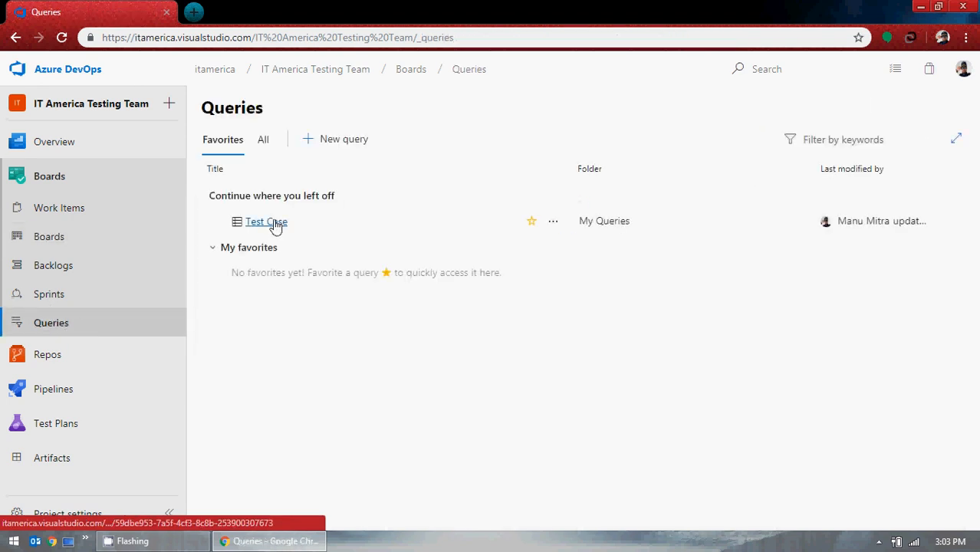
{"action": "left_click", "coordinate": [553, 223]}
{"action": "left_click", "coordinate": [495, 320]}
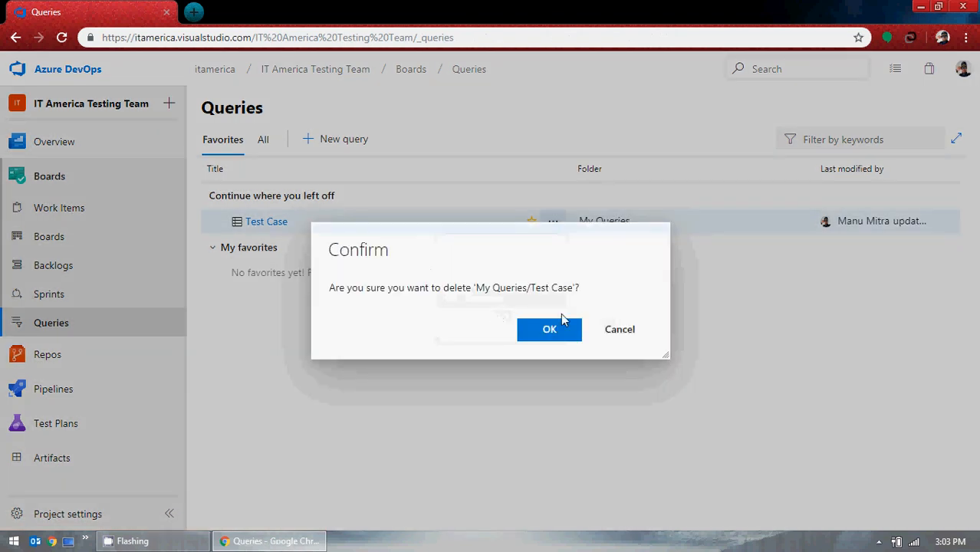
{"action": "left_click", "coordinate": [549, 329]}
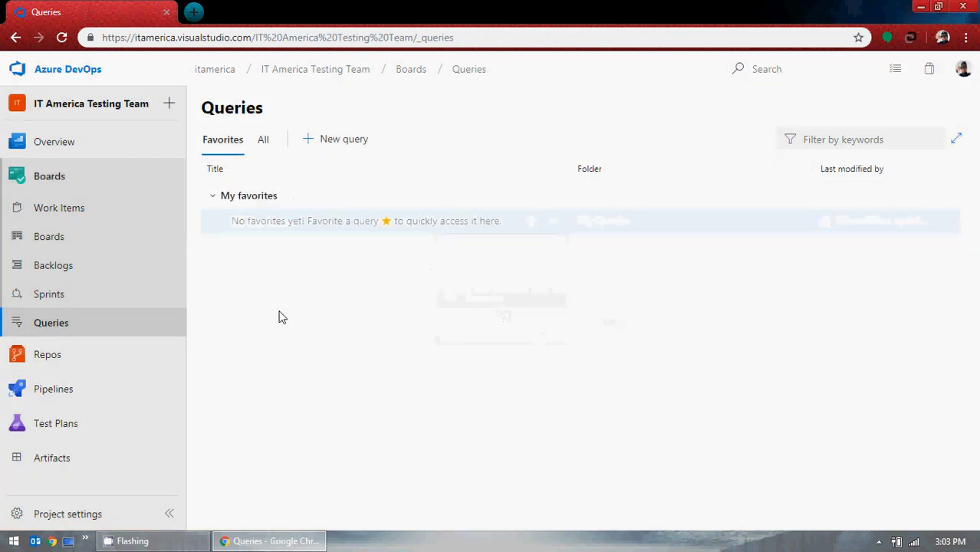
Start a new query and remove its State filter clause.
{"action": "left_click", "coordinate": [345, 141]}
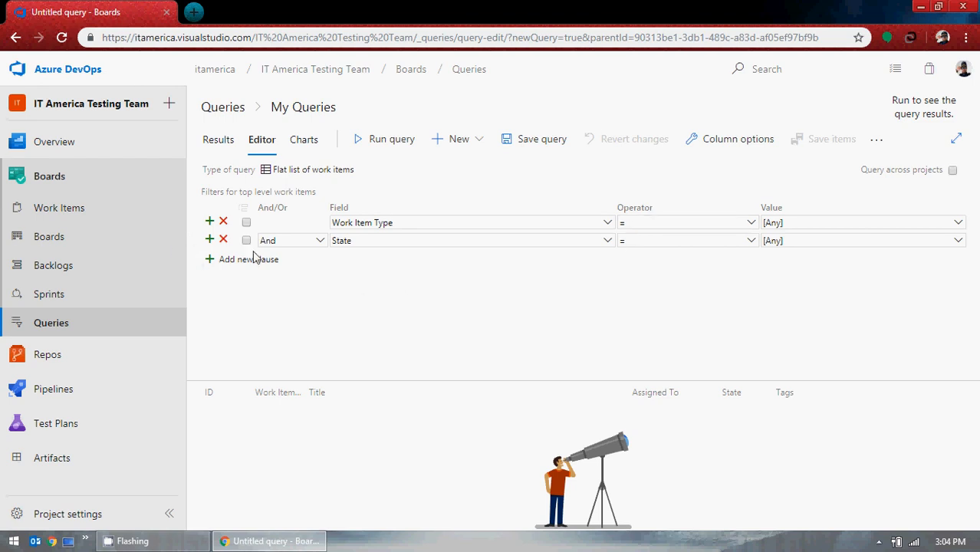
{"action": "left_click", "coordinate": [224, 240]}
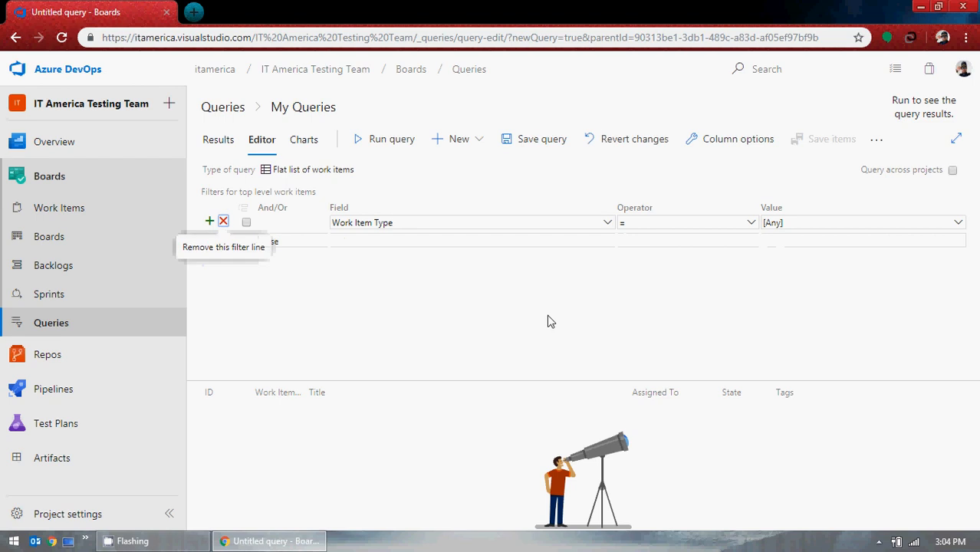
Open the field list of the filter clause and browse through the available fields.
{"action": "left_click", "coordinate": [608, 223]}
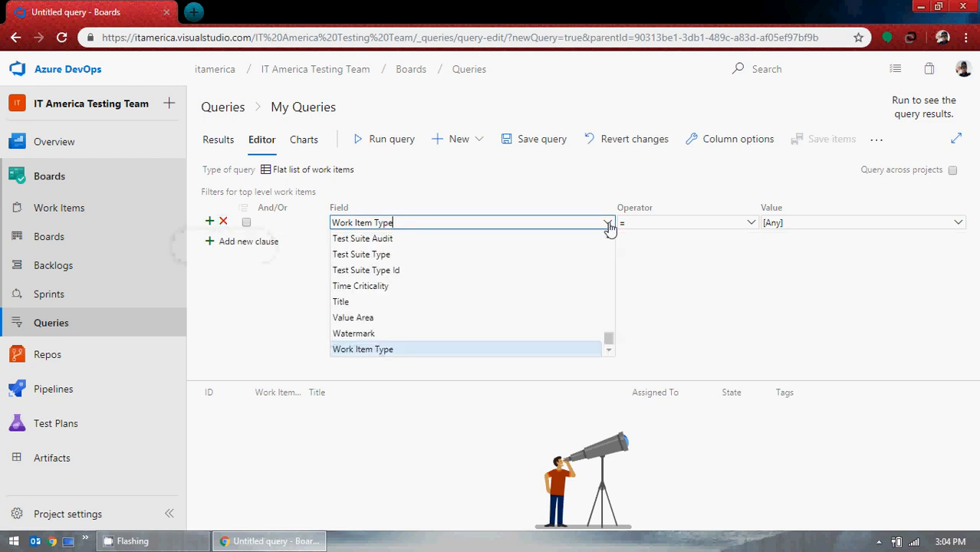
{"action": "left_click_drag", "start_coordinate": [611, 338], "coordinate": [608, 240]}
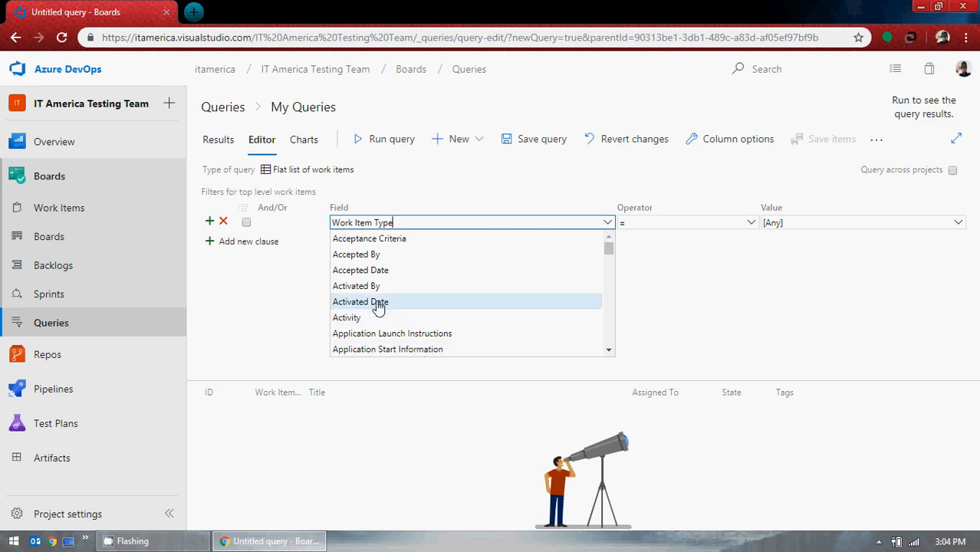
{"action": "scroll", "coordinate": [405, 274], "scroll_direction": "down", "scroll_amount": 1}
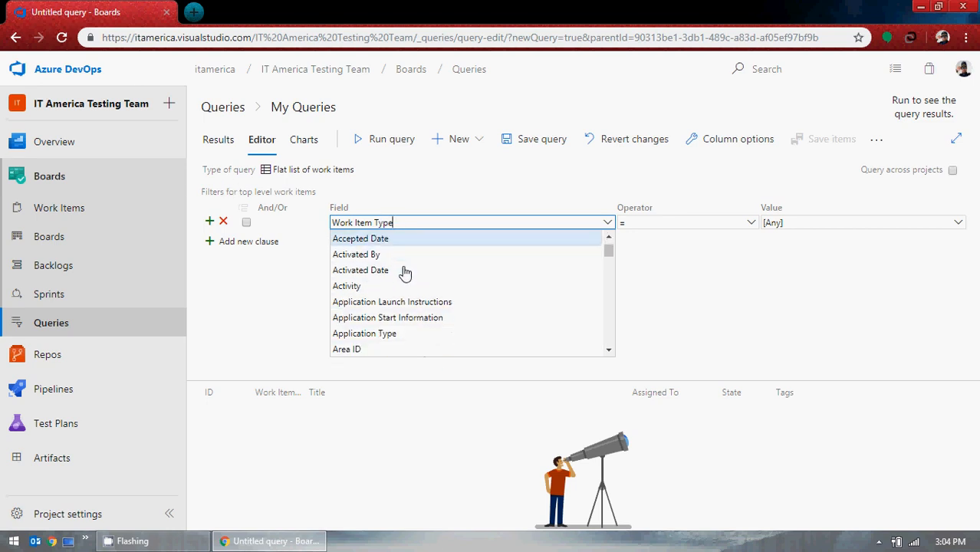
{"action": "scroll", "coordinate": [403, 276], "scroll_direction": "down", "scroll_amount": 1}
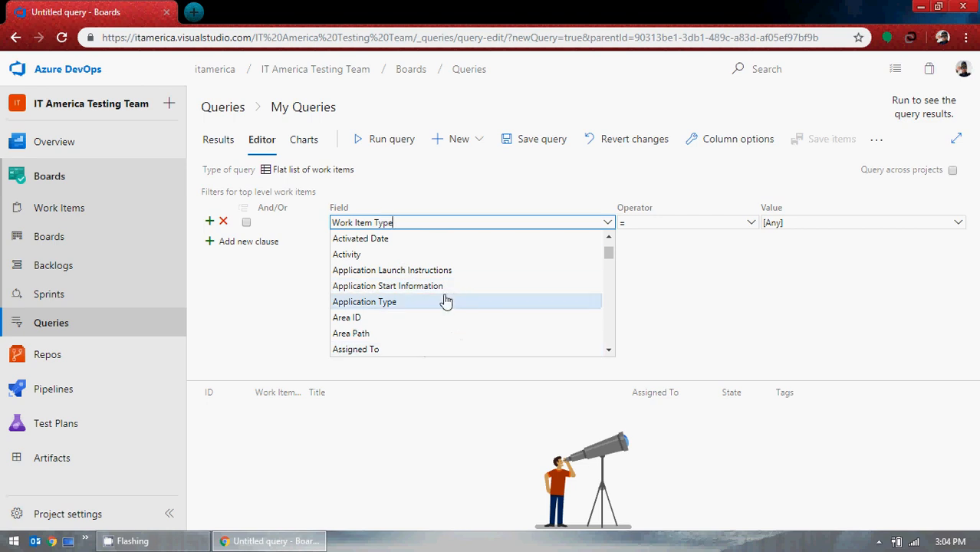
{"action": "scroll", "coordinate": [447, 301], "scroll_direction": "down", "scroll_amount": 1}
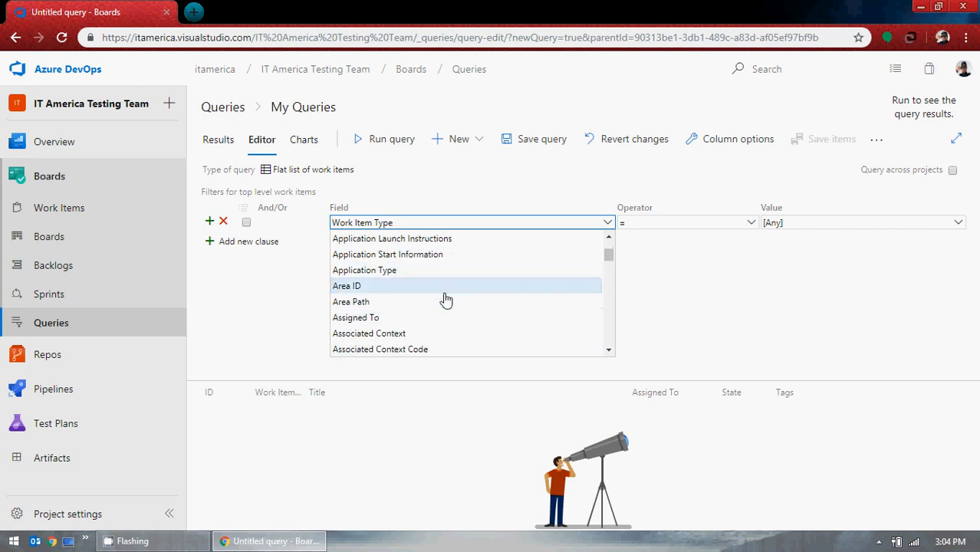
{"action": "scroll", "coordinate": [446, 299], "scroll_direction": "down", "scroll_amount": 4}
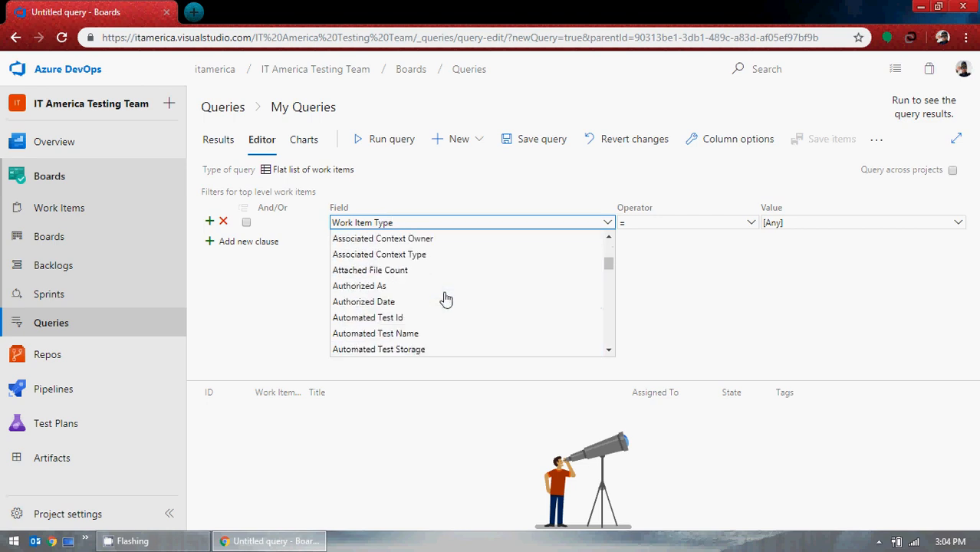
{"action": "scroll", "coordinate": [446, 299], "scroll_direction": "down", "scroll_amount": 1}
{"action": "scroll", "coordinate": [447, 300], "scroll_direction": "down", "scroll_amount": 2}
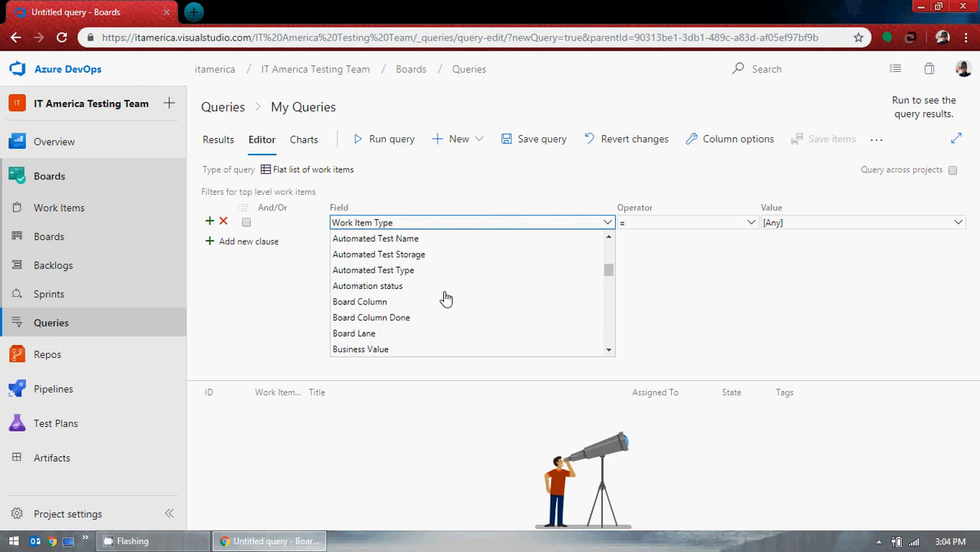
{"action": "scroll", "coordinate": [447, 299], "scroll_direction": "down", "scroll_amount": 1}
{"action": "scroll", "coordinate": [446, 300], "scroll_direction": "down", "scroll_amount": 2}
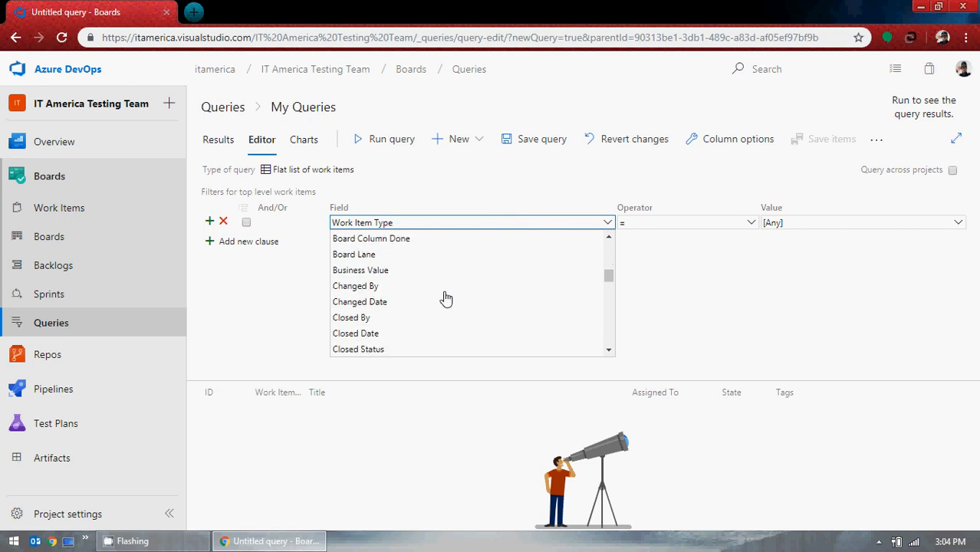
{"action": "scroll", "coordinate": [446, 298], "scroll_direction": "down", "scroll_amount": 3}
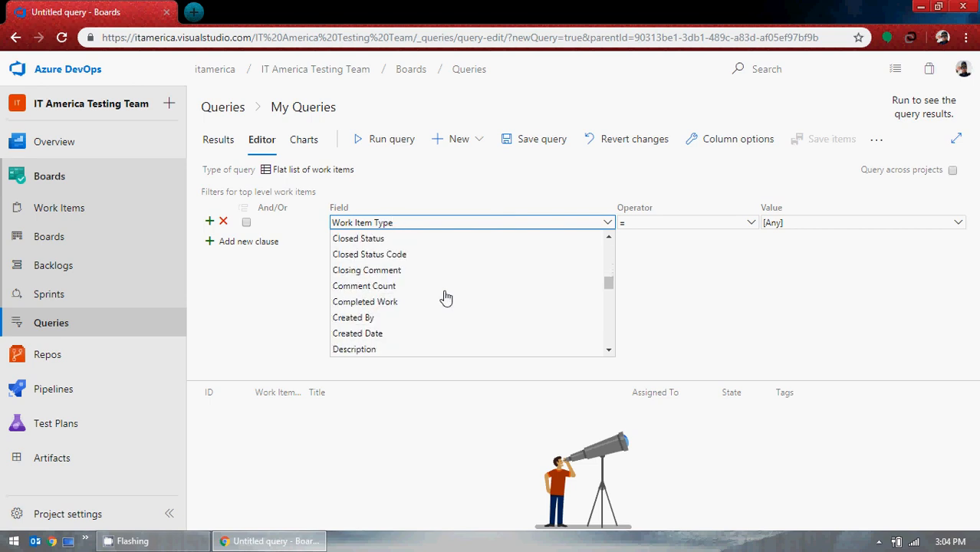
{"action": "scroll", "coordinate": [447, 298], "scroll_direction": "down", "scroll_amount": 1}
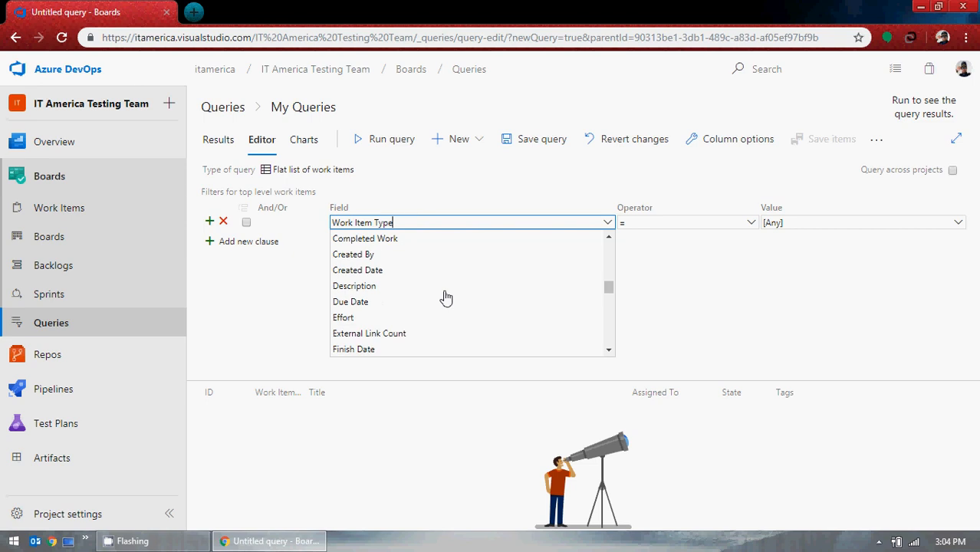
{"action": "scroll", "coordinate": [447, 298], "scroll_direction": "down", "scroll_amount": 1}
{"action": "scroll", "coordinate": [446, 297], "scroll_direction": "down", "scroll_amount": 4}
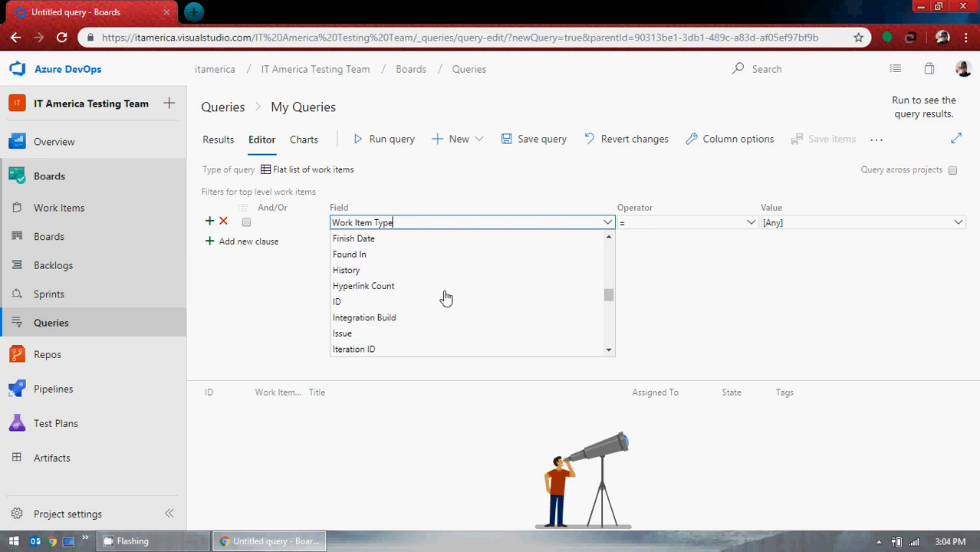
{"action": "scroll", "coordinate": [447, 297], "scroll_direction": "down", "scroll_amount": 4}
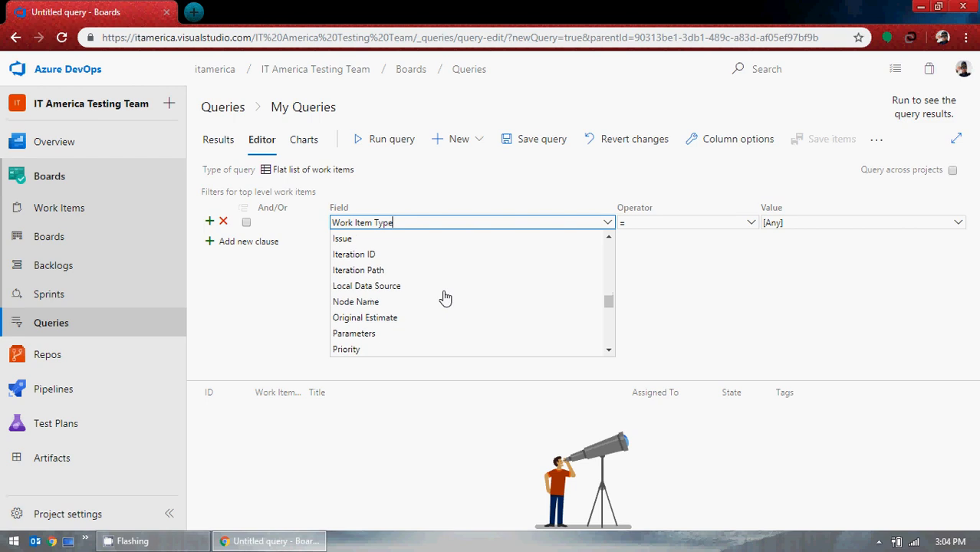
{"action": "scroll", "coordinate": [446, 298], "scroll_direction": "down", "scroll_amount": 1}
{"action": "scroll", "coordinate": [445, 298], "scroll_direction": "down", "scroll_amount": 4}
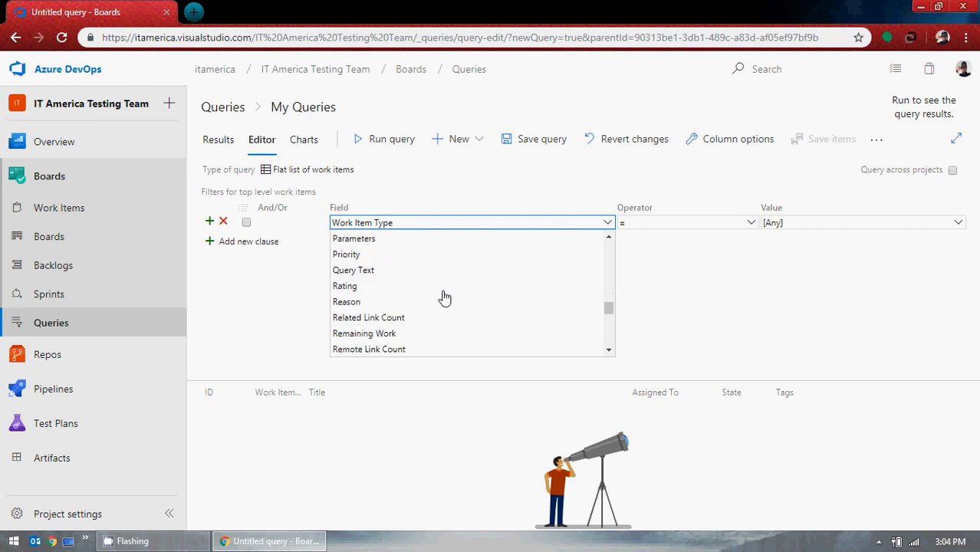
{"action": "scroll", "coordinate": [443, 298], "scroll_direction": "down", "scroll_amount": 3}
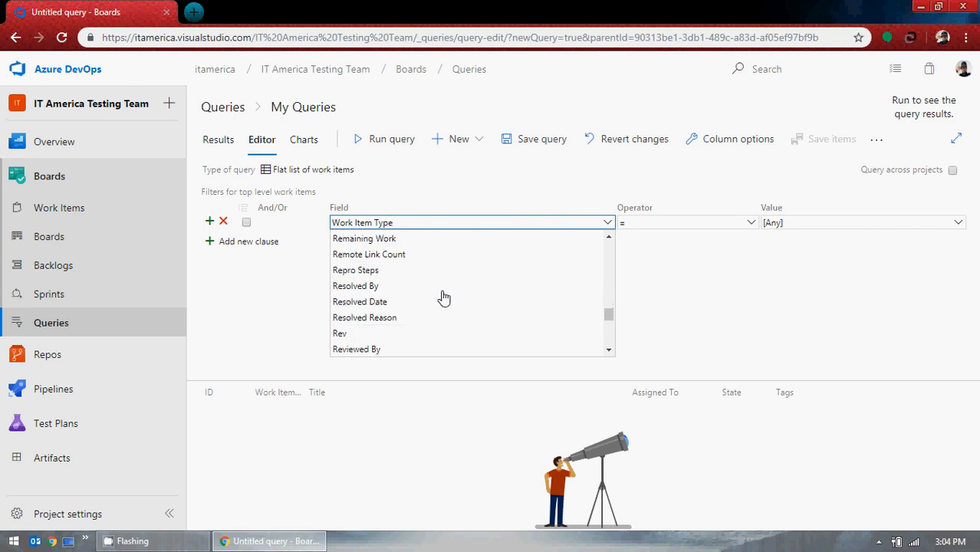
{"action": "scroll", "coordinate": [443, 297], "scroll_direction": "down", "scroll_amount": 2}
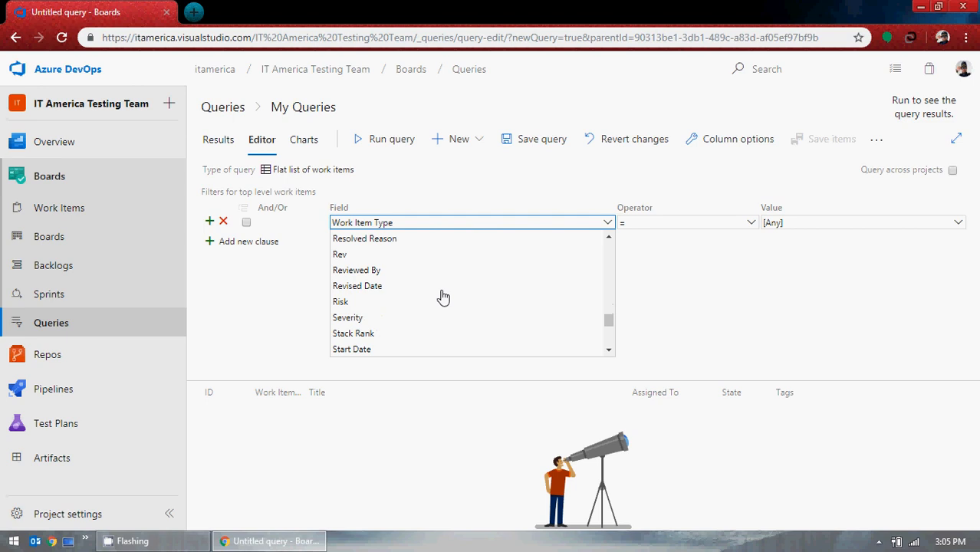
{"action": "scroll", "coordinate": [443, 297], "scroll_direction": "down", "scroll_amount": 4}
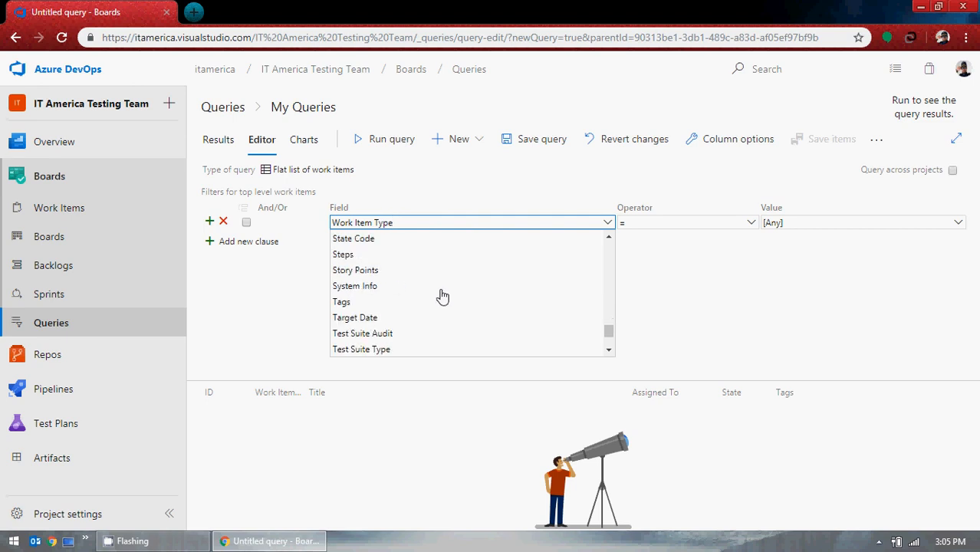
{"action": "scroll", "coordinate": [443, 297], "scroll_direction": "down", "scroll_amount": 3}
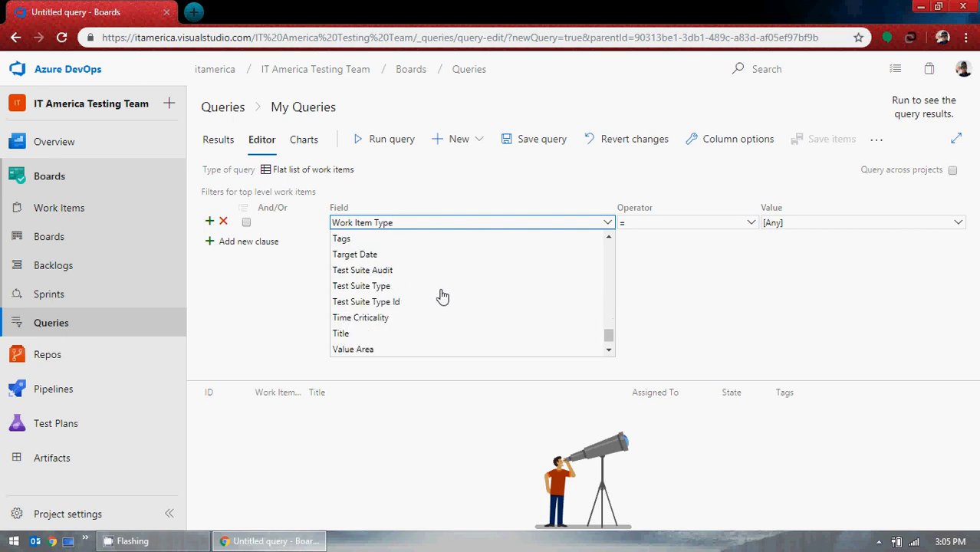
{"action": "scroll", "coordinate": [443, 297], "scroll_direction": "down", "scroll_amount": 1}
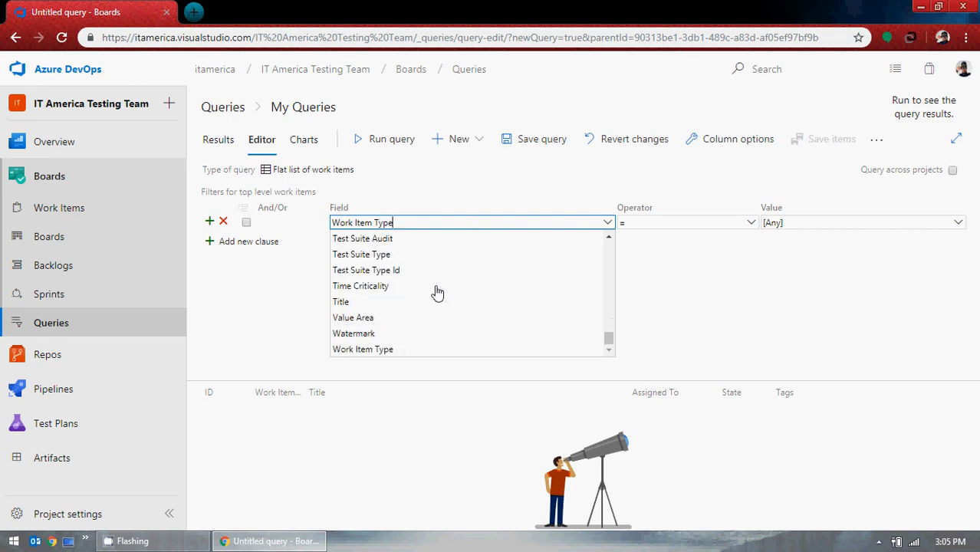
{"action": "scroll", "coordinate": [442, 297], "scroll_direction": "up", "scroll_amount": 8}
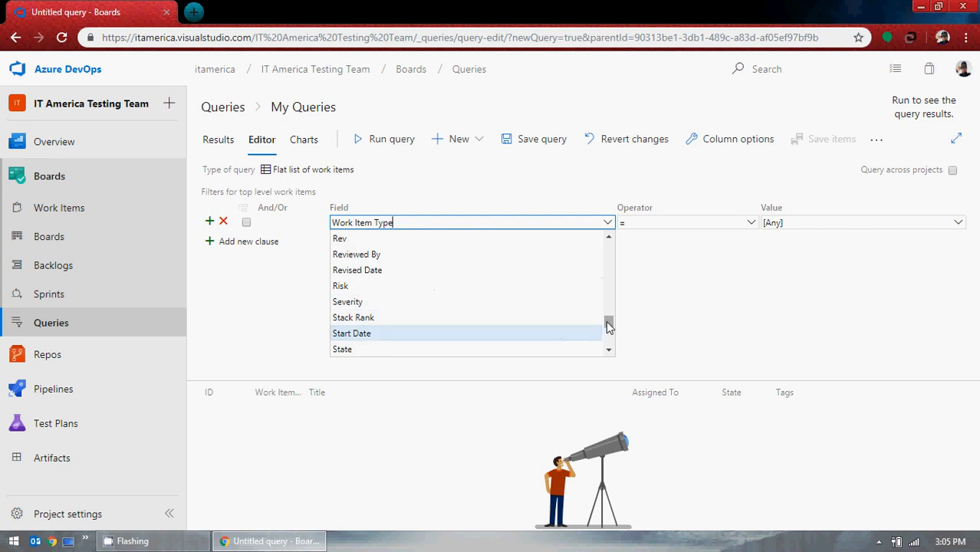
Set the filter clause's field to Assigned To.
{"action": "left_click_drag", "start_coordinate": [609, 325], "coordinate": [609, 247]}
{"action": "scroll", "coordinate": [495, 300], "scroll_direction": "down", "scroll_amount": 3}
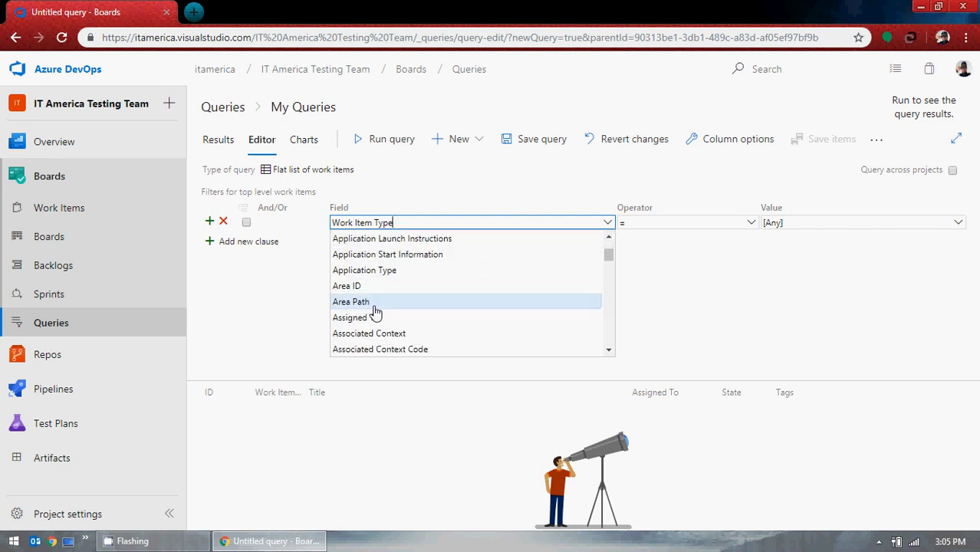
{"action": "scroll", "coordinate": [411, 318], "scroll_direction": "down", "scroll_amount": 1}
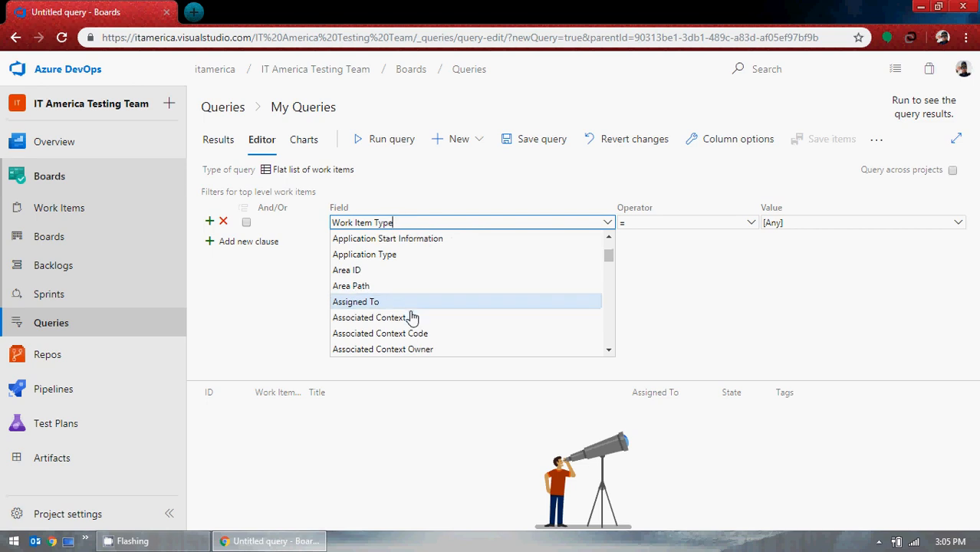
{"action": "left_click", "coordinate": [383, 303]}
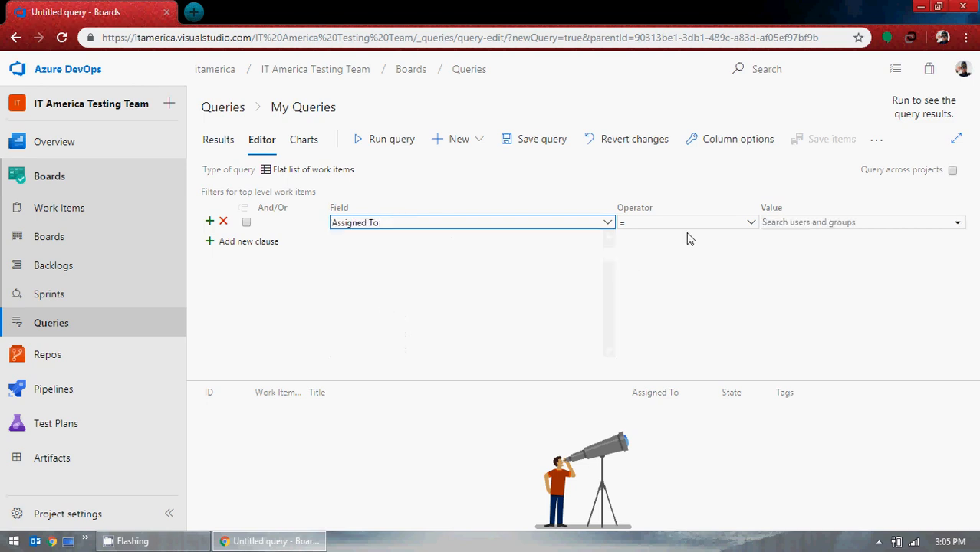
Keep the operator as = and set the clause's value to the team member's user account.
{"action": "left_click", "coordinate": [751, 227]}
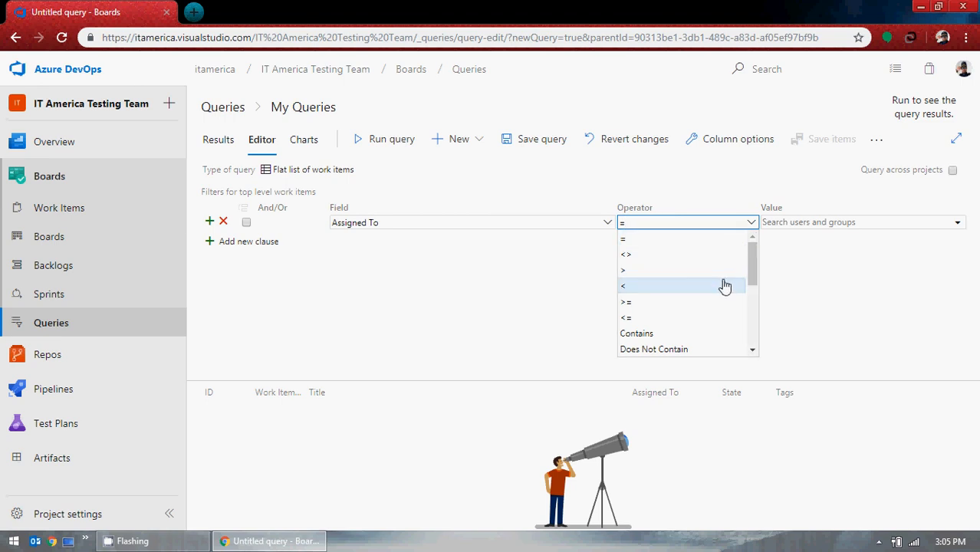
{"action": "left_click_drag", "start_coordinate": [750, 286], "coordinate": [733, 241]}
{"action": "left_click", "coordinate": [693, 246]}
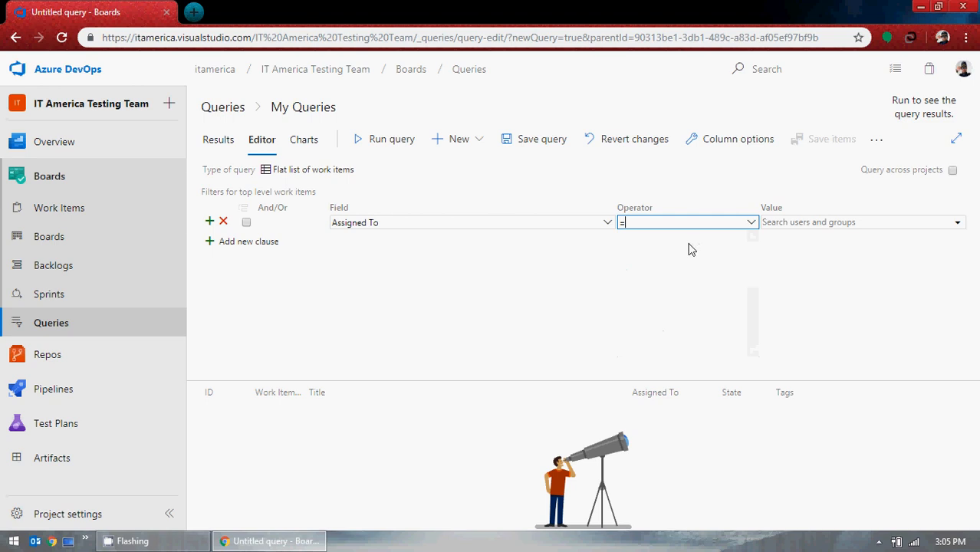
{"action": "left_click", "coordinate": [958, 224]}
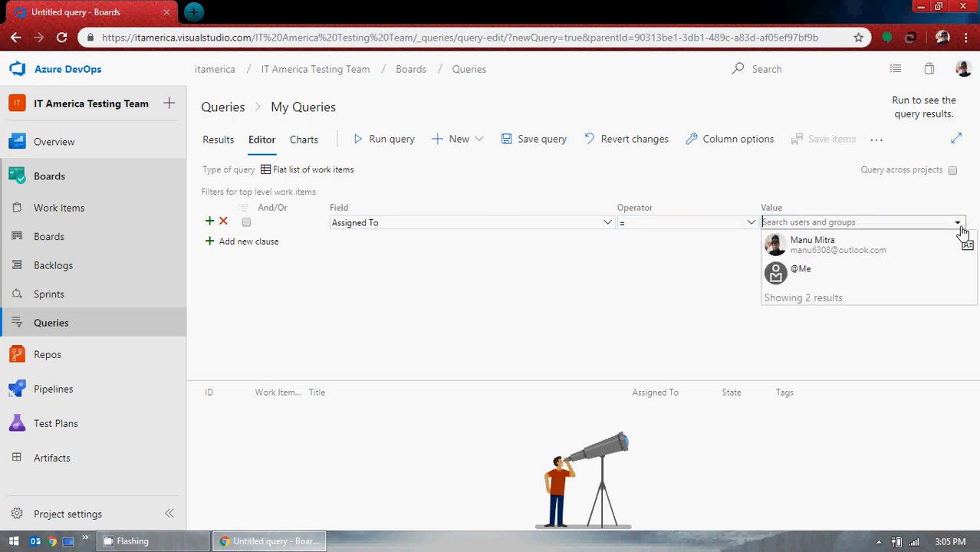
{"action": "left_click", "coordinate": [856, 248]}
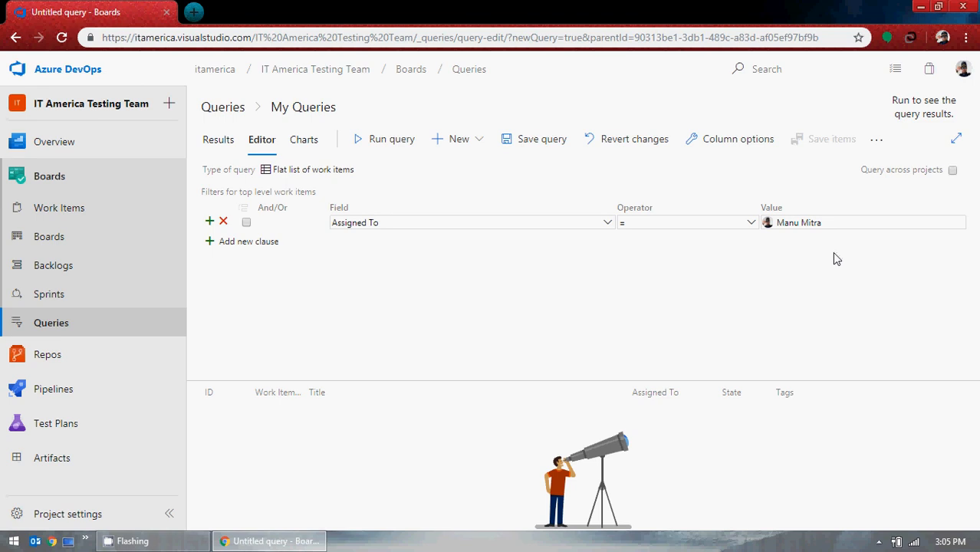
Run the query and scroll through the returned work items.
{"action": "left_click", "coordinate": [385, 154]}
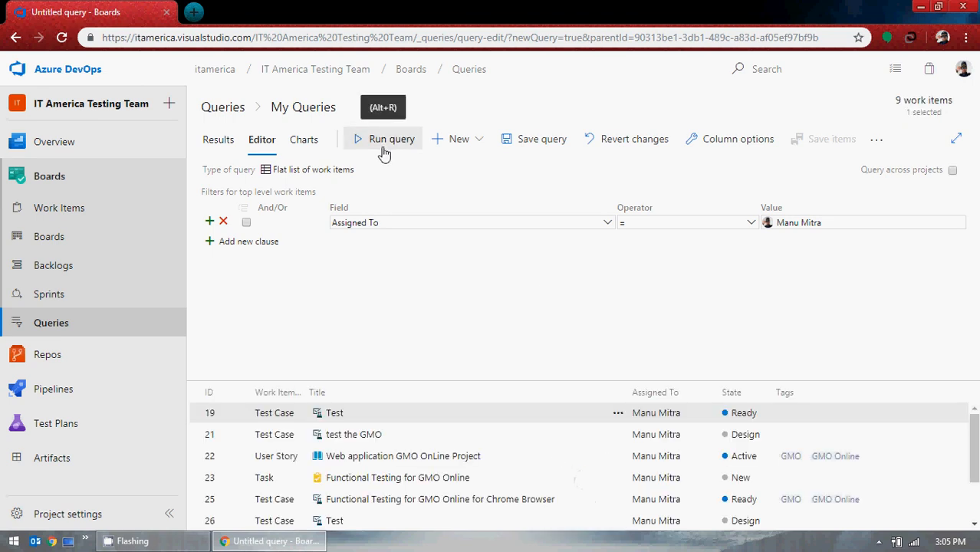
{"action": "scroll", "coordinate": [536, 453], "scroll_direction": "down", "scroll_amount": 2}
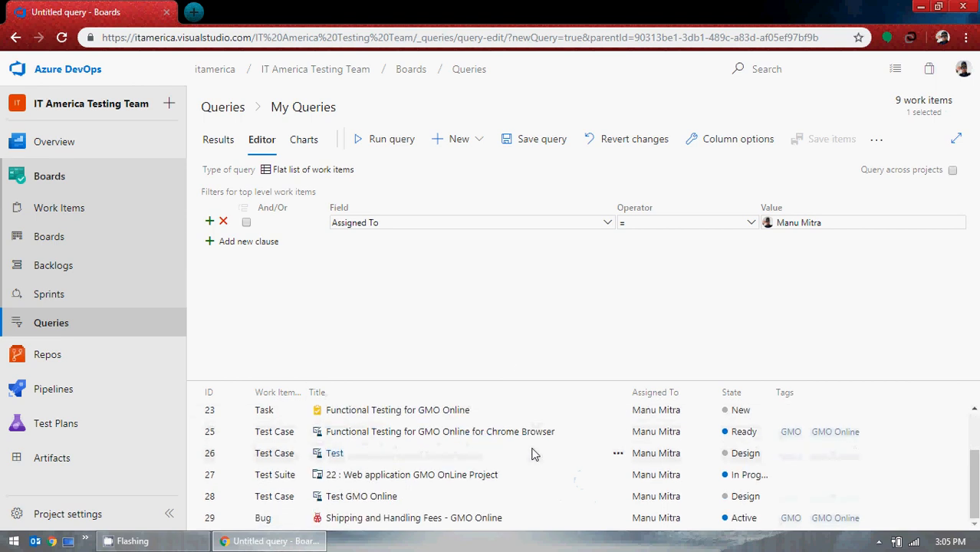
{"action": "scroll", "coordinate": [534, 454], "scroll_direction": "up", "scroll_amount": 2}
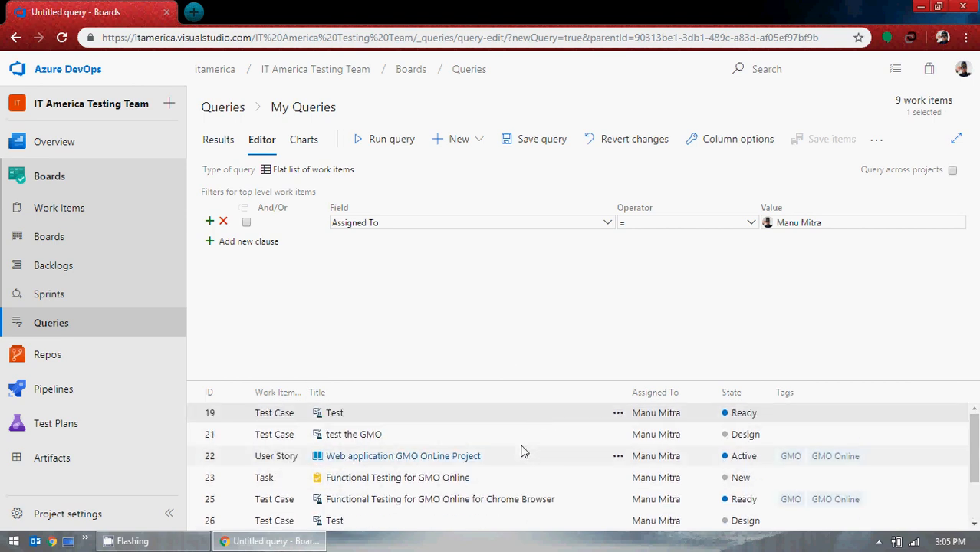
{"action": "scroll", "coordinate": [518, 451], "scroll_direction": "down", "scroll_amount": 2}
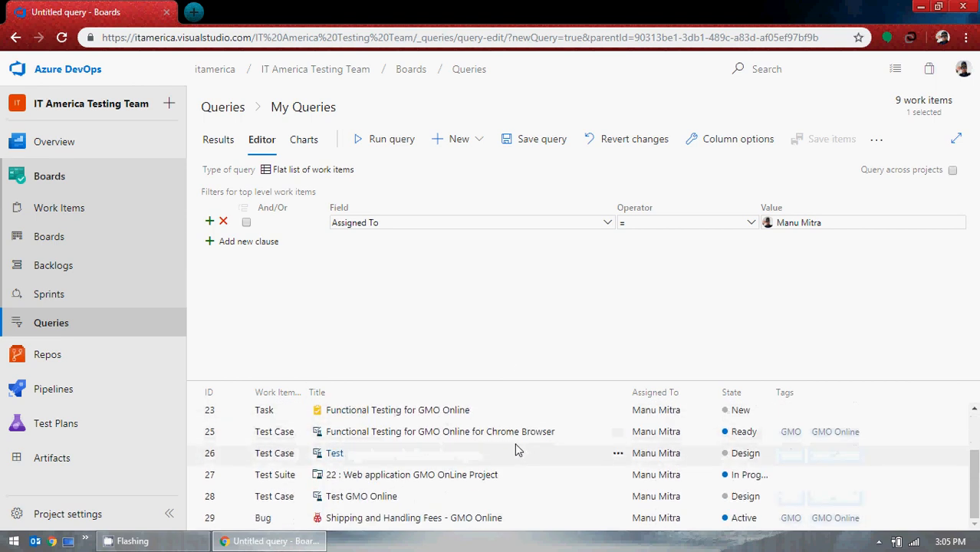
{"action": "scroll", "coordinate": [513, 433], "scroll_direction": "up", "scroll_amount": 2}
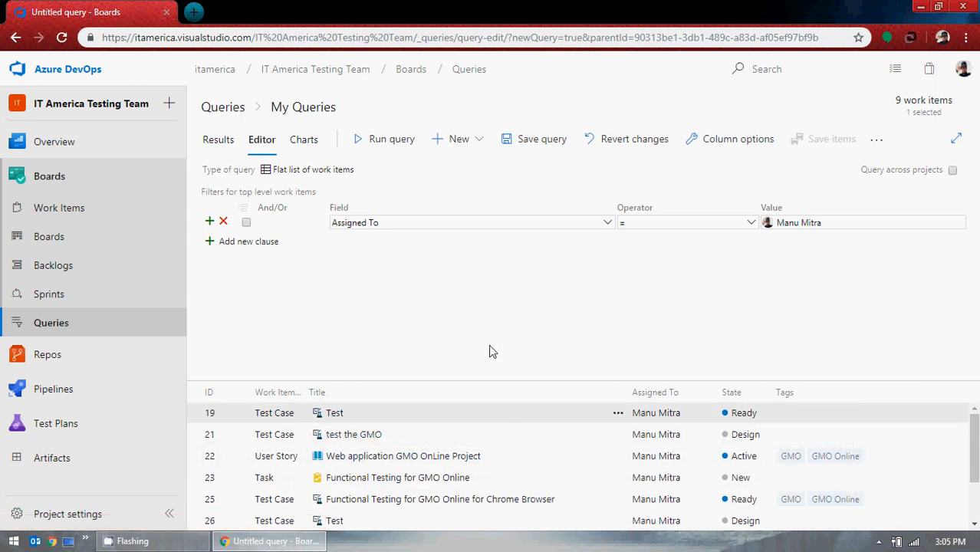
Save the query as Udemy Chart-I in the My Queries folder.
{"action": "left_click", "coordinate": [542, 140]}
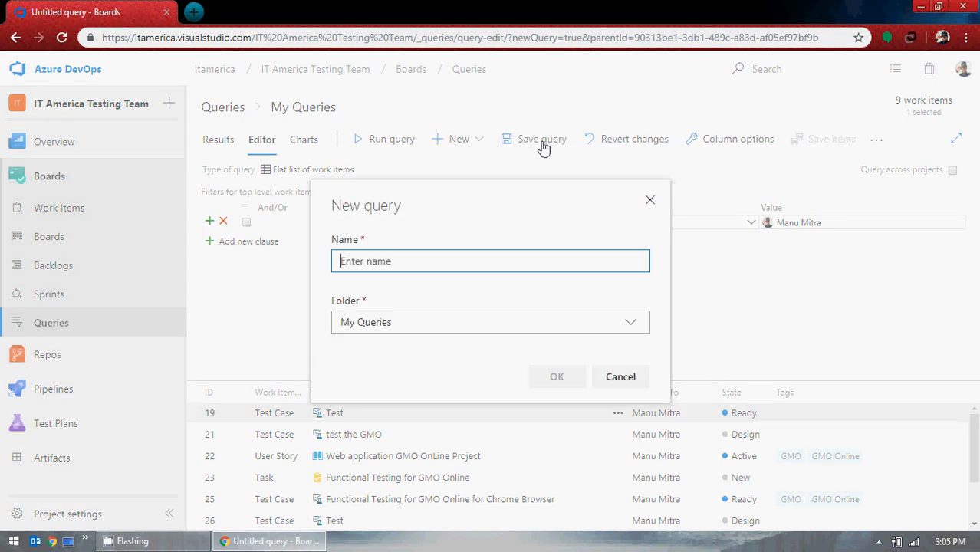
{"action": "left_click", "coordinate": [426, 266]}
{"action": "type", "text": "Udemy Chart"}
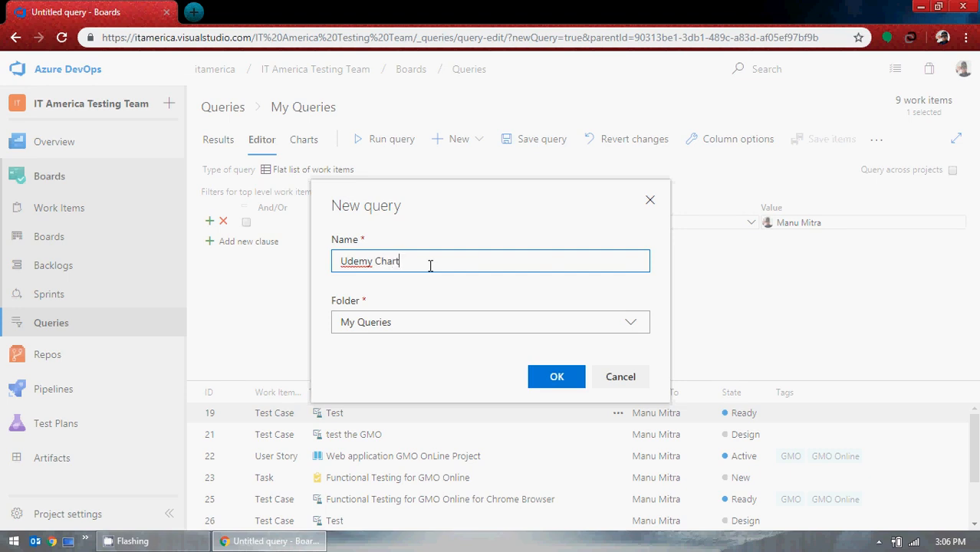
{"action": "type", "text": "-1"}
{"action": "left_click", "coordinate": [556, 376]}
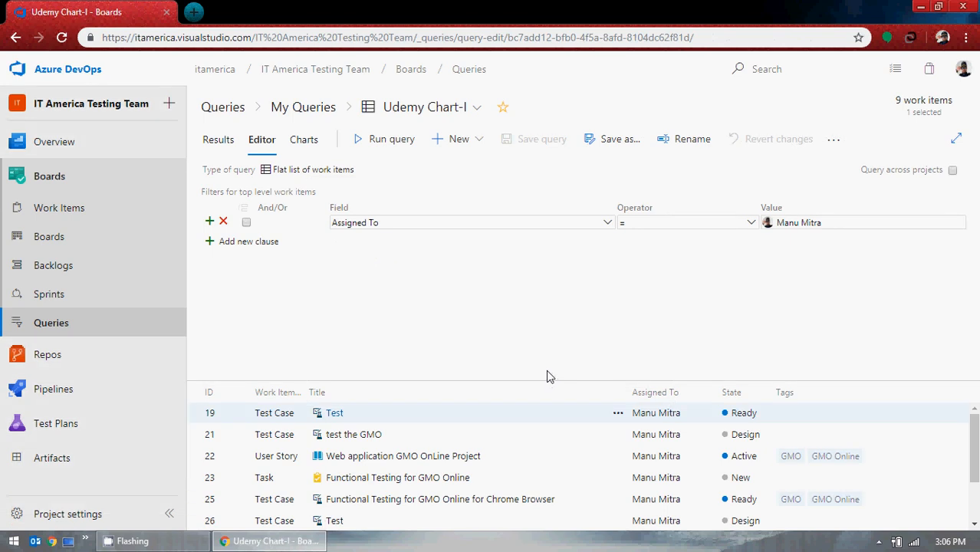
Open the query's charts and start a new pie chart grouped by Assigned To.
{"action": "left_click", "coordinate": [309, 149]}
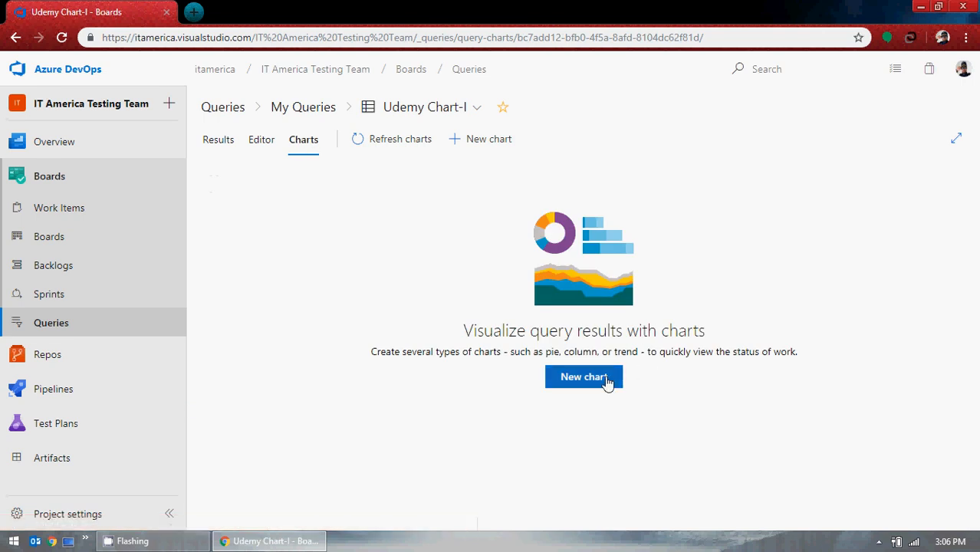
{"action": "left_click", "coordinate": [584, 377]}
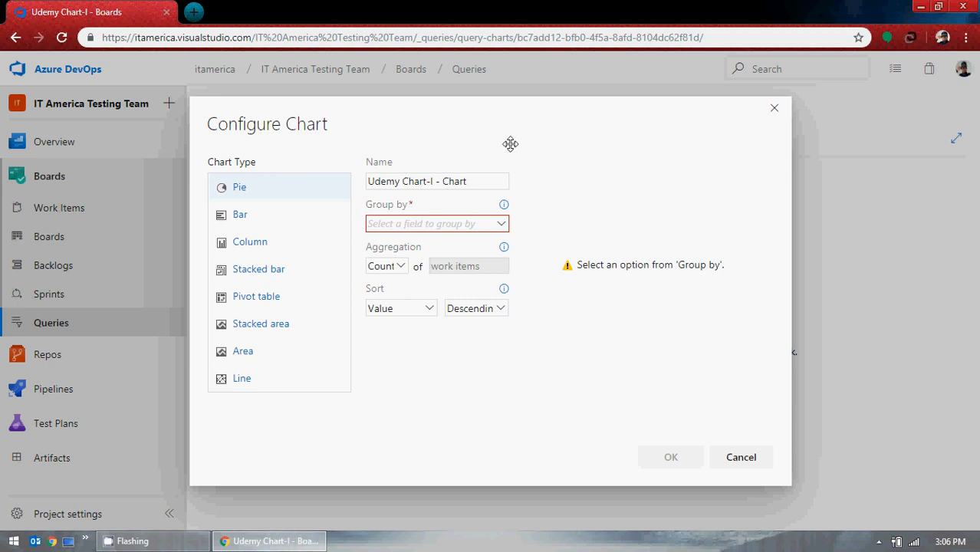
{"action": "left_click", "coordinate": [501, 224]}
{"action": "left_click", "coordinate": [472, 241]}
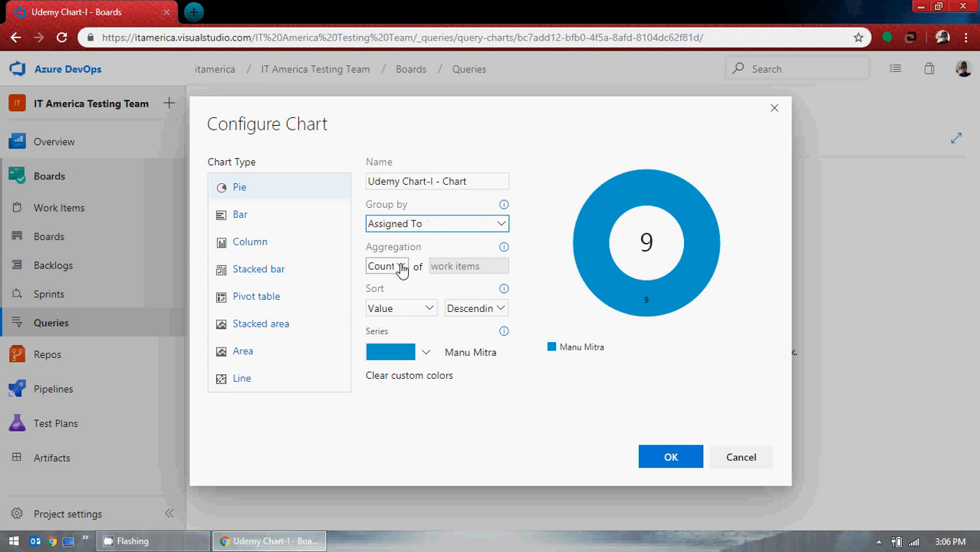
Keep Count aggregation and Value sorting, set the sort order to Ascending and the series colour to pink.
{"action": "left_click", "coordinate": [401, 271]}
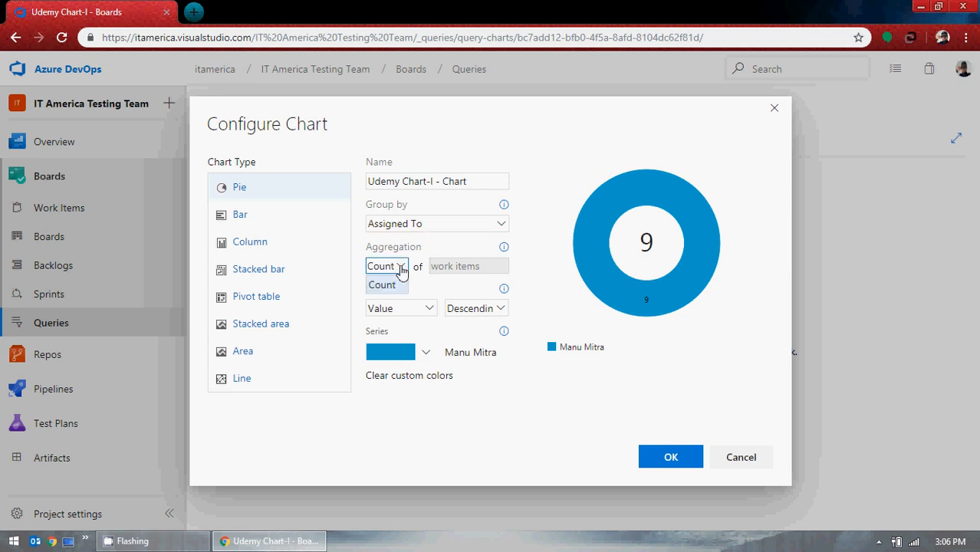
{"action": "left_click", "coordinate": [381, 285]}
{"action": "left_click", "coordinate": [429, 315]}
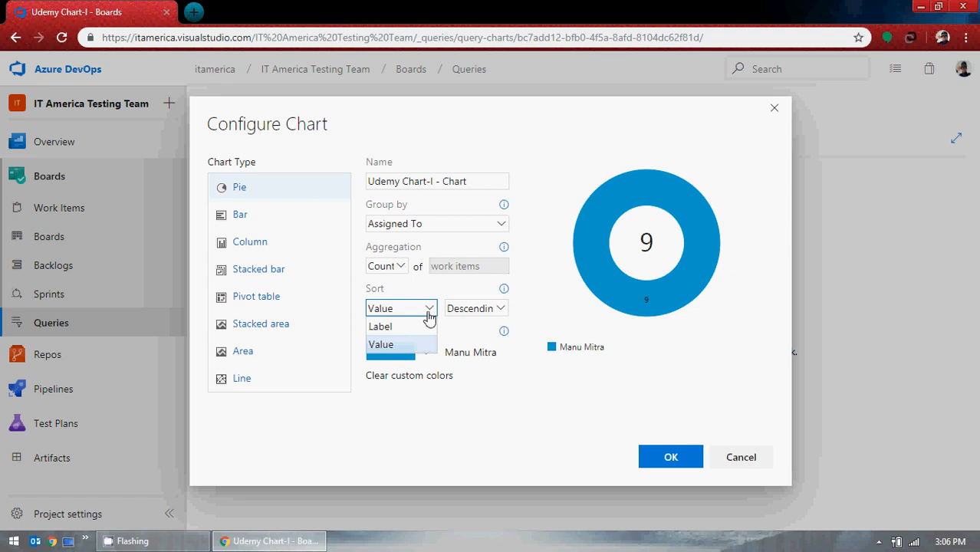
{"action": "left_click", "coordinate": [430, 314]}
{"action": "left_click", "coordinate": [473, 310]}
{"action": "left_click", "coordinate": [471, 326]}
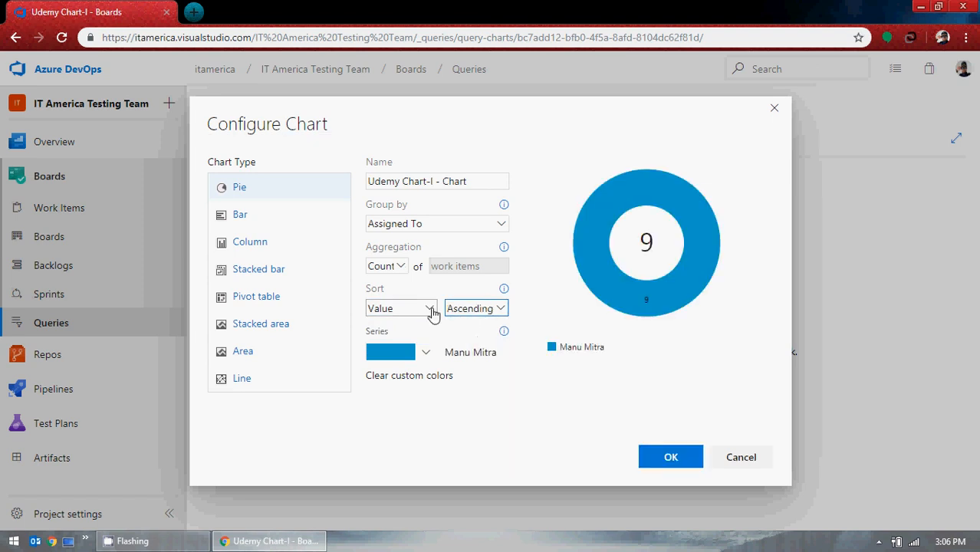
{"action": "left_click", "coordinate": [427, 353]}
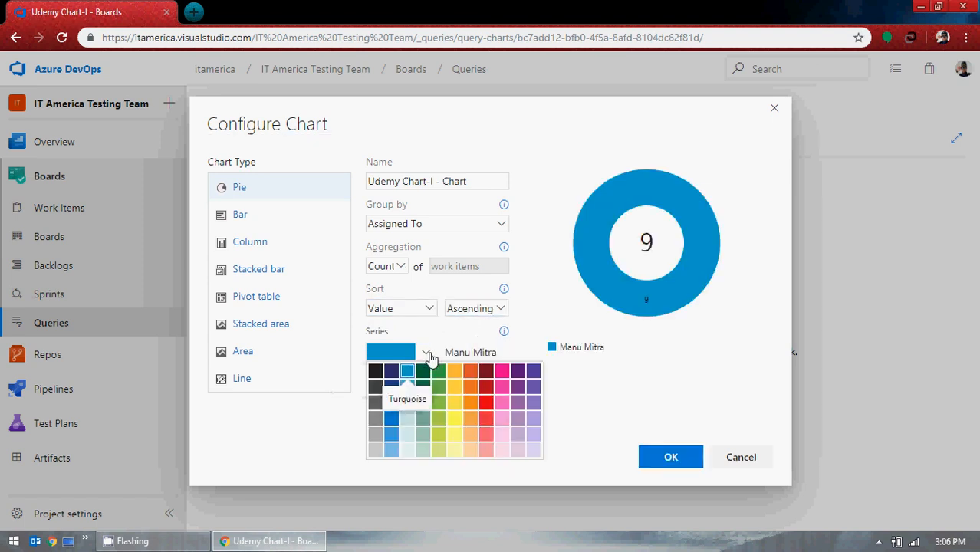
{"action": "left_click", "coordinate": [501, 372]}
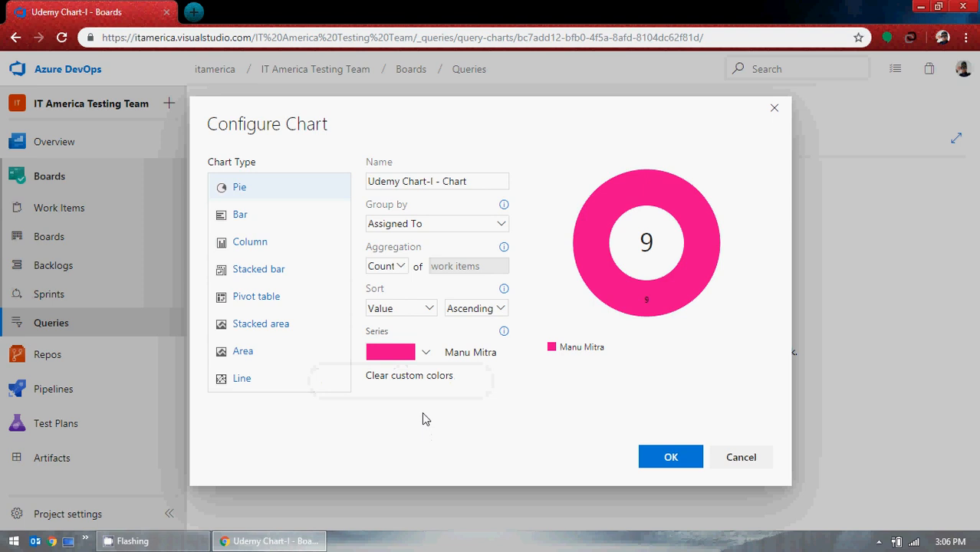
Preview the Bar, Column and Stacked bar chart types, setting the stacked bar's Y-axis to State.
{"action": "left_click", "coordinate": [236, 213]}
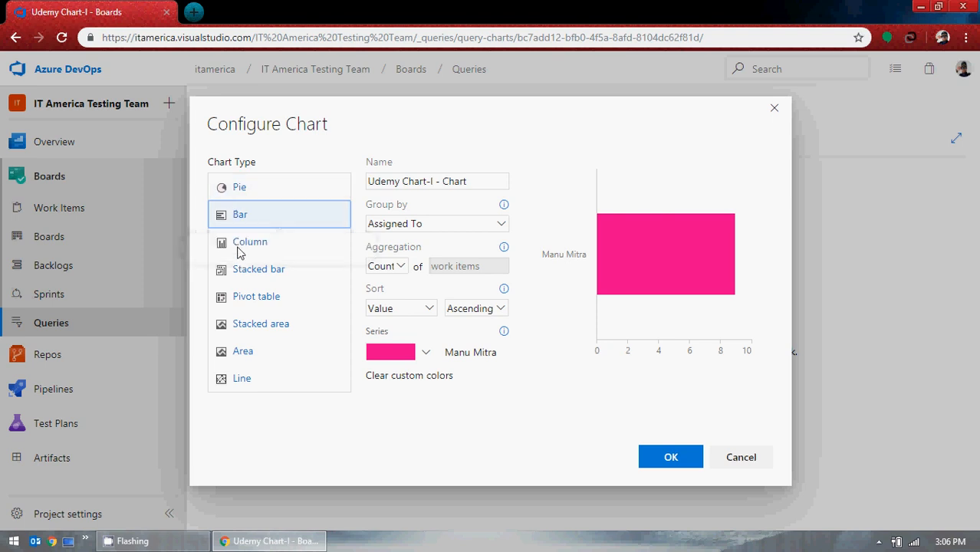
{"action": "left_click", "coordinate": [238, 241]}
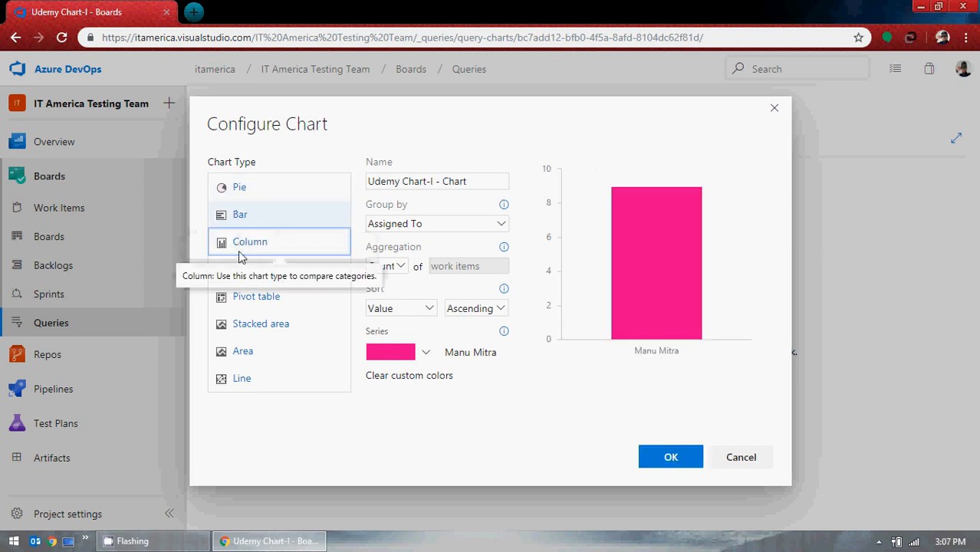
{"action": "left_click", "coordinate": [241, 266]}
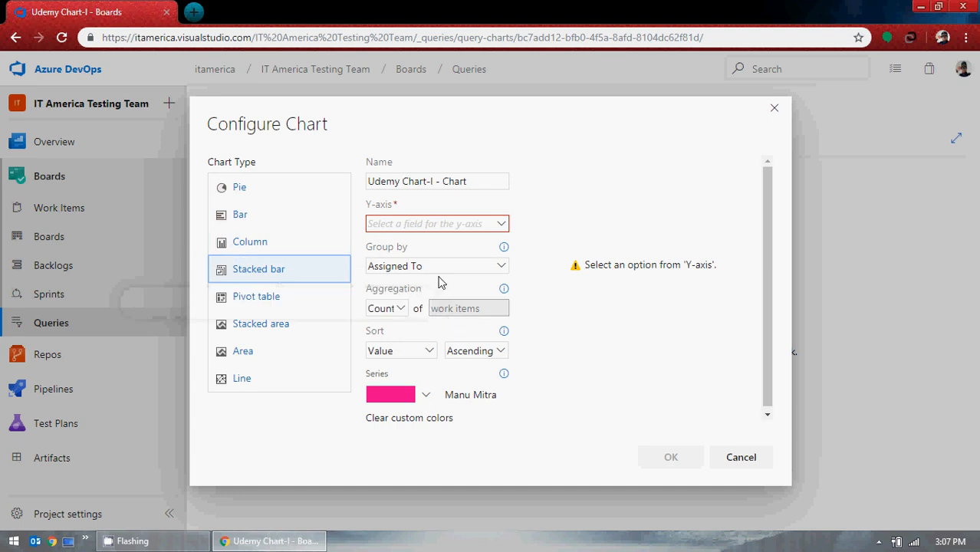
{"action": "left_click", "coordinate": [501, 223]}
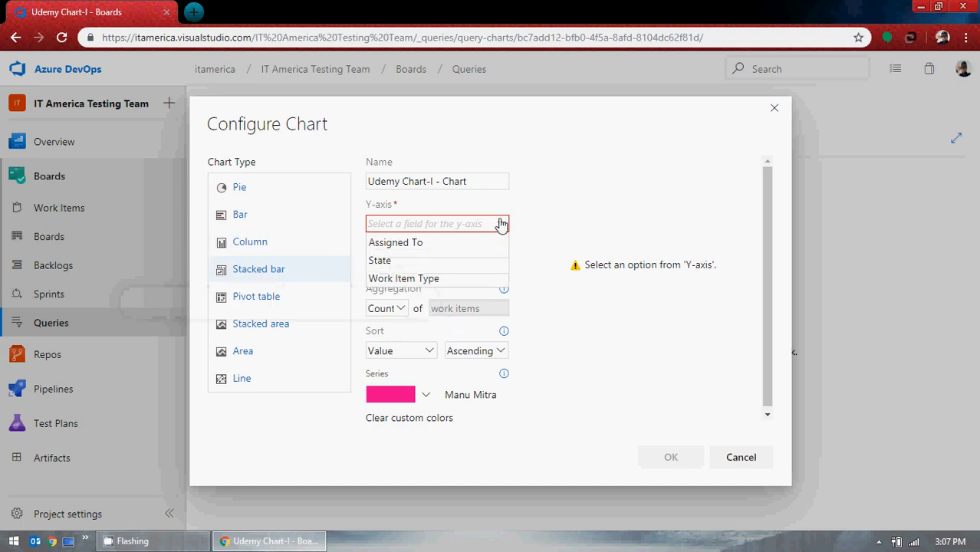
{"action": "left_click", "coordinate": [427, 261]}
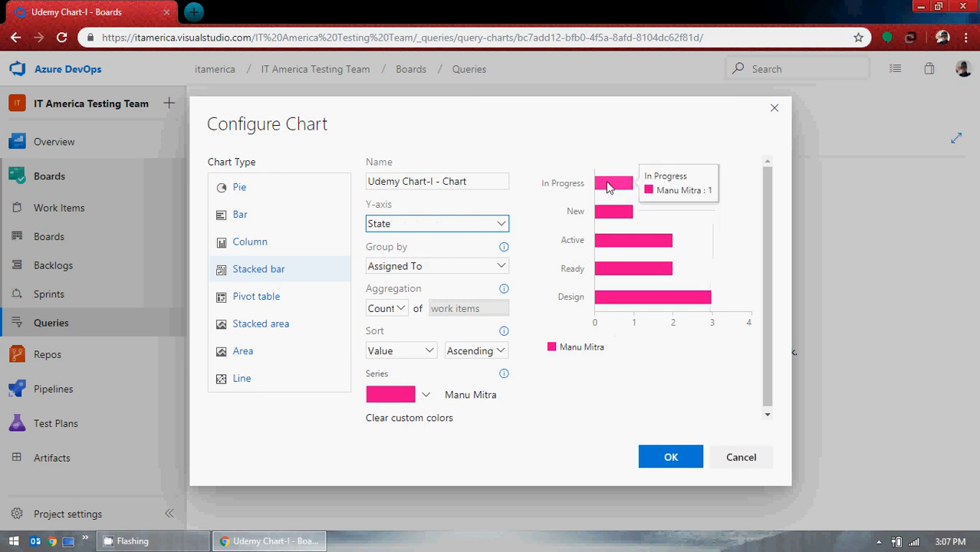
{"action": "mouse_move", "coordinate": [610, 217]}
{"action": "mouse_move", "coordinate": [621, 246]}
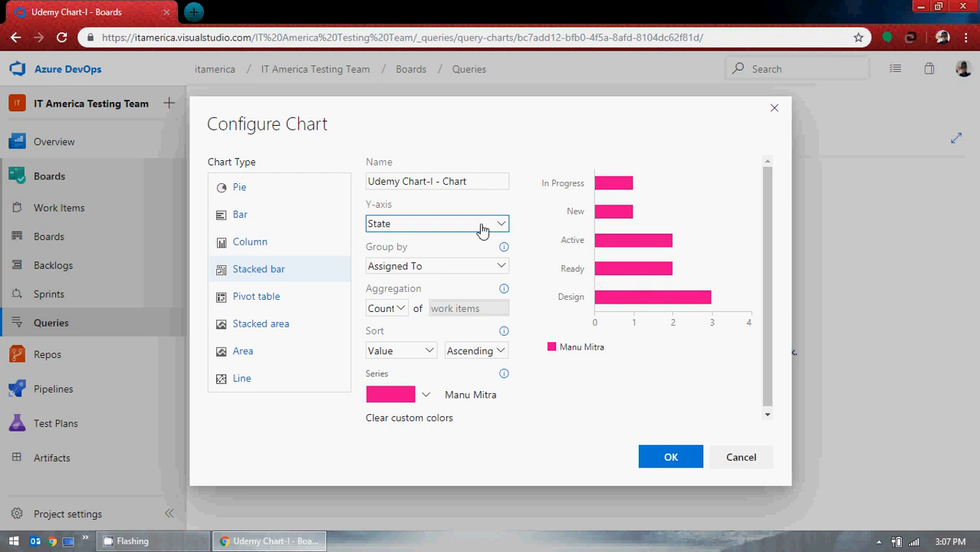
Preview the Pivot table, Stacked area and Area chart types.
{"action": "left_click", "coordinate": [264, 299]}
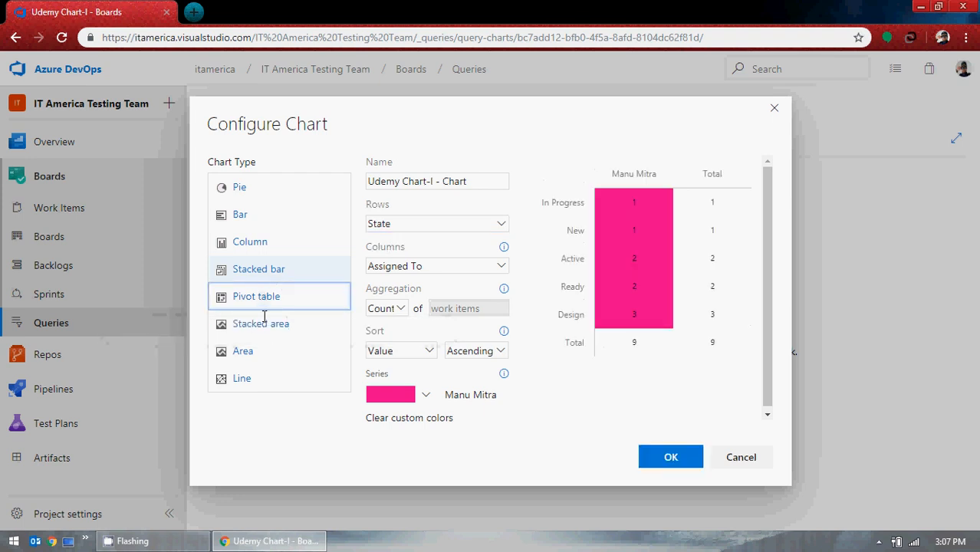
{"action": "left_click", "coordinate": [264, 324]}
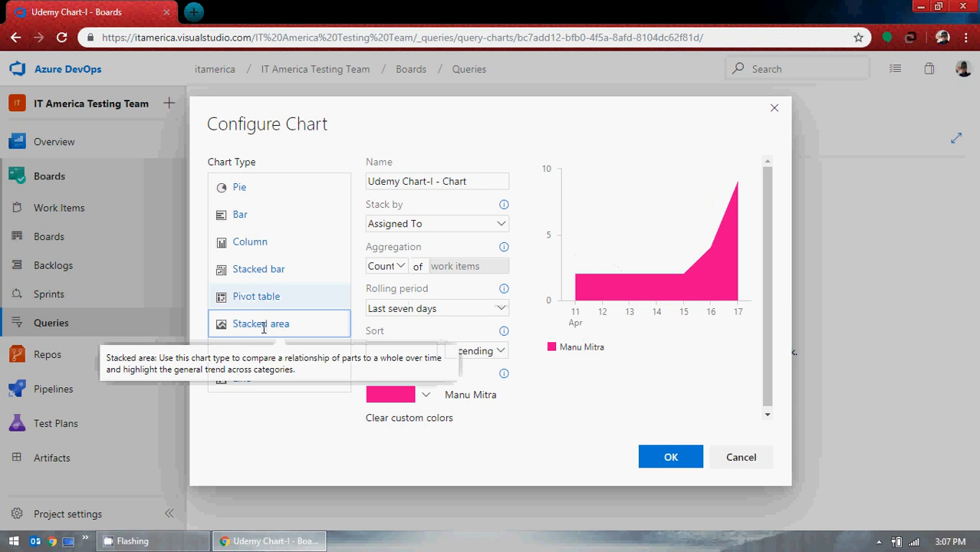
{"action": "mouse_move", "coordinate": [737, 186]}
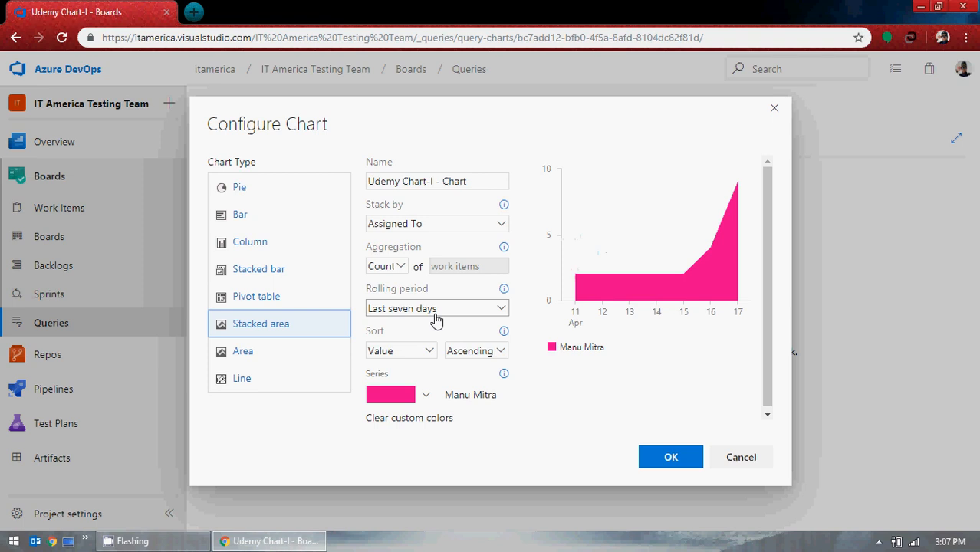
{"action": "left_click", "coordinate": [244, 352]}
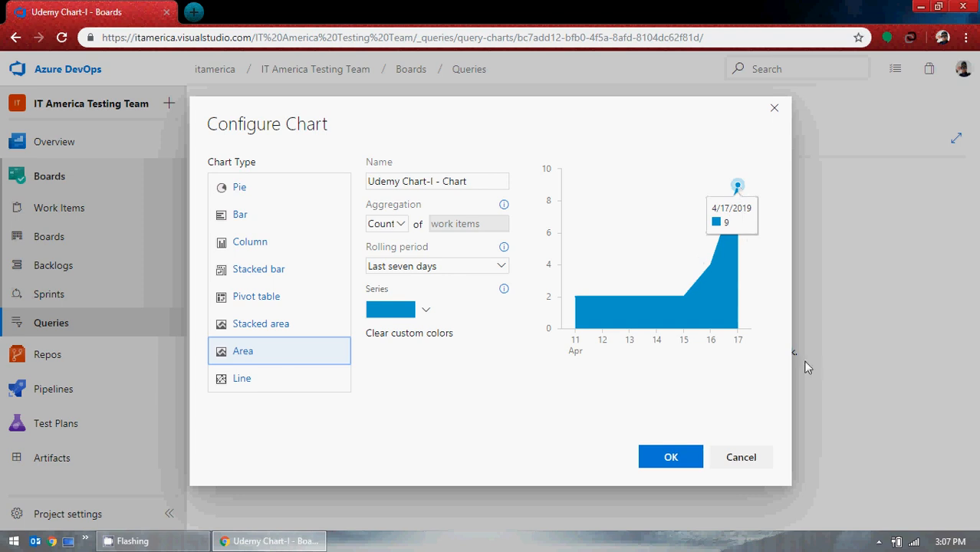
{"action": "left_click", "coordinate": [951, 541]}
{"action": "left_click", "coordinate": [952, 543]}
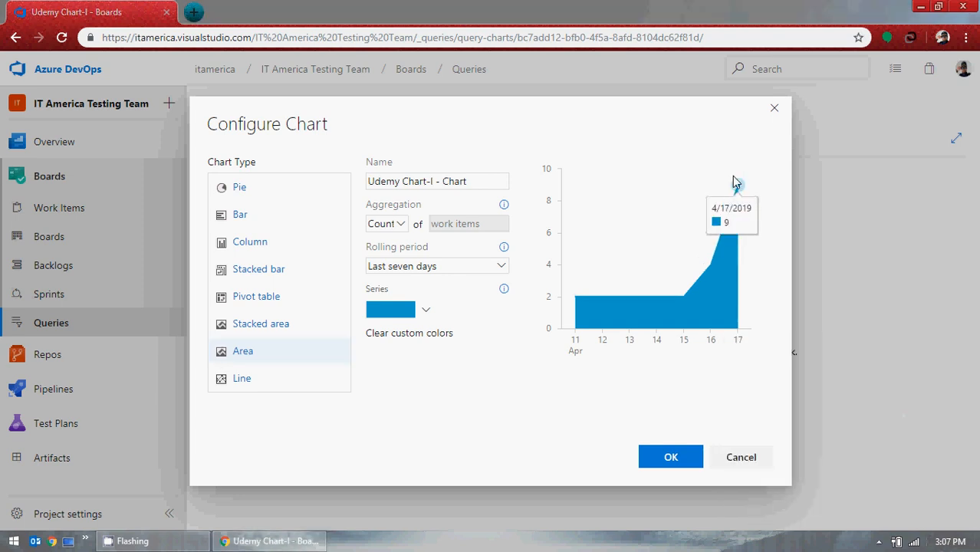
Set the chart type to Line and save the chart.
{"action": "left_click", "coordinate": [268, 386]}
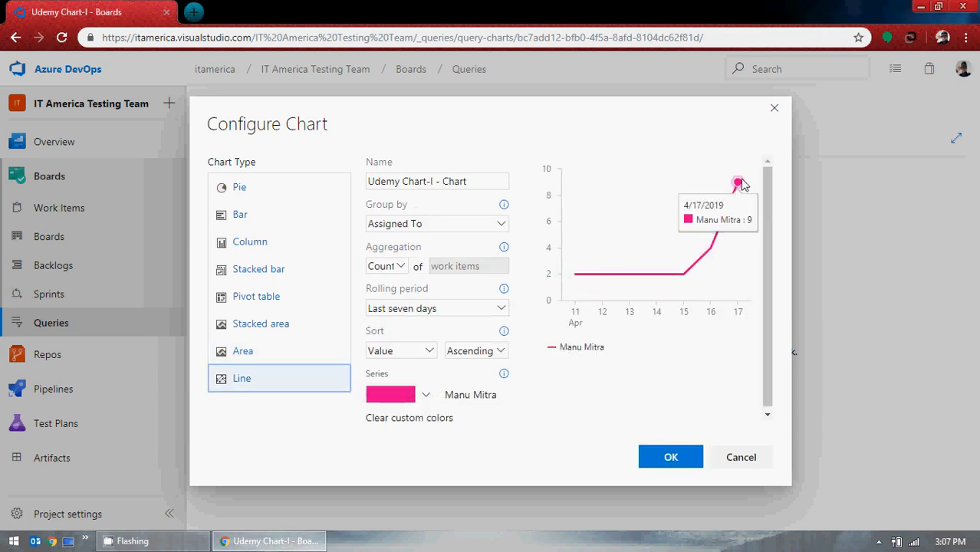
{"action": "left_click", "coordinate": [677, 465]}
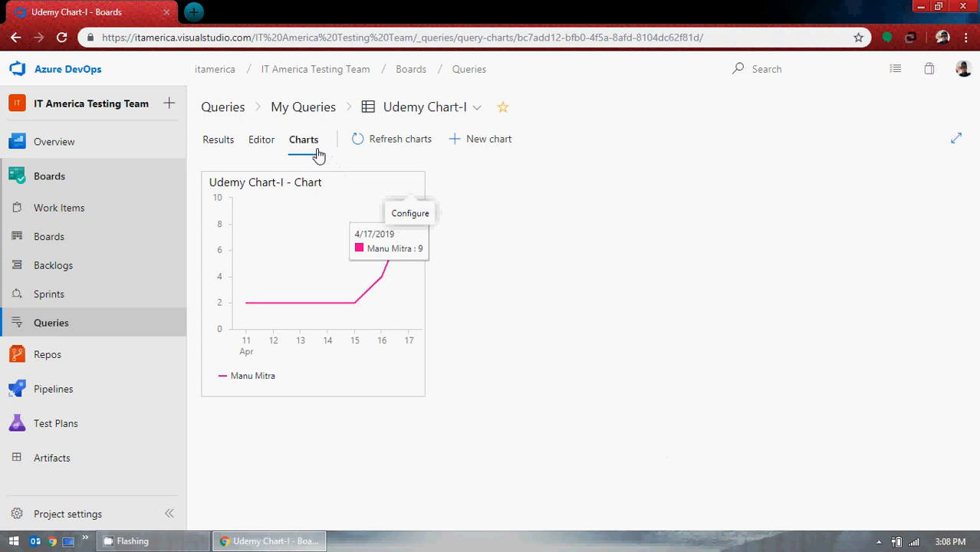
Add a new Bar chart grouped by State and save it.
{"action": "left_click", "coordinate": [498, 138]}
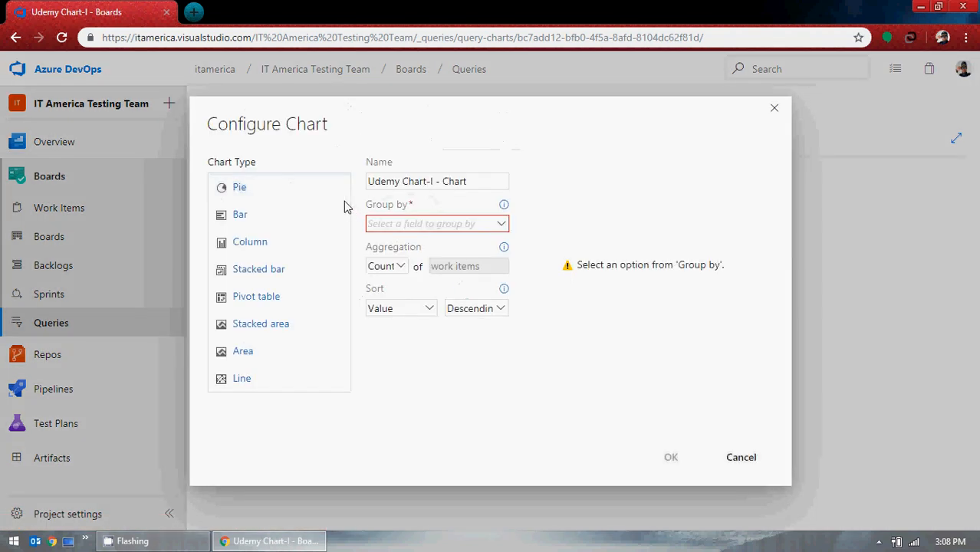
{"action": "left_click", "coordinate": [270, 217]}
{"action": "left_click", "coordinate": [502, 224]}
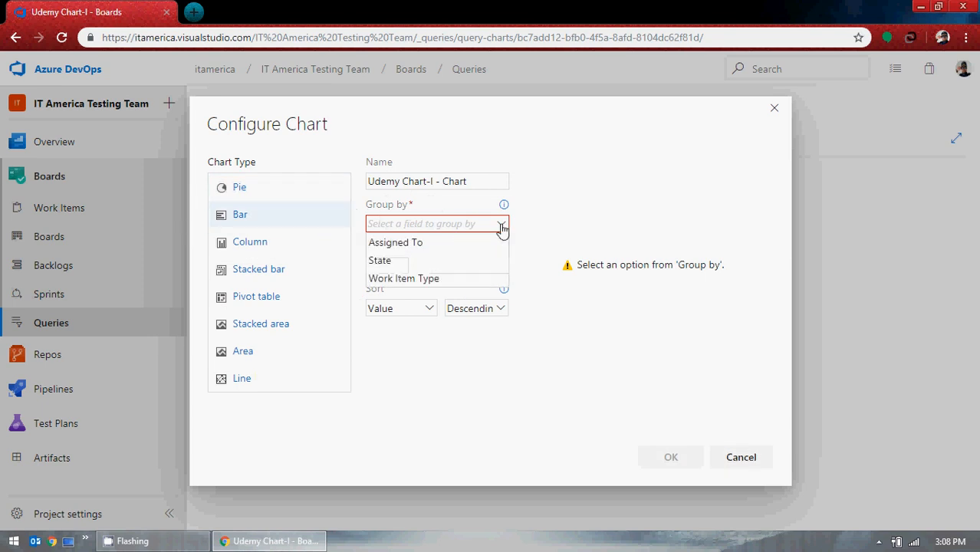
{"action": "left_click", "coordinate": [409, 261]}
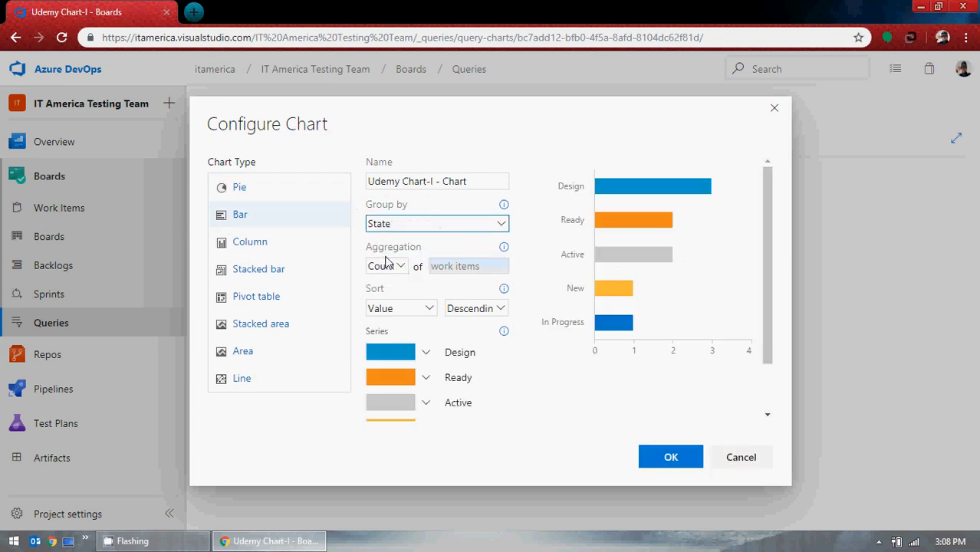
{"action": "left_click", "coordinate": [671, 459]}
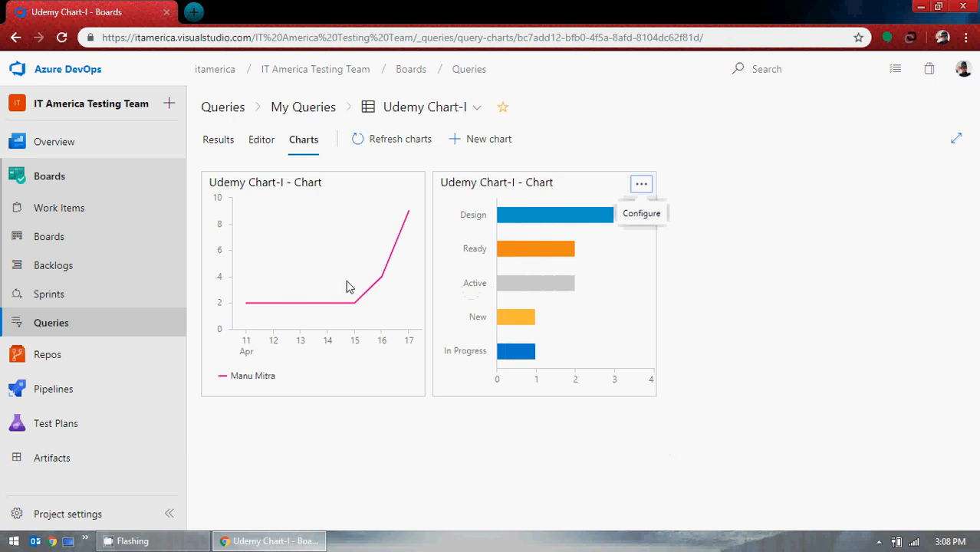
Add a new Stacked bar chart with State on the Y-axis, grouped by Work Item Type, and save it.
{"action": "left_click", "coordinate": [499, 146]}
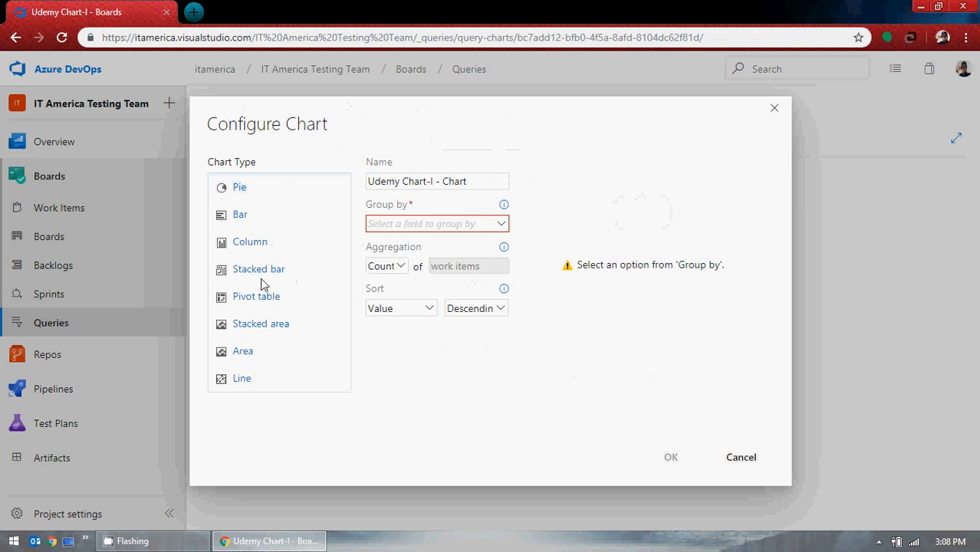
{"action": "left_click", "coordinate": [260, 283]}
{"action": "left_click", "coordinate": [497, 224]}
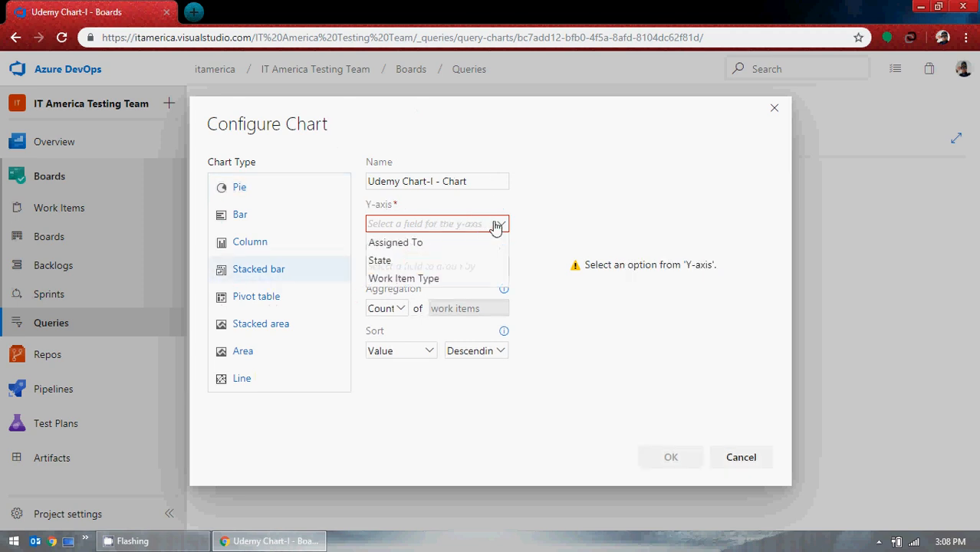
{"action": "left_click", "coordinate": [419, 262]}
{"action": "left_click", "coordinate": [491, 267]}
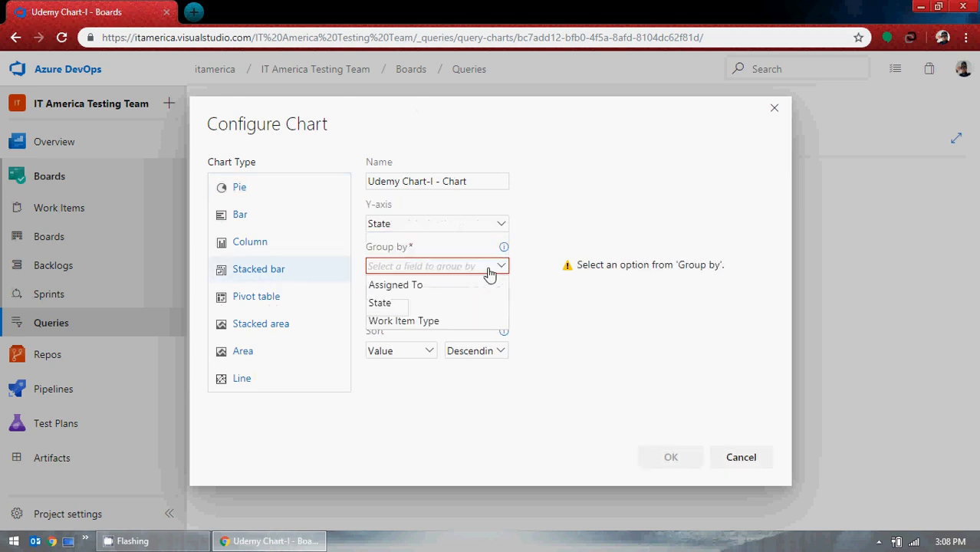
{"action": "left_click", "coordinate": [419, 322]}
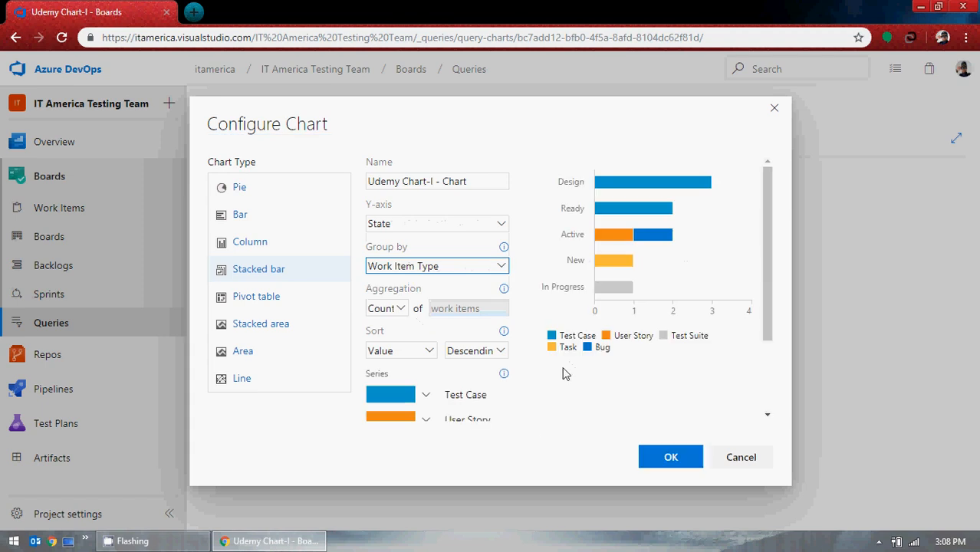
{"action": "left_click", "coordinate": [673, 462]}
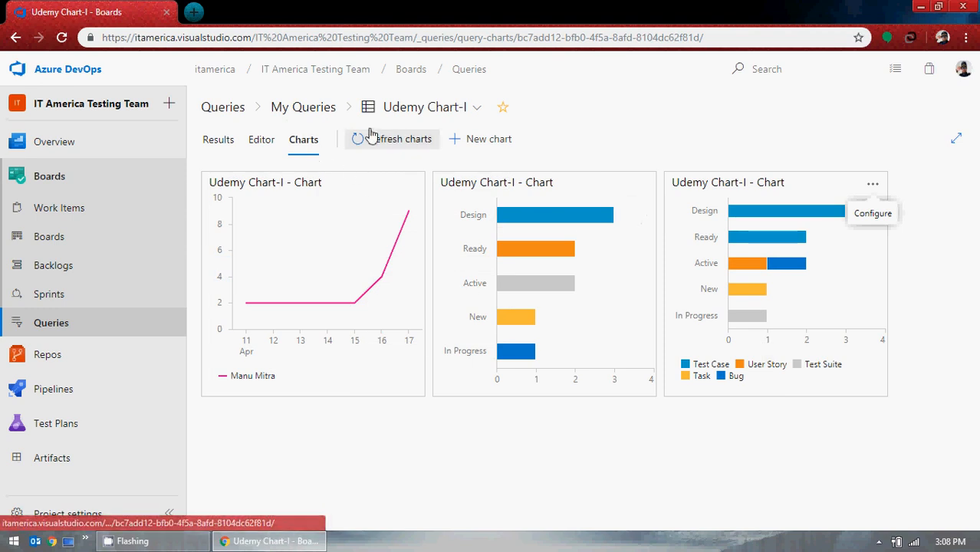
Add a new Stacked area chart stacked by State and save it.
{"action": "left_click", "coordinate": [479, 140]}
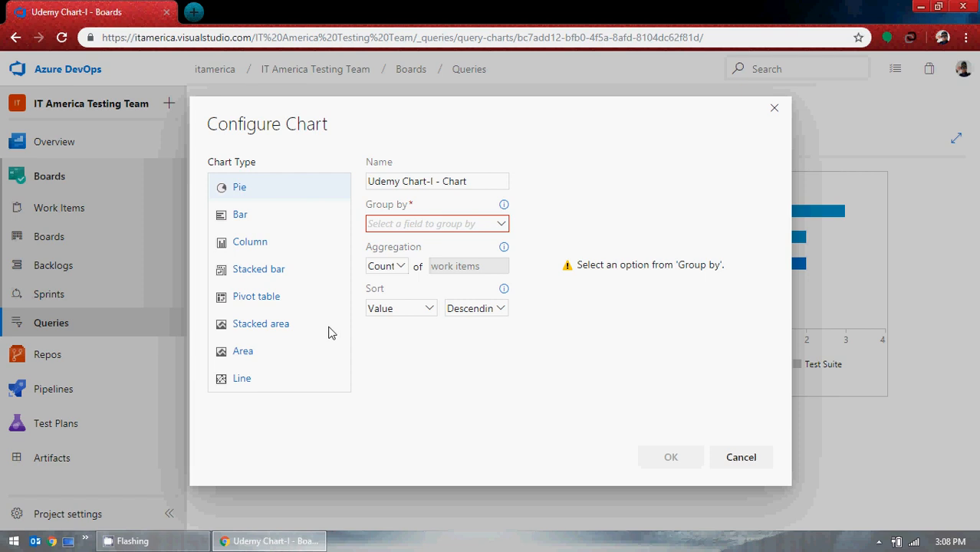
{"action": "left_click", "coordinate": [265, 325]}
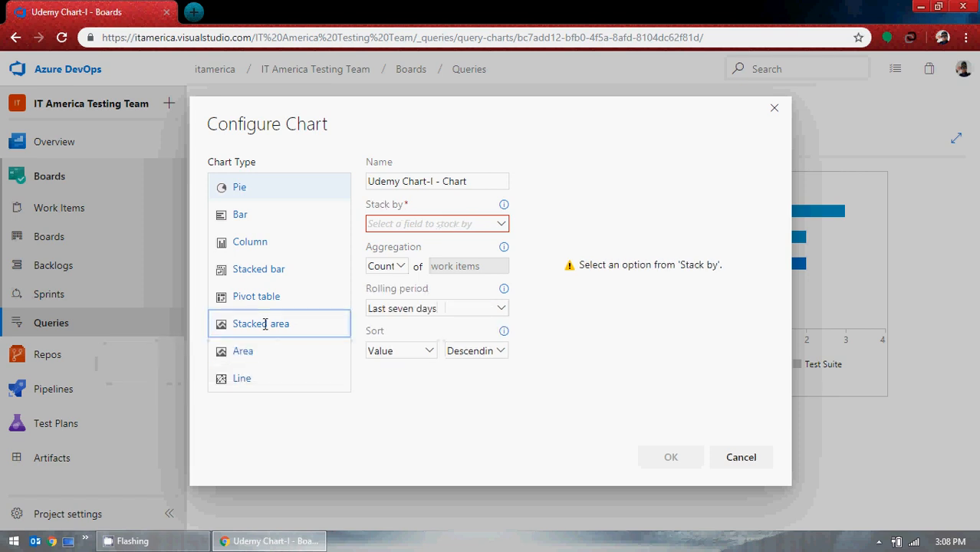
{"action": "left_click", "coordinate": [499, 229]}
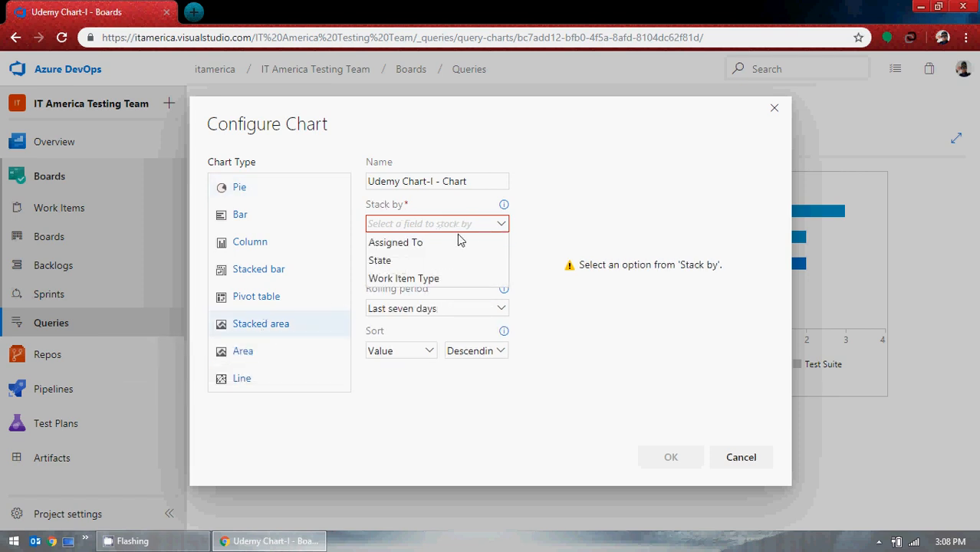
{"action": "left_click", "coordinate": [429, 261]}
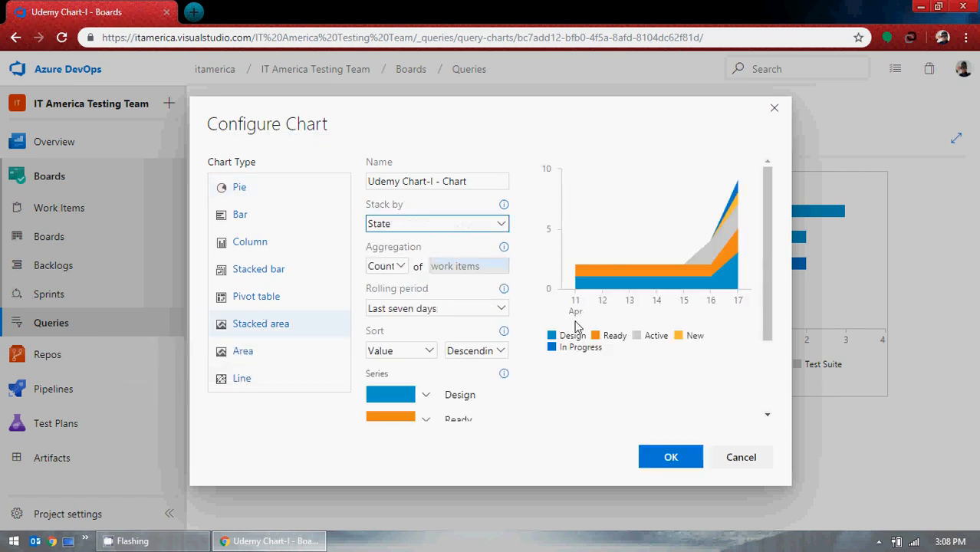
{"action": "left_click", "coordinate": [672, 458]}
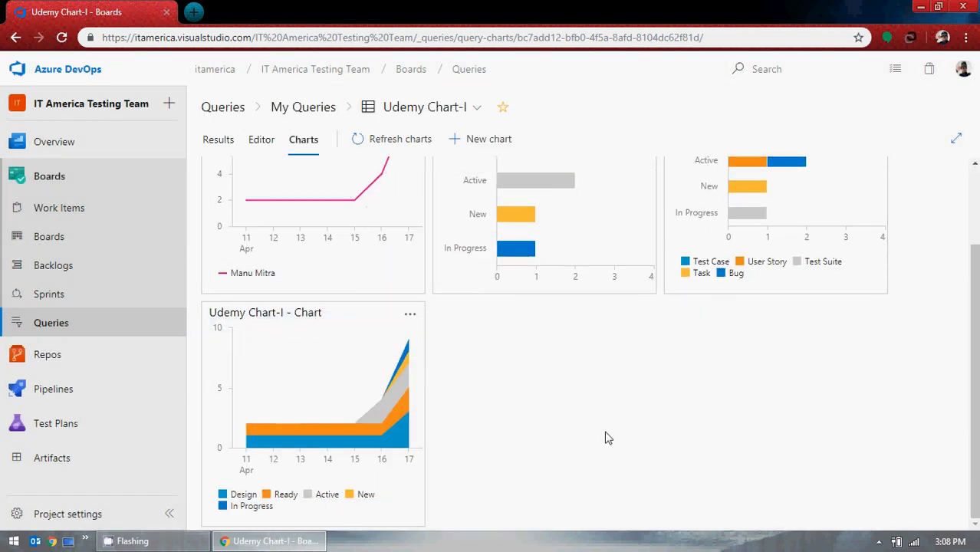
{"action": "scroll", "coordinate": [608, 438], "scroll_direction": "up", "scroll_amount": 2}
{"action": "mouse_move", "coordinate": [244, 285]}
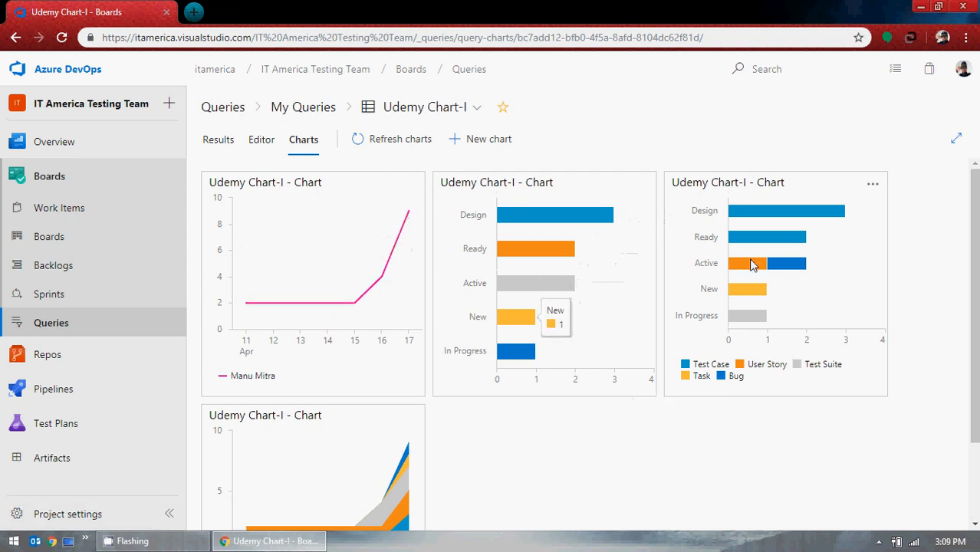
{"action": "scroll", "coordinate": [696, 406], "scroll_direction": "down", "scroll_amount": 2}
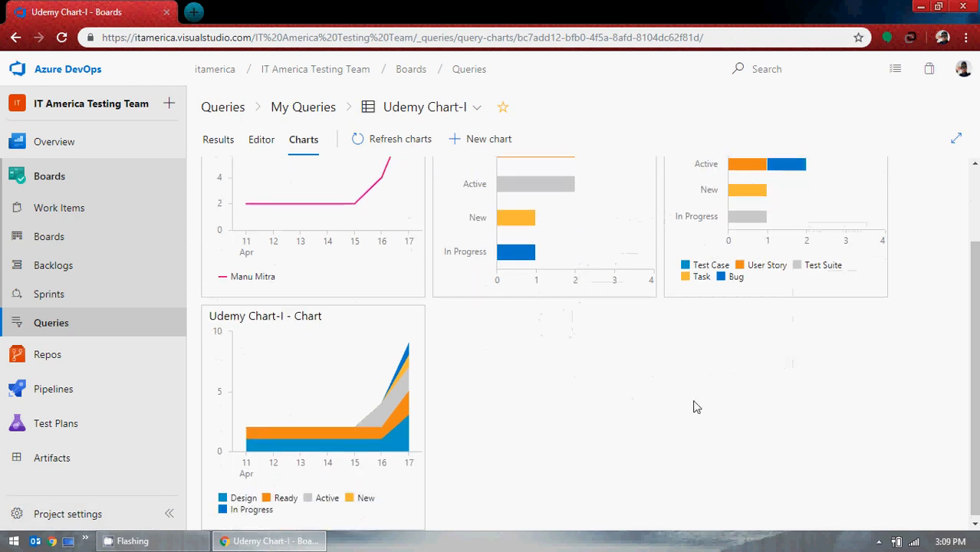
{"action": "scroll", "coordinate": [327, 373], "scroll_direction": "up", "scroll_amount": 2}
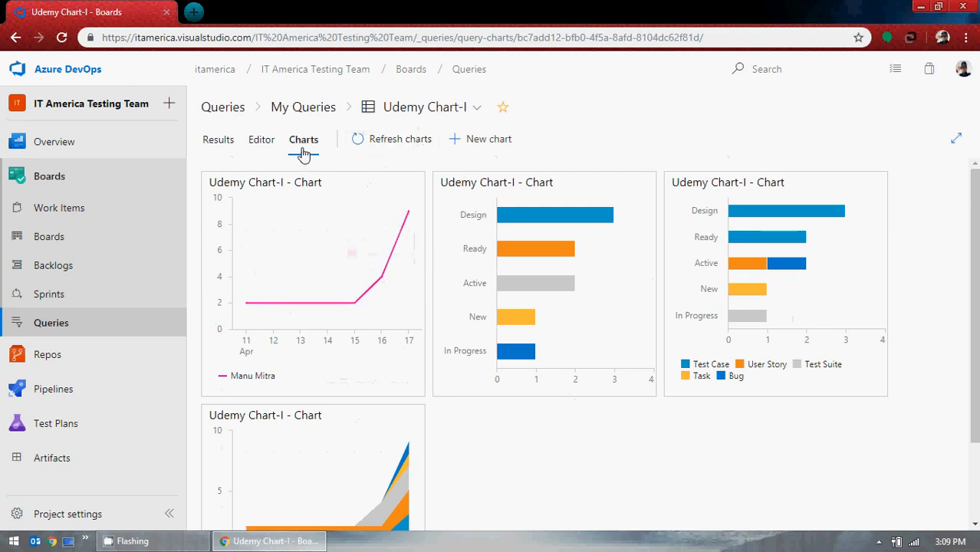
{"action": "left_click", "coordinate": [503, 145]}
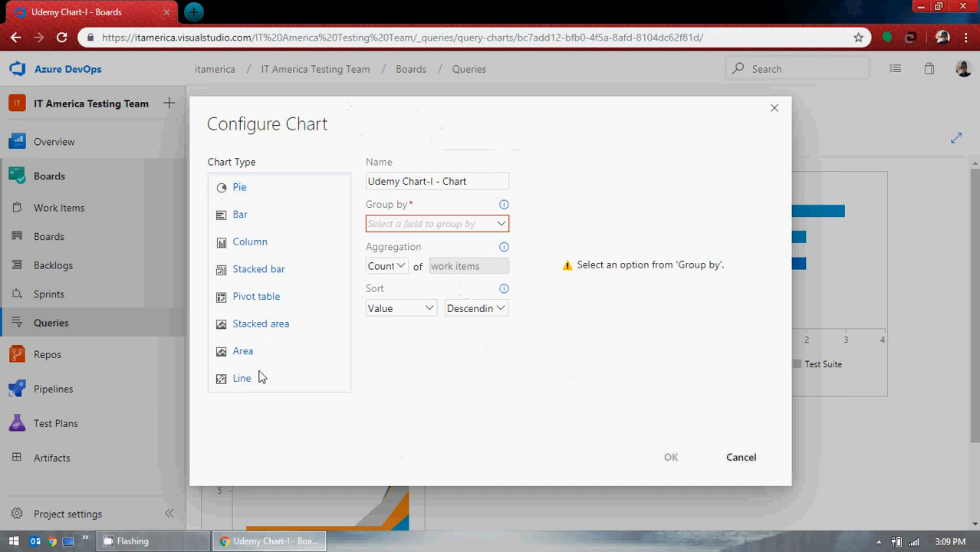
{"action": "left_click", "coordinate": [744, 458]}
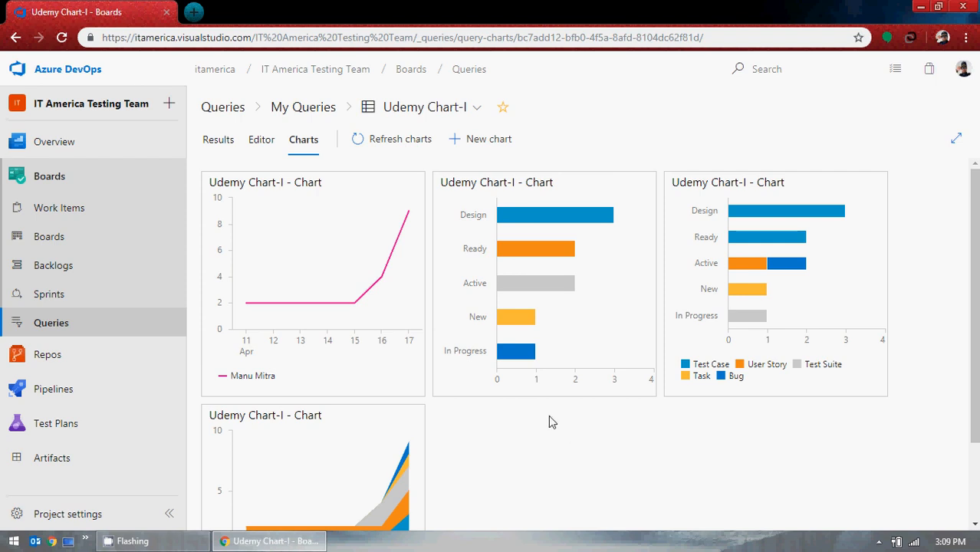
Rename the first line chart to Line Chart and save it.
{"action": "left_click", "coordinate": [409, 186]}
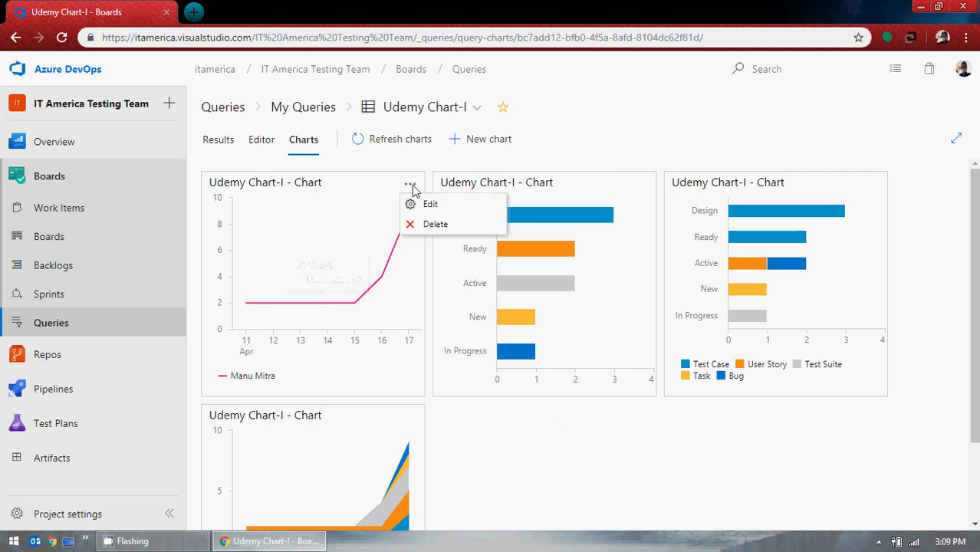
{"action": "left_click", "coordinate": [421, 204]}
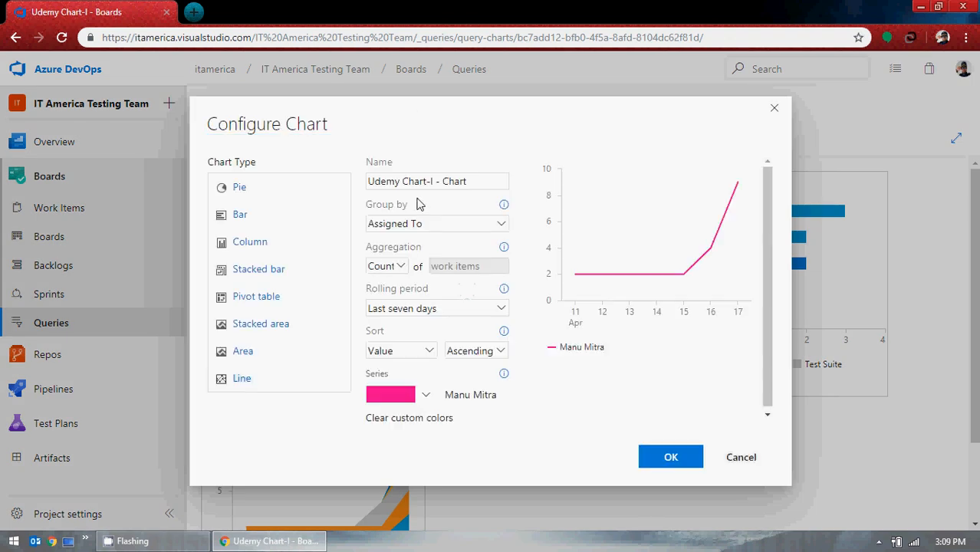
{"action": "left_click_drag", "start_coordinate": [480, 181], "coordinate": [330, 187]}
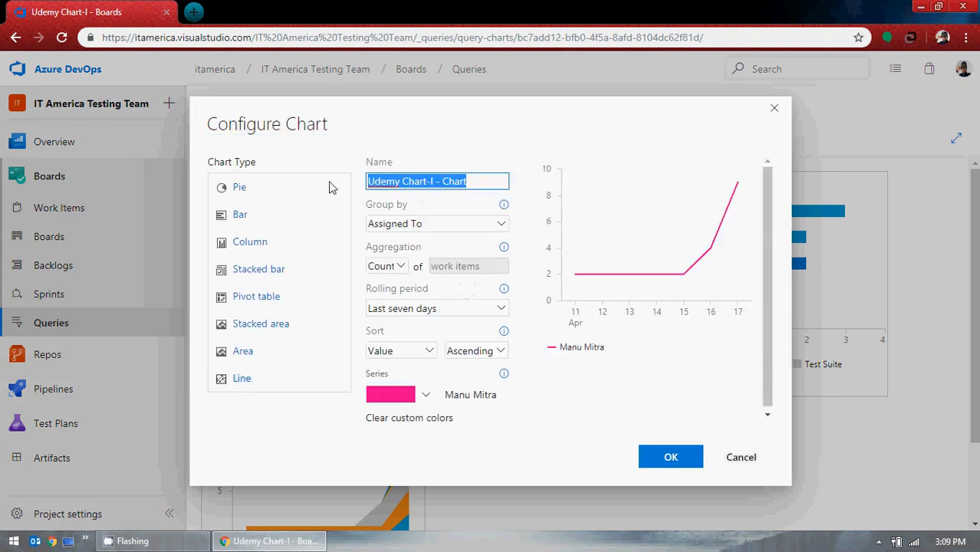
{"action": "type", "text": "Line C"}
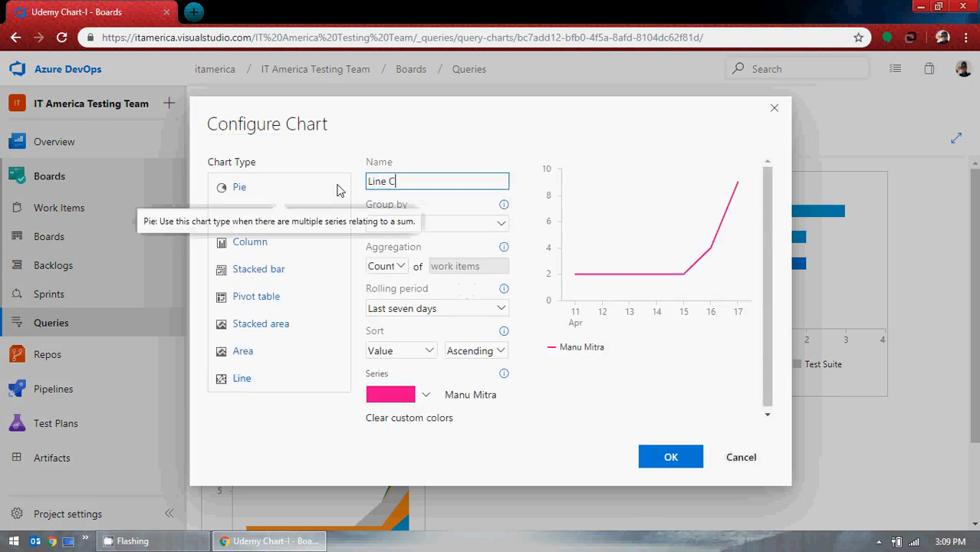
{"action": "type", "text": "hart"}
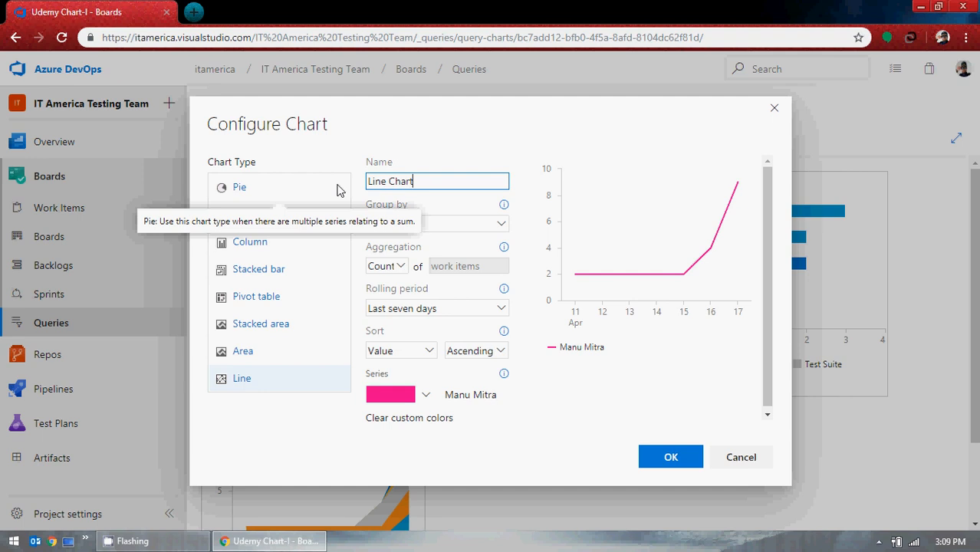
{"action": "left_click", "coordinate": [673, 457]}
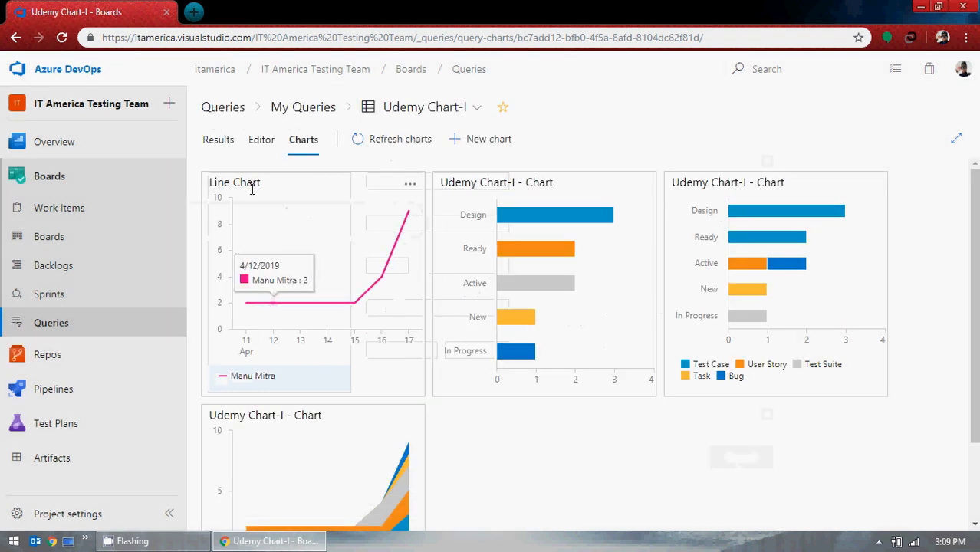
Rename the bar chart to Bar Chart and save it.
{"action": "left_click", "coordinate": [643, 186]}
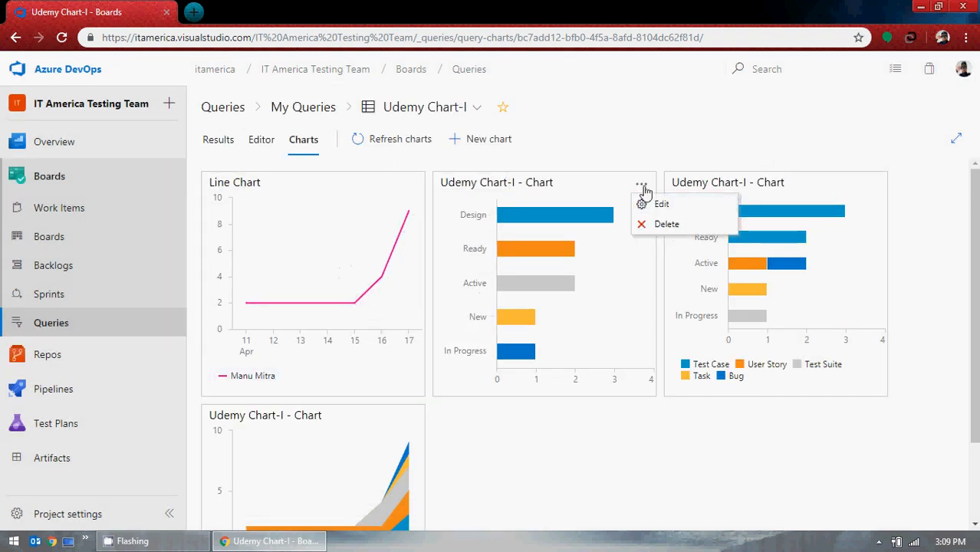
{"action": "left_click", "coordinate": [662, 205]}
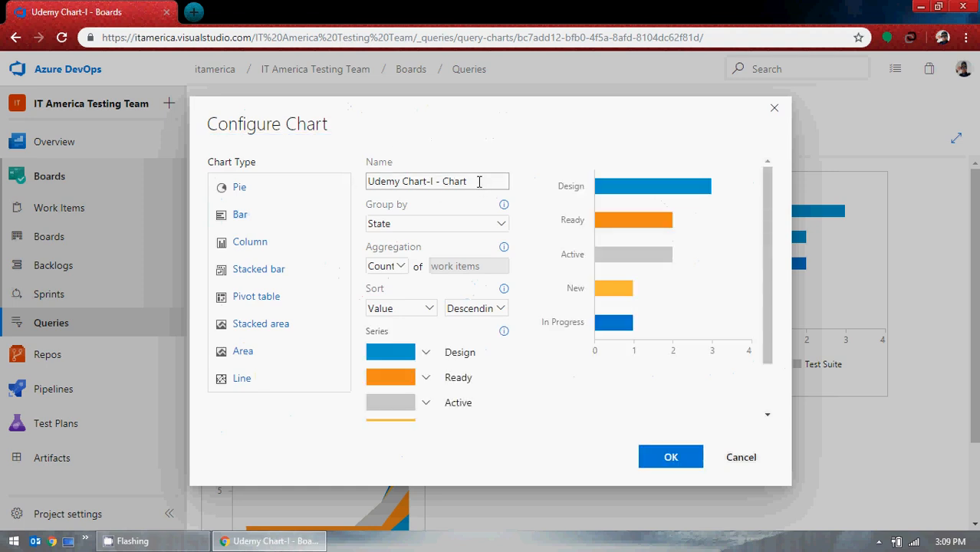
{"action": "left_click_drag", "start_coordinate": [443, 182], "coordinate": [352, 185]}
{"action": "type", "text": "Baar"}
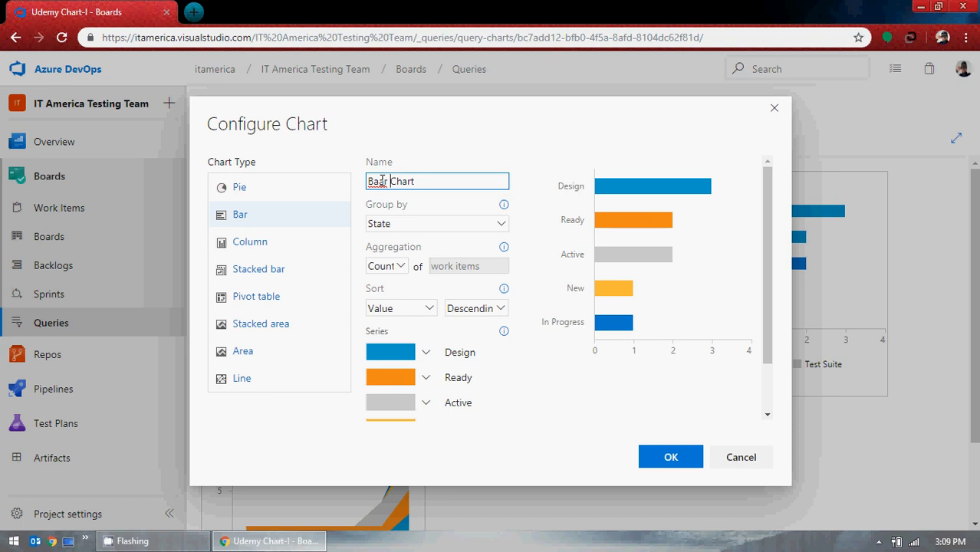
{"action": "left_click", "coordinate": [375, 182]}
{"action": "key", "text": "Delete"}
{"action": "left_click", "coordinate": [688, 459]}
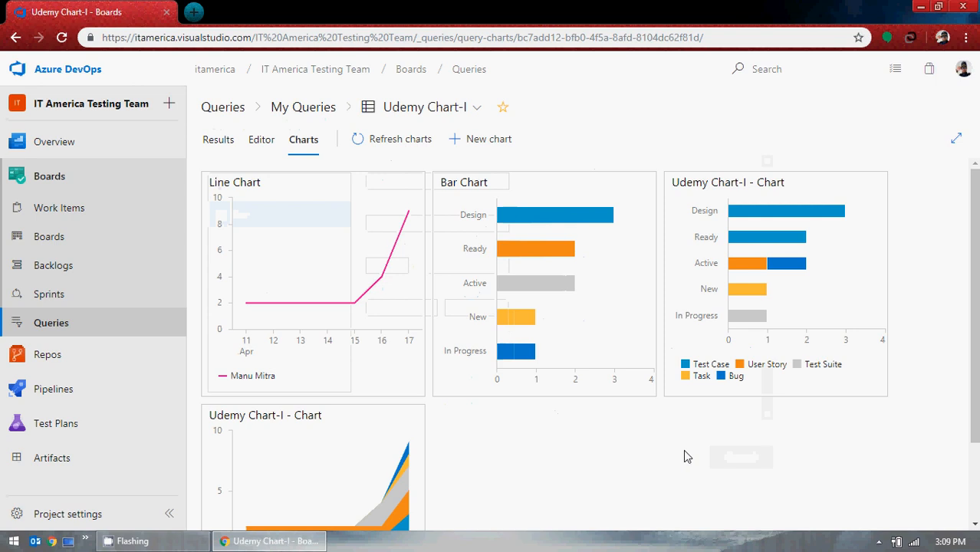
Rename the stacked bar chart to Stacked bar Chart and save it.
{"action": "left_click", "coordinate": [873, 184]}
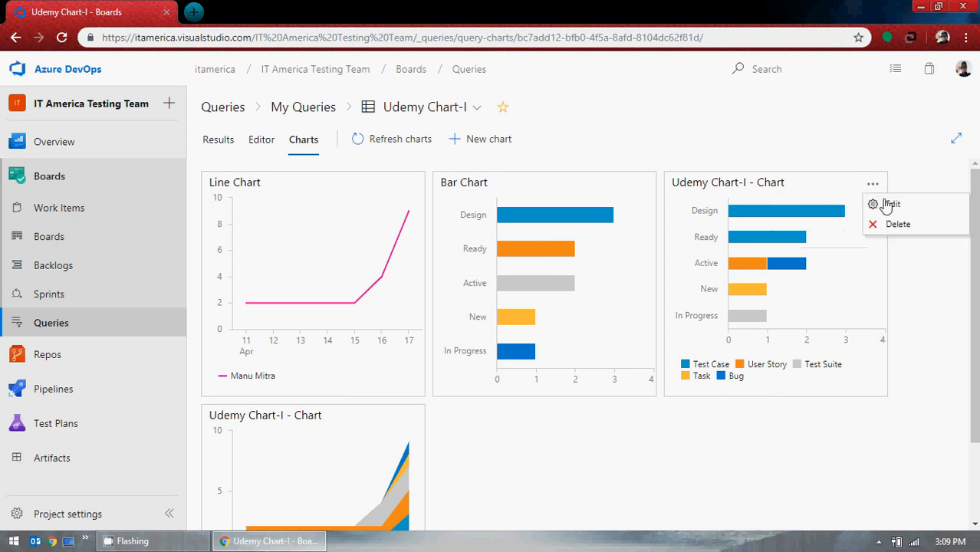
{"action": "left_click", "coordinate": [888, 206]}
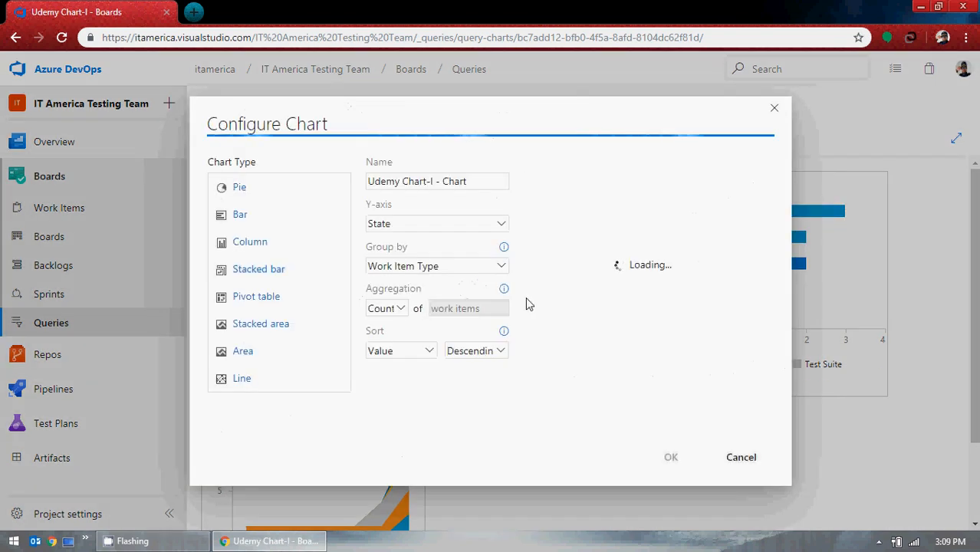
{"action": "left_click_drag", "start_coordinate": [442, 182], "coordinate": [335, 188]}
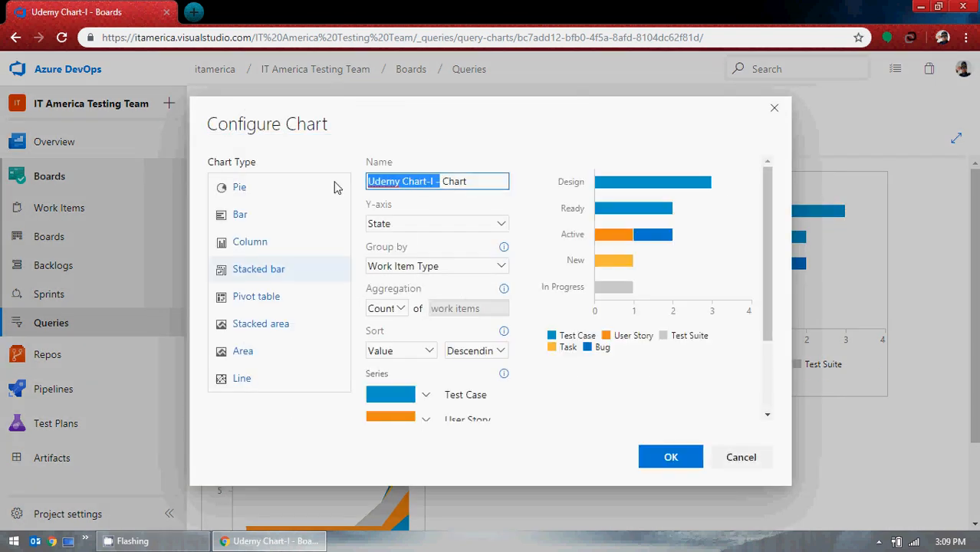
{"action": "type", "text": "Stacked"}
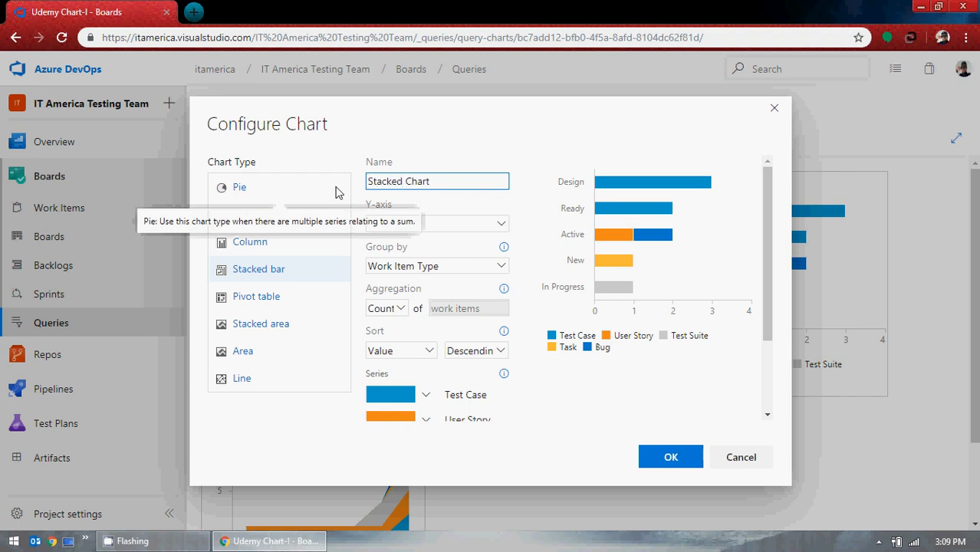
{"action": "type", "text": " bar"}
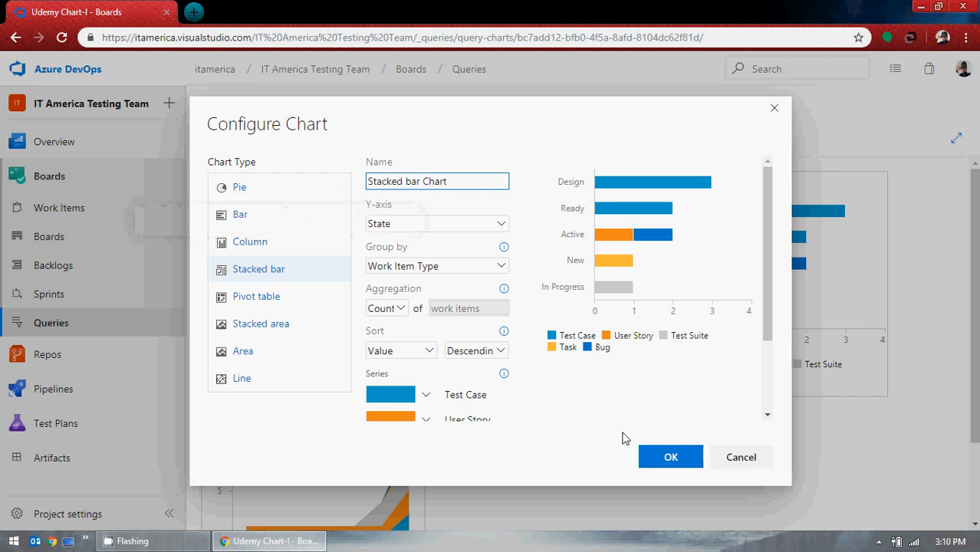
{"action": "left_click", "coordinate": [671, 458]}
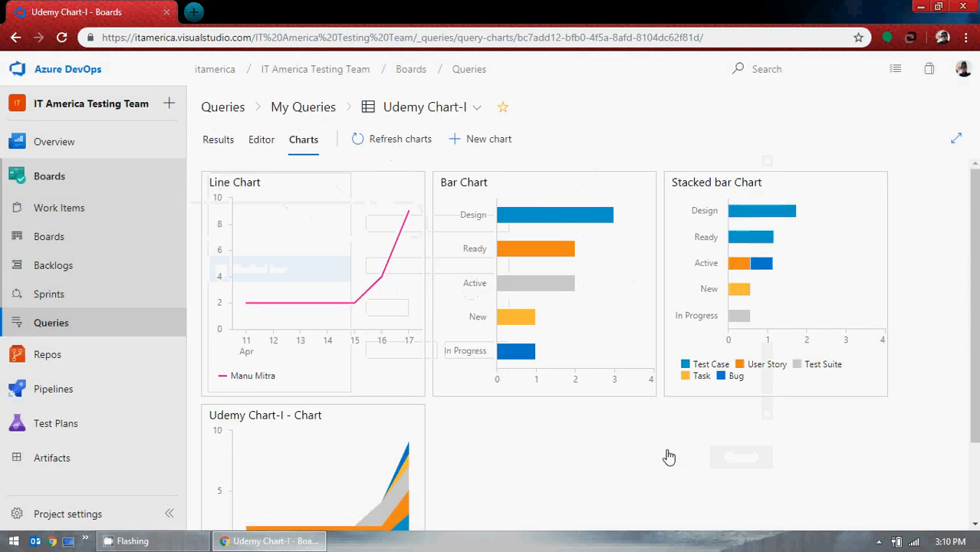
Rename the stacked area chart to Stacked Area Chart and save it.
{"action": "scroll", "coordinate": [667, 457], "scroll_direction": "down", "scroll_amount": 2}
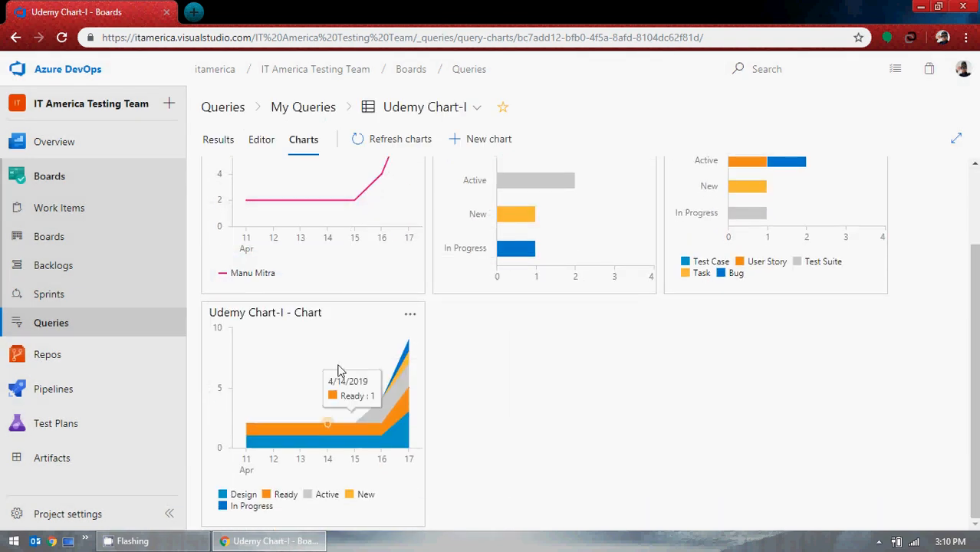
{"action": "left_click", "coordinate": [410, 318]}
{"action": "left_click", "coordinate": [421, 335]}
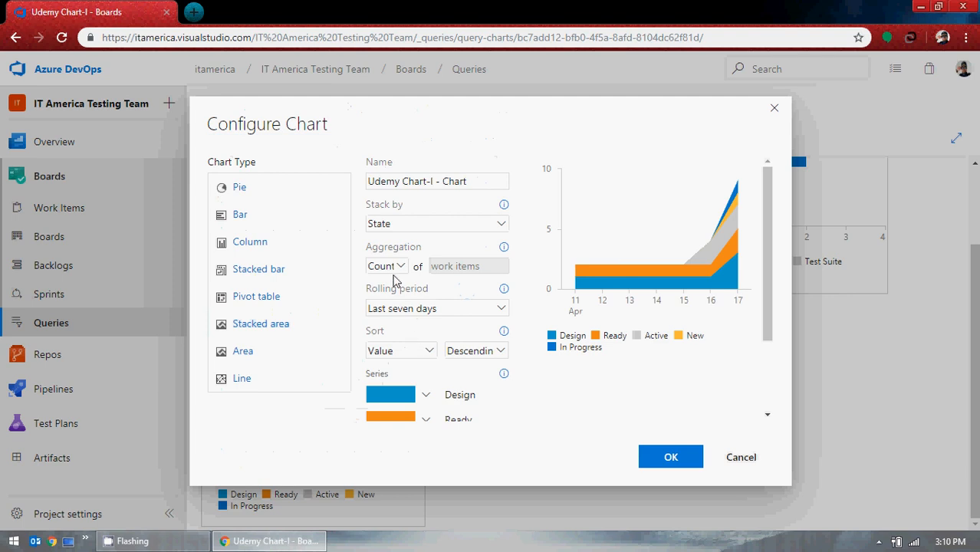
{"action": "left_click", "coordinate": [442, 181]}
{"action": "left_click_drag", "start_coordinate": [440, 181], "coordinate": [365, 186]}
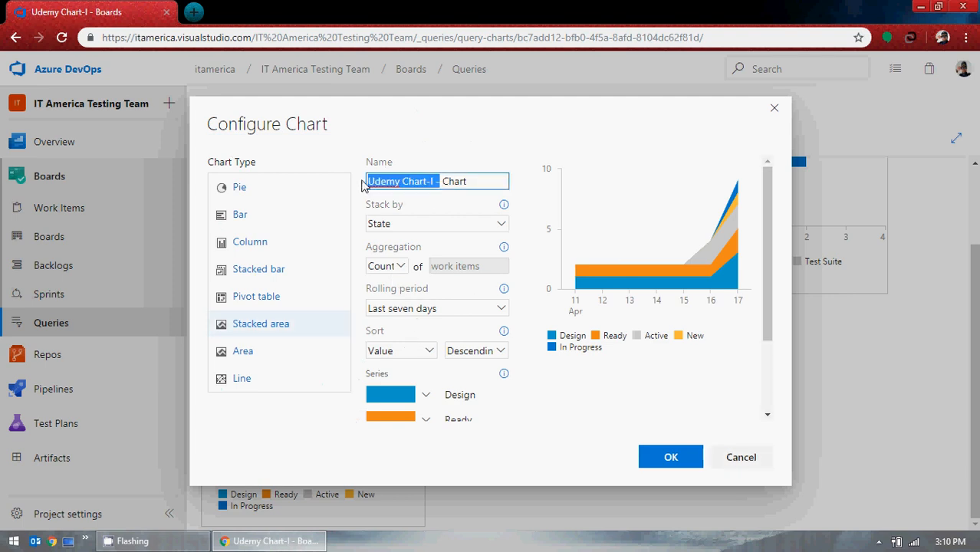
{"action": "type", "text": "Stacked "}
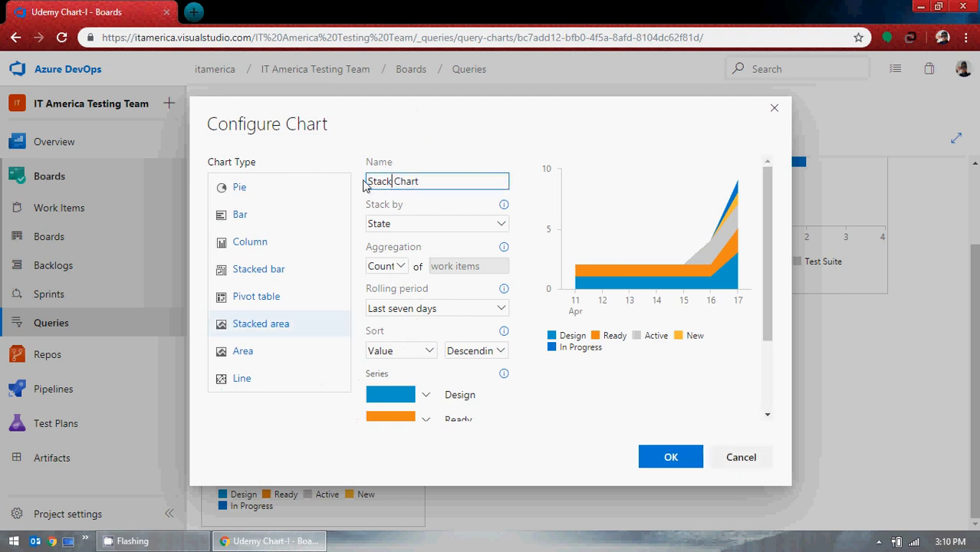
{"action": "type", "text": "Area"}
{"action": "left_click", "coordinate": [670, 458]}
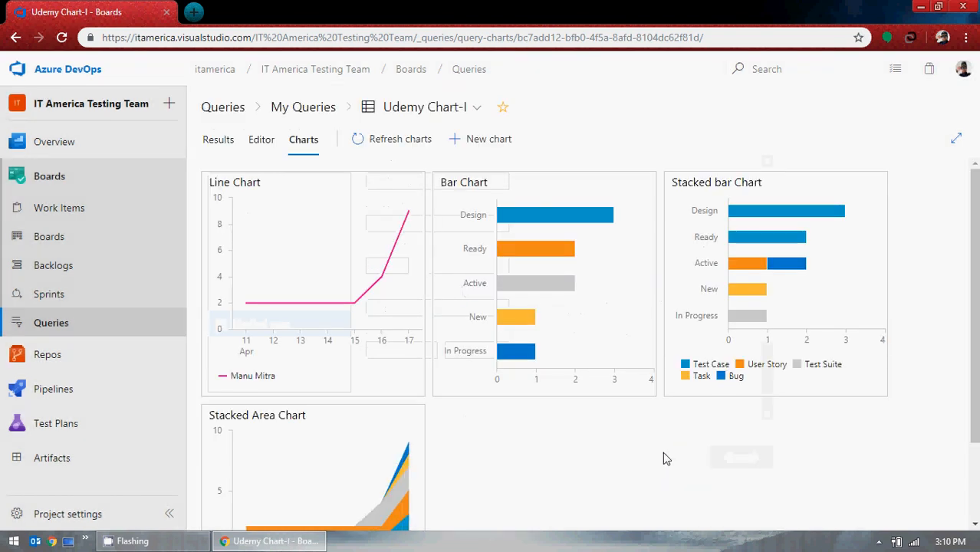
Add a new Pivot table chart named Pivot Table Chart with State as rows and Work Item Type as columns, and save it.
{"action": "scroll", "coordinate": [664, 454], "scroll_direction": "down", "scroll_amount": 2}
{"action": "scroll", "coordinate": [660, 453], "scroll_direction": "up", "scroll_amount": 2}
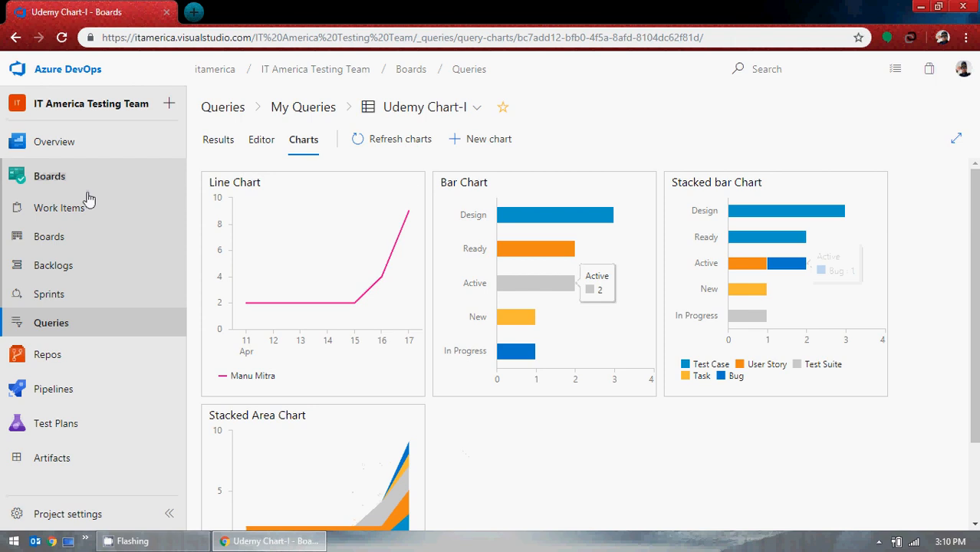
{"action": "left_click", "coordinate": [485, 141]}
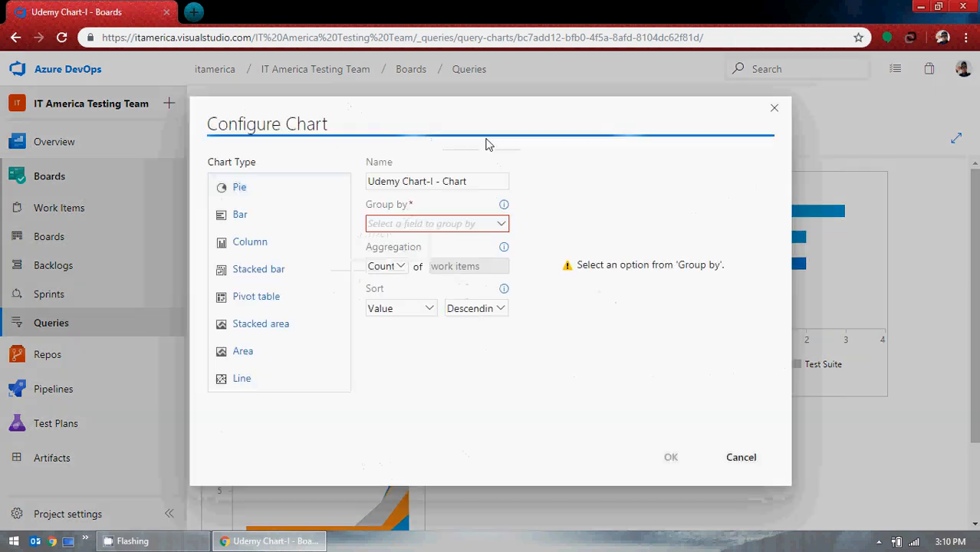
{"action": "left_click", "coordinate": [261, 298]}
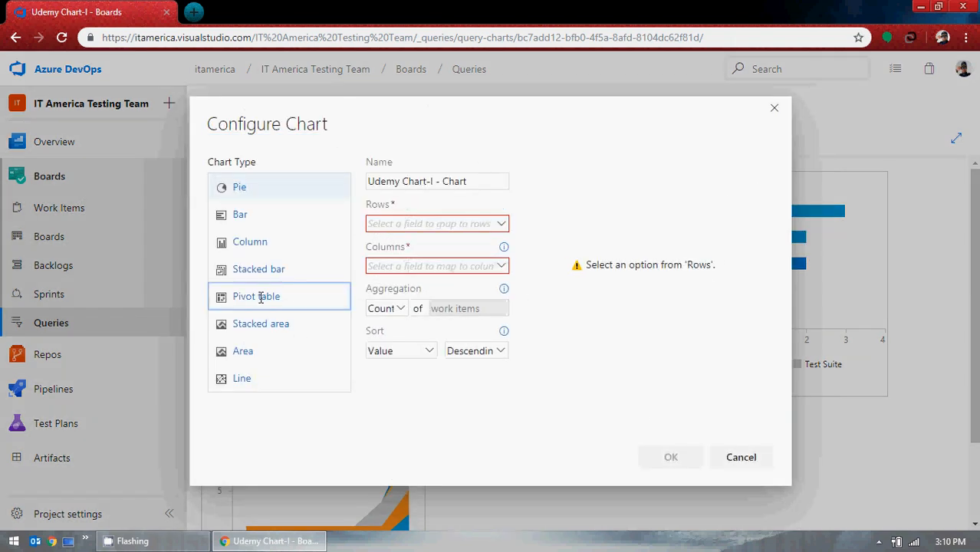
{"action": "left_click", "coordinate": [500, 228]}
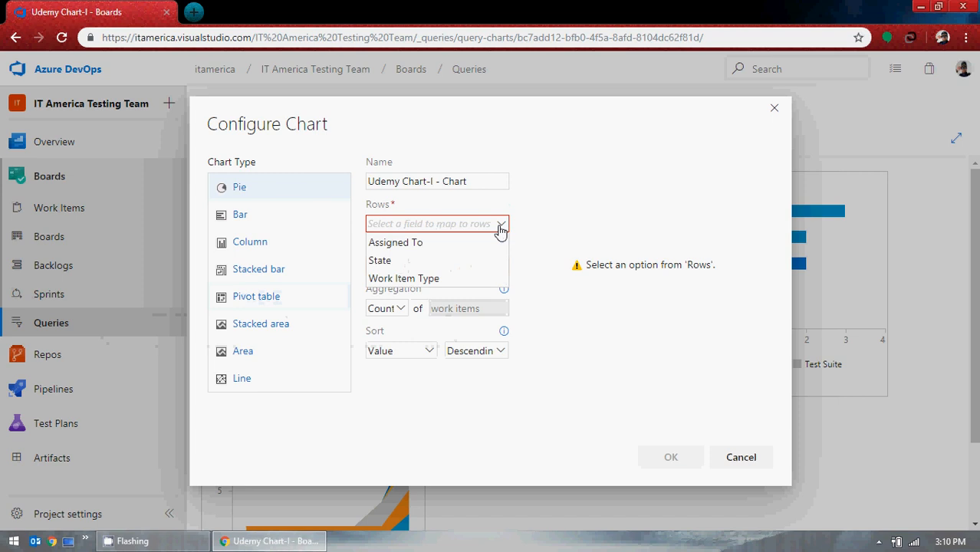
{"action": "left_click", "coordinate": [416, 260]}
{"action": "left_click", "coordinate": [501, 266]}
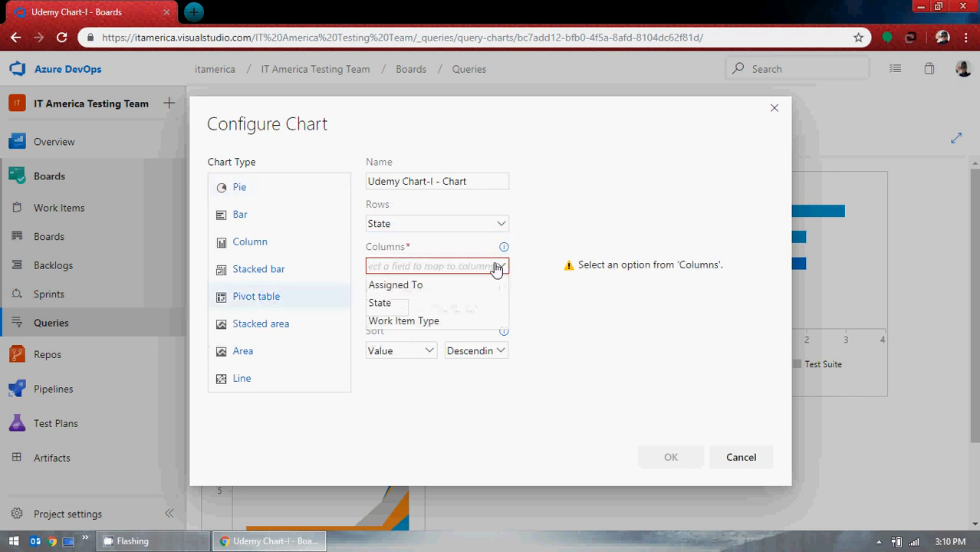
{"action": "left_click", "coordinate": [410, 322]}
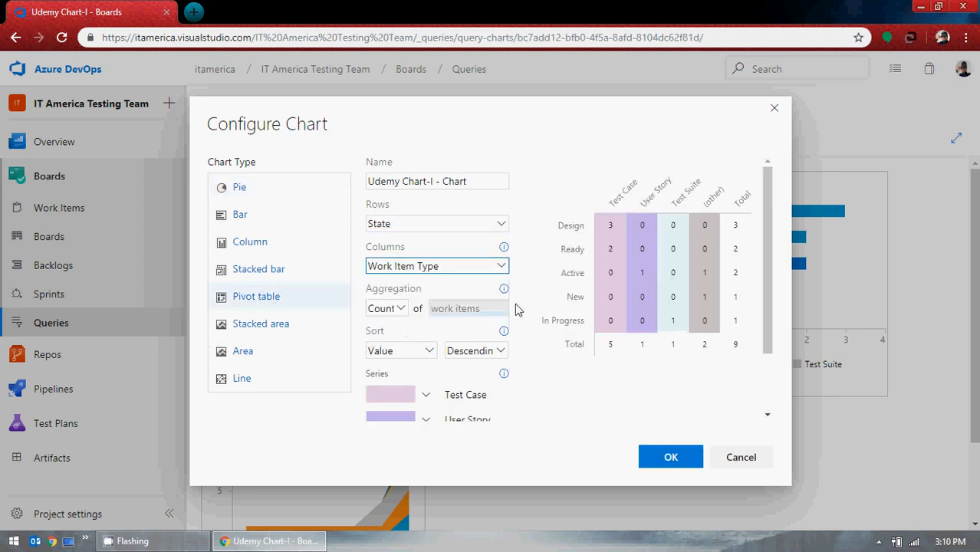
{"action": "left_click_drag", "start_coordinate": [467, 181], "coordinate": [340, 186]}
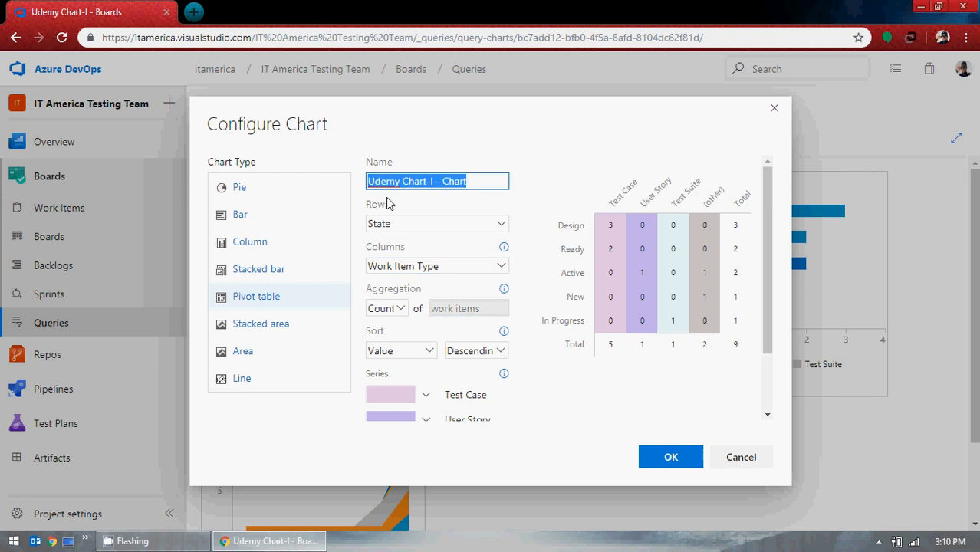
{"action": "type", "text": "Pivot Table"}
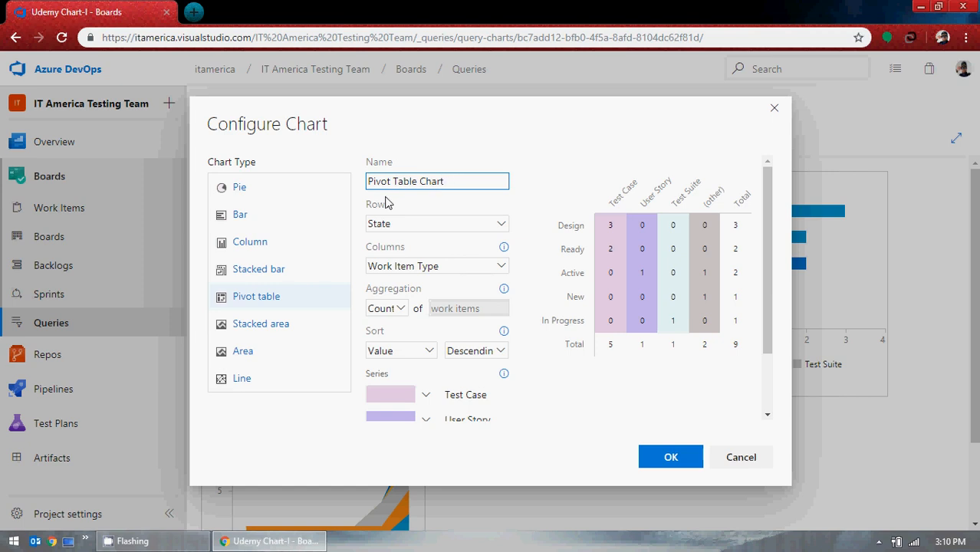
{"action": "left_click", "coordinate": [682, 464]}
{"action": "scroll", "coordinate": [324, 291], "scroll_direction": "down", "scroll_amount": 2}
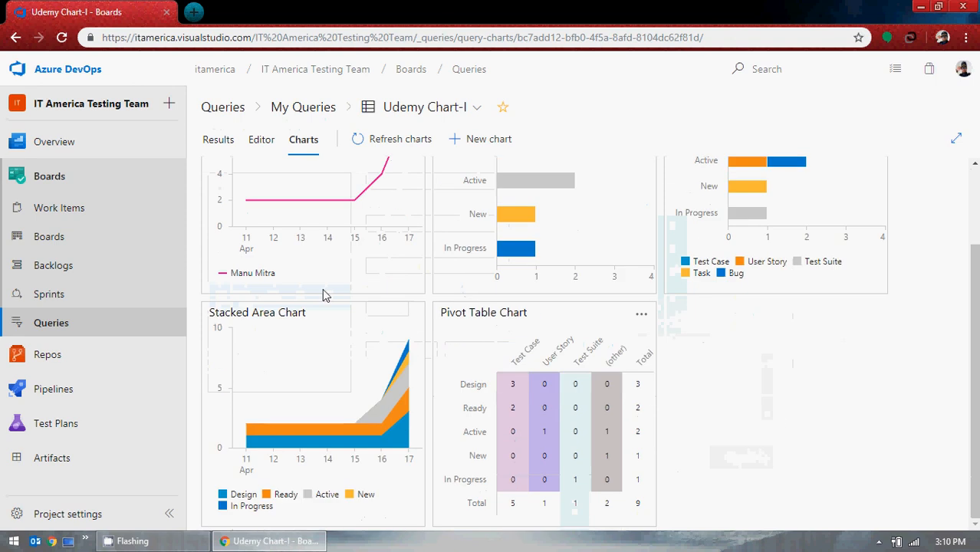
Switch to the query editor and back to the charts, and refresh the charts.
{"action": "scroll", "coordinate": [591, 411], "scroll_direction": "up", "scroll_amount": 2}
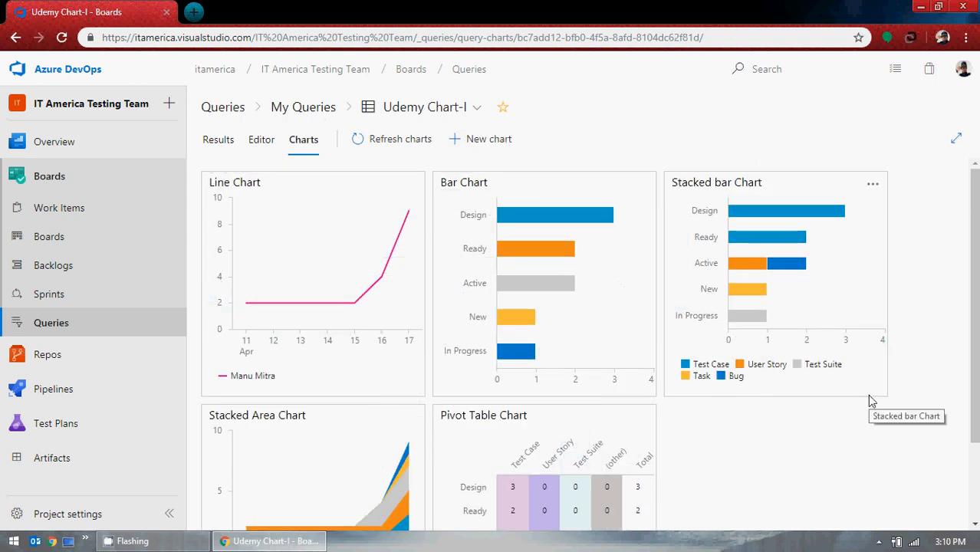
{"action": "left_click", "coordinate": [261, 141]}
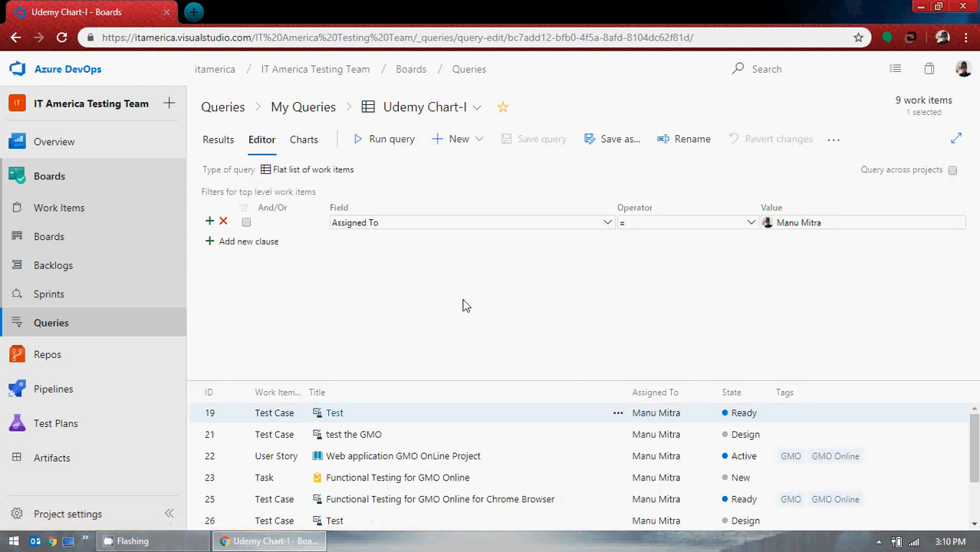
{"action": "left_click", "coordinate": [317, 144]}
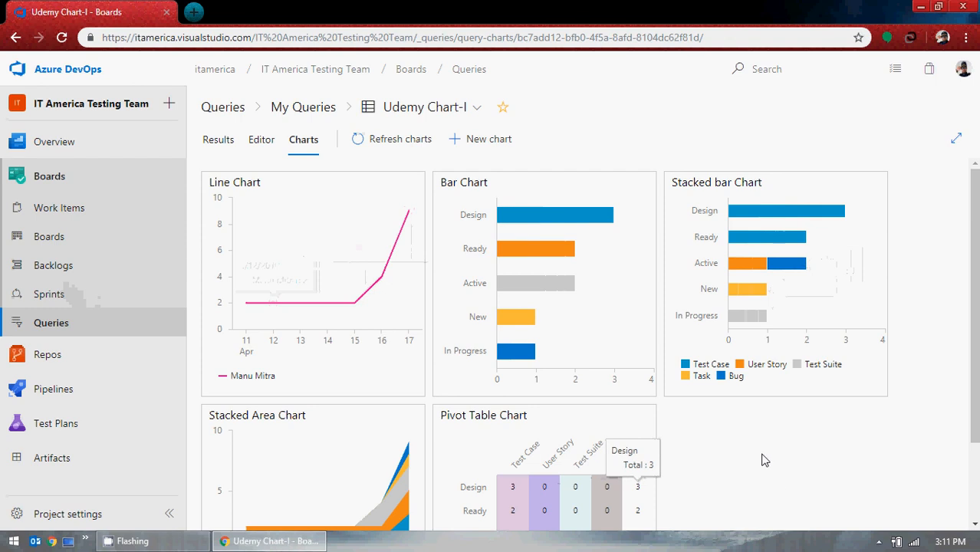
{"action": "left_click", "coordinate": [388, 138]}
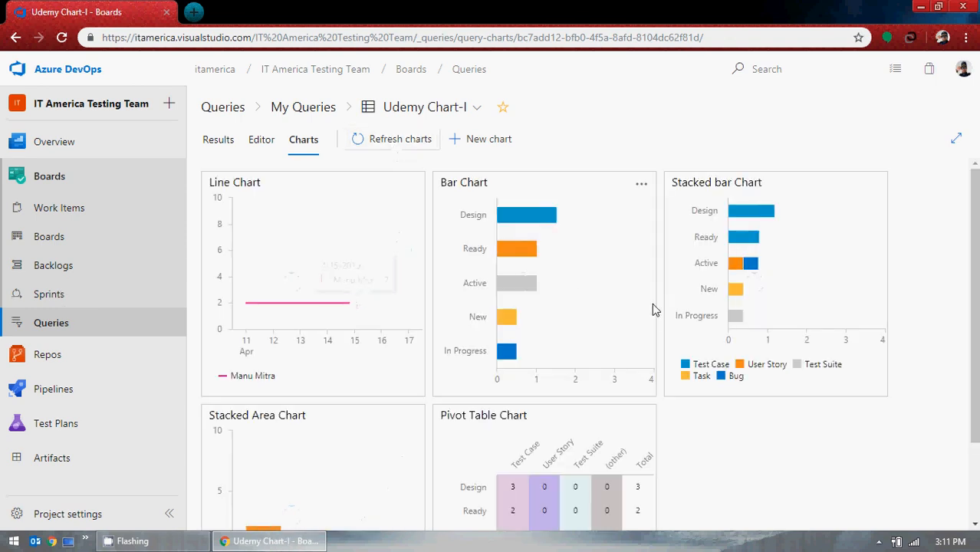
Go to the team board, then reopen the Udemy Chart-I query from the query list and return to its charts.
{"action": "left_click", "coordinate": [67, 237]}
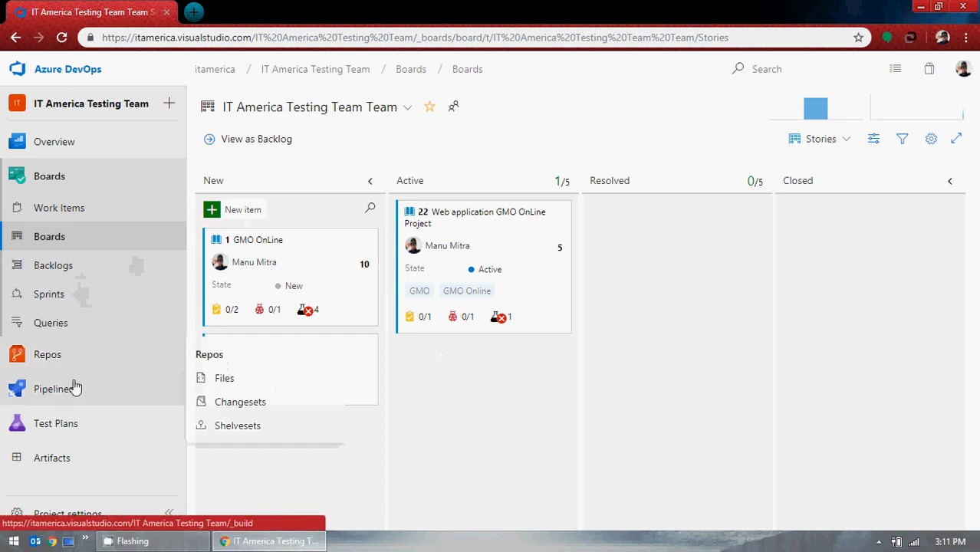
{"action": "left_click", "coordinate": [65, 326]}
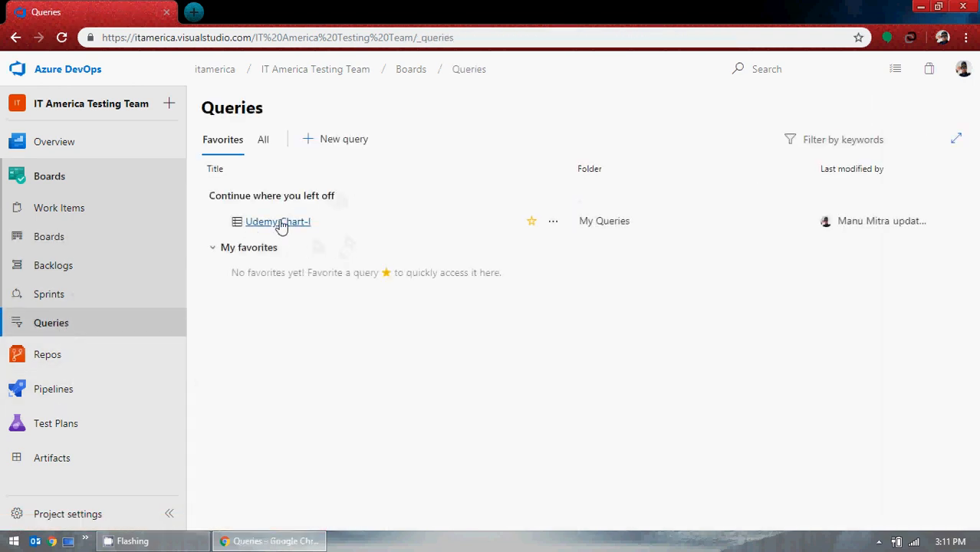
{"action": "left_click", "coordinate": [281, 223]}
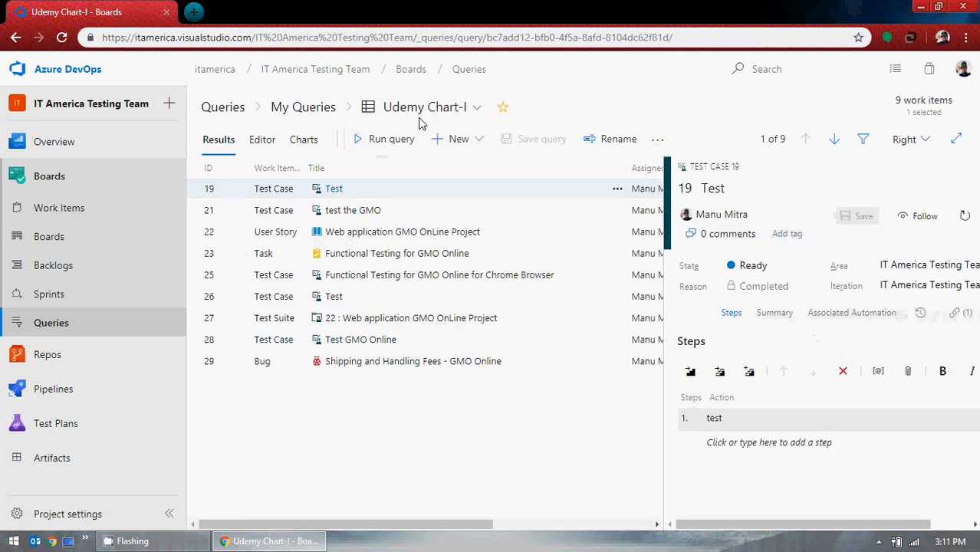
{"action": "left_click", "coordinate": [299, 146]}
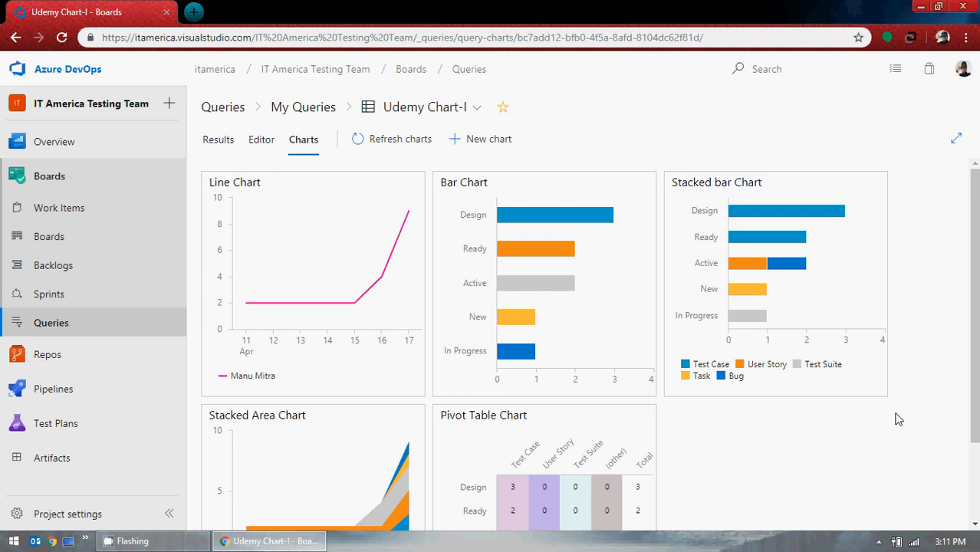
{"action": "scroll", "coordinate": [553, 460], "scroll_direction": "down", "scroll_amount": 3}
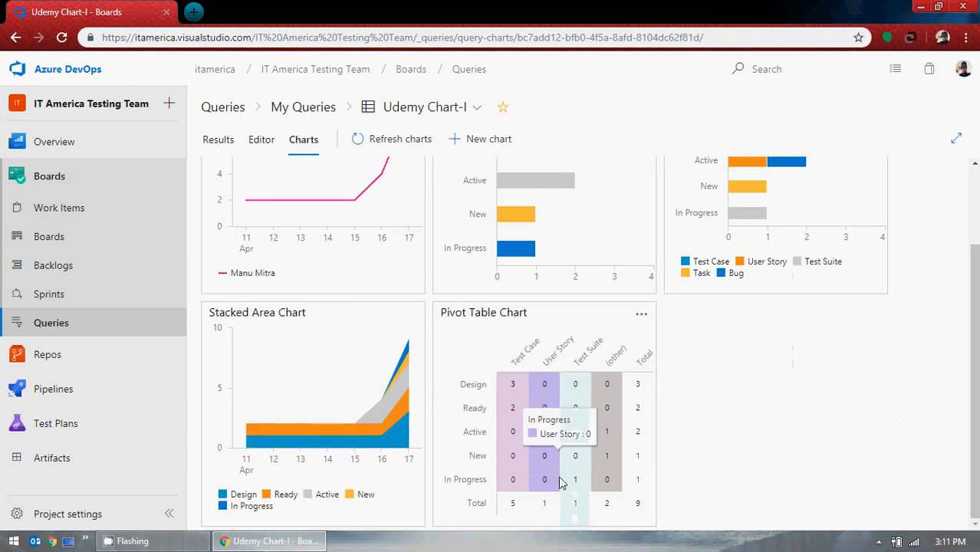
{"action": "scroll", "coordinate": [473, 394], "scroll_direction": "up", "scroll_amount": 3}
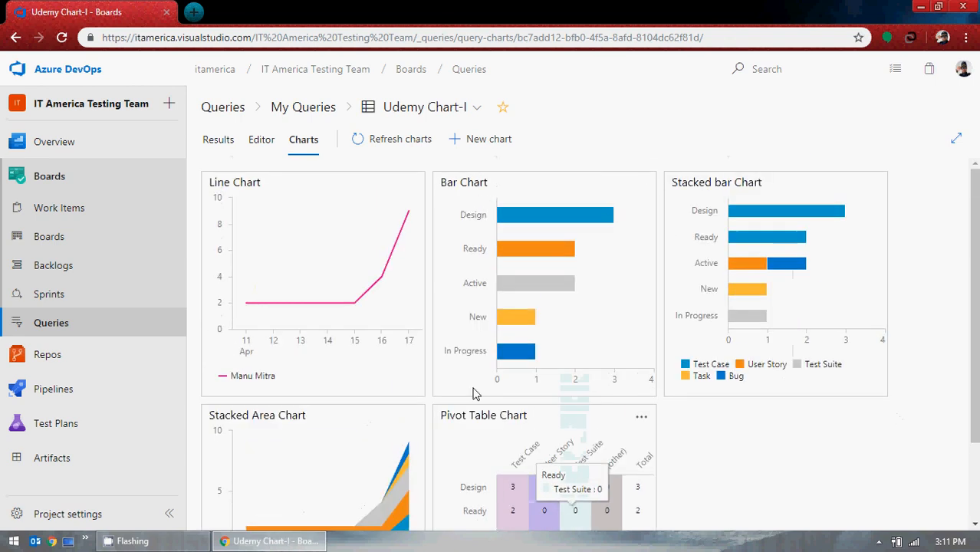
Add a new Area chart named Area Chart and save it.
{"action": "left_click", "coordinate": [503, 146]}
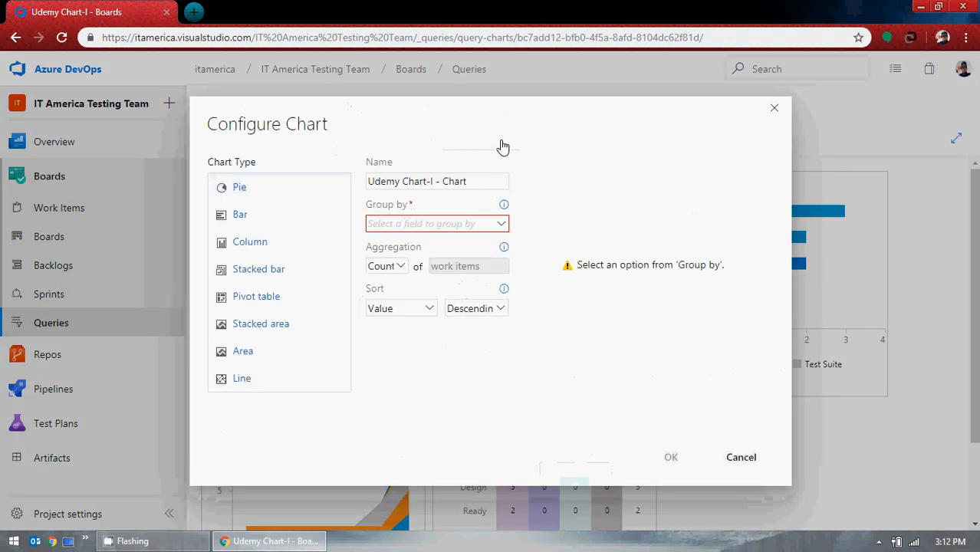
{"action": "left_click", "coordinate": [255, 353]}
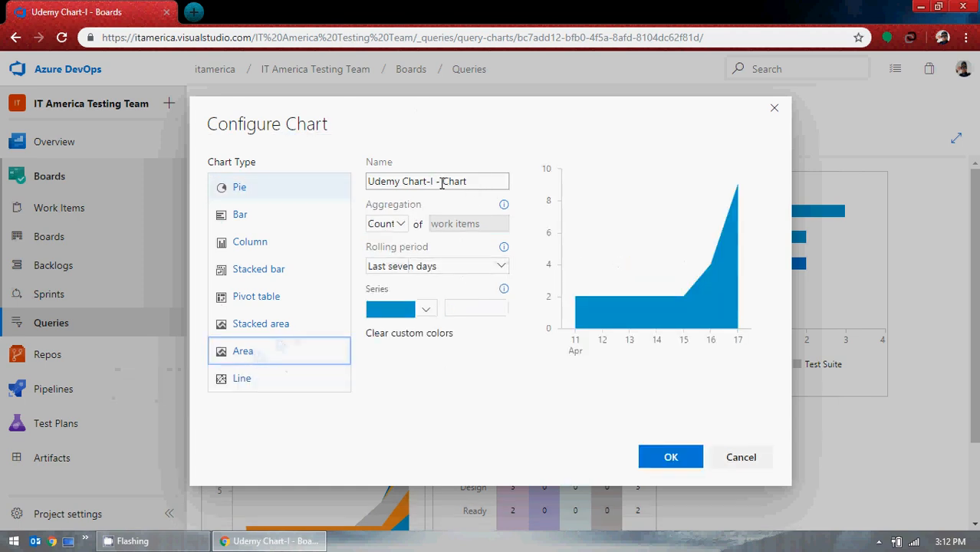
{"action": "left_click_drag", "start_coordinate": [442, 184], "coordinate": [302, 182]}
{"action": "type", "text": "Area"}
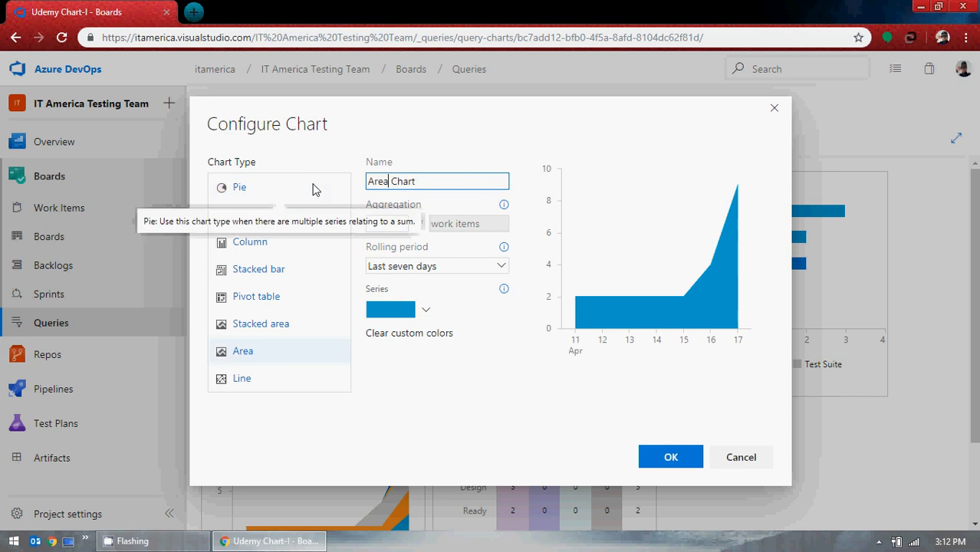
{"action": "left_click", "coordinate": [674, 460]}
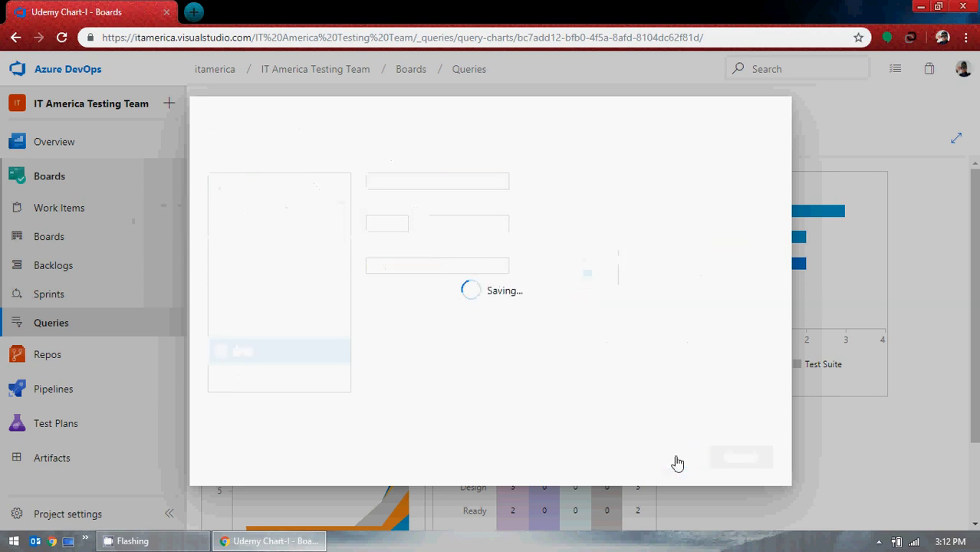
{"action": "scroll", "coordinate": [912, 446], "scroll_direction": "down", "scroll_amount": 2}
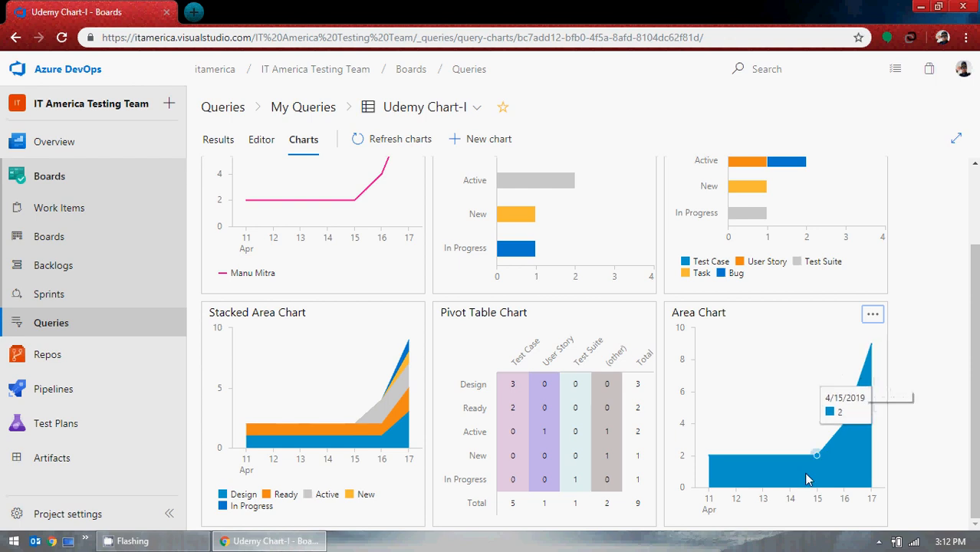
{"action": "scroll", "coordinate": [712, 520], "scroll_direction": "up", "scroll_amount": 2}
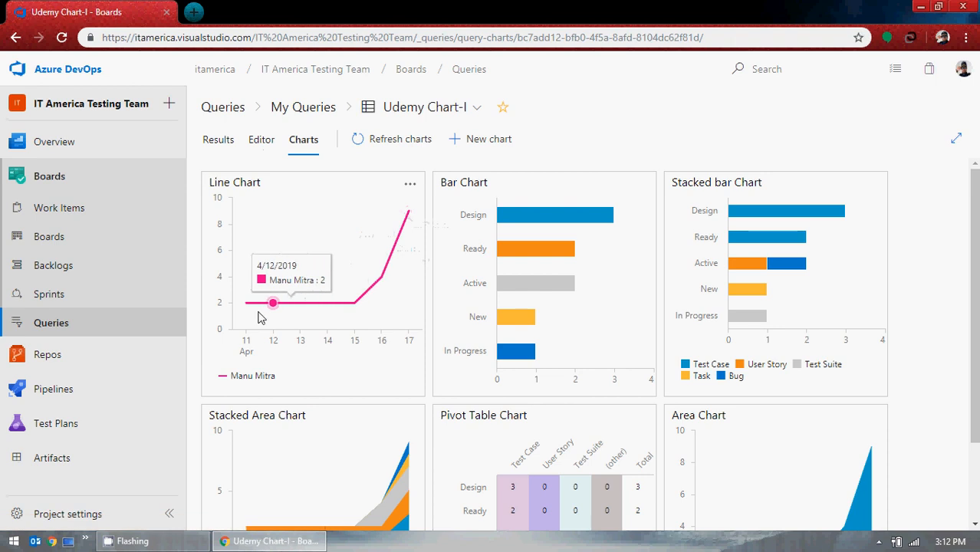
Edit the line chart, changing its type to Pie and grouping it by State.
{"action": "left_click", "coordinate": [410, 185]}
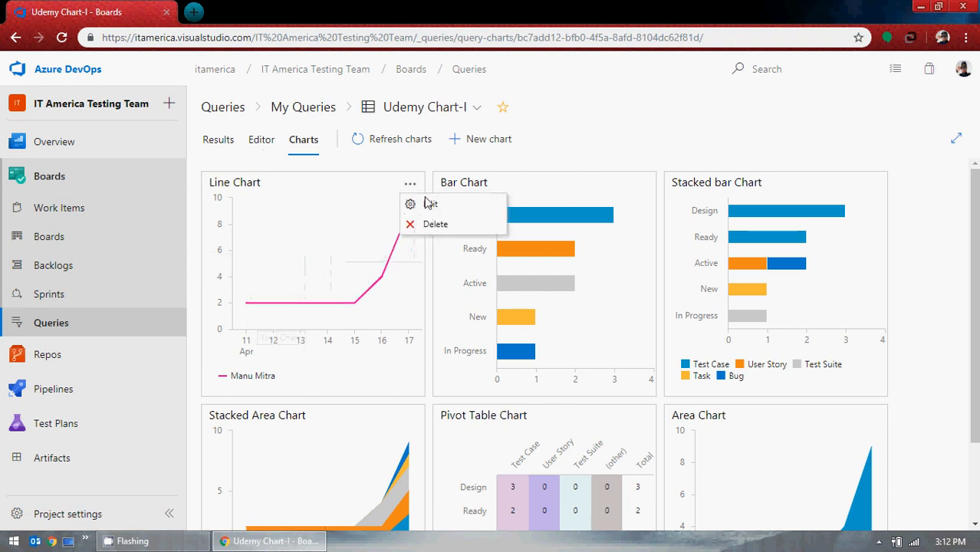
{"action": "left_click", "coordinate": [431, 205]}
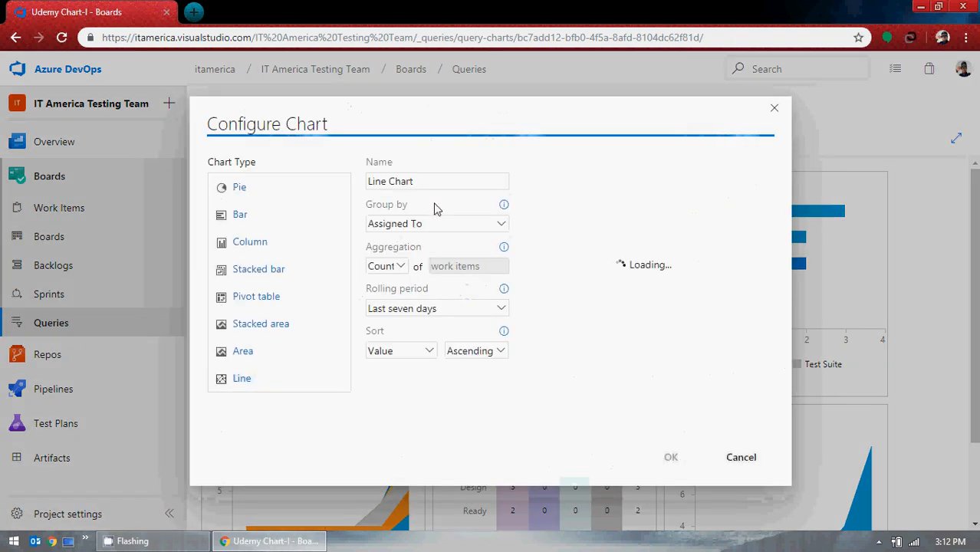
{"action": "left_click", "coordinate": [240, 186]}
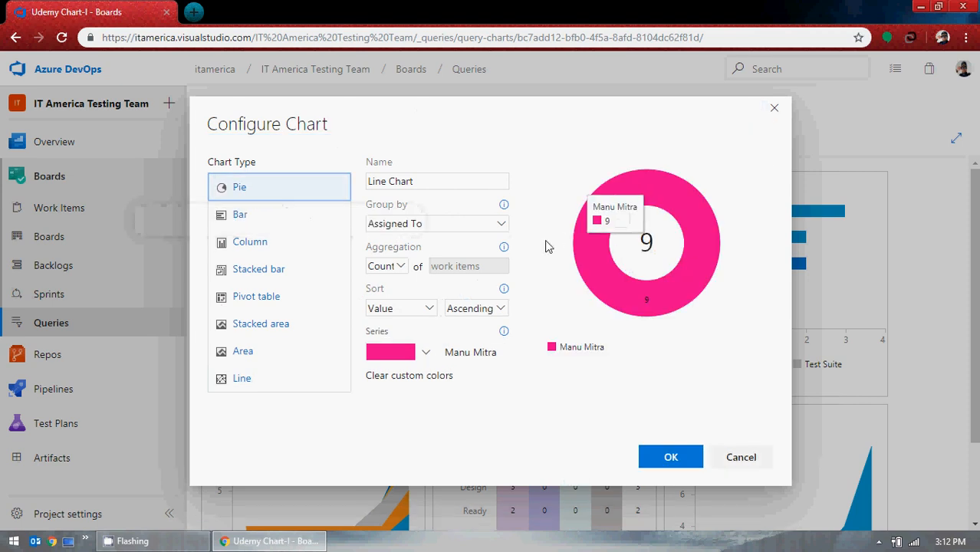
{"action": "left_click", "coordinate": [396, 266]}
{"action": "left_click", "coordinate": [395, 266]}
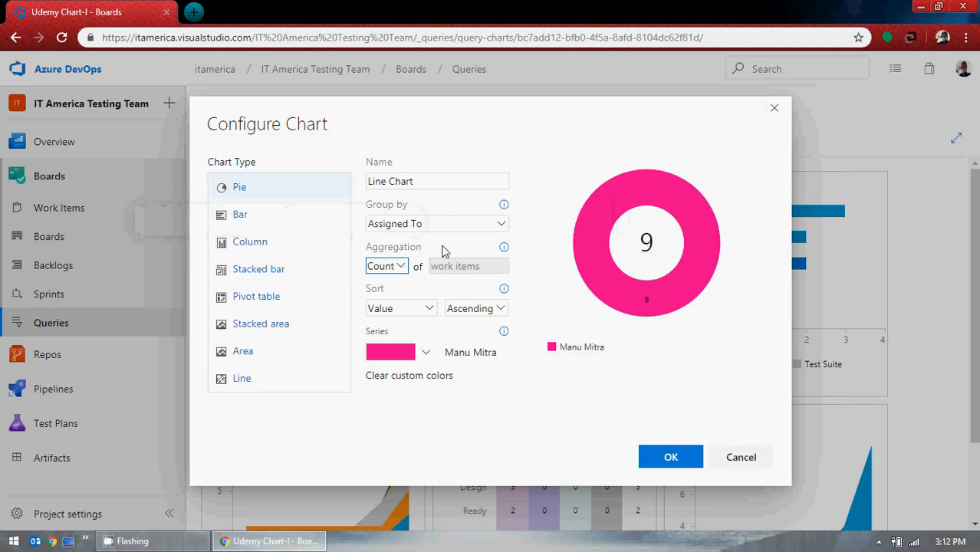
{"action": "left_click", "coordinate": [489, 229]}
{"action": "left_click", "coordinate": [449, 261]}
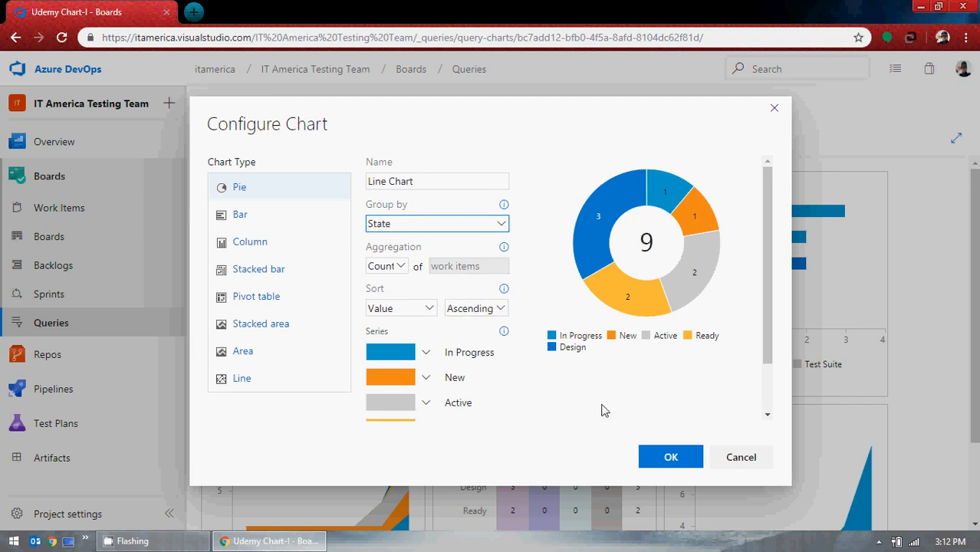
{"action": "scroll", "coordinate": [600, 395], "scroll_direction": "down", "scroll_amount": 3}
{"action": "scroll", "coordinate": [601, 394], "scroll_direction": "up", "scroll_amount": 3}
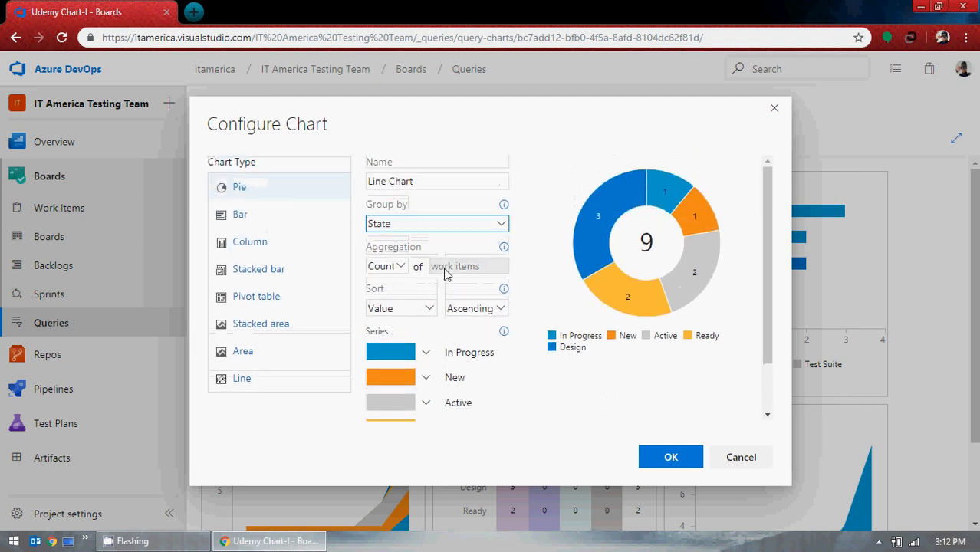
Rename the edited chart to Pie Chart and save it.
{"action": "left_click", "coordinate": [389, 181]}
{"action": "double_click", "coordinate": [387, 182]}
{"action": "type", "text": "Pi"}
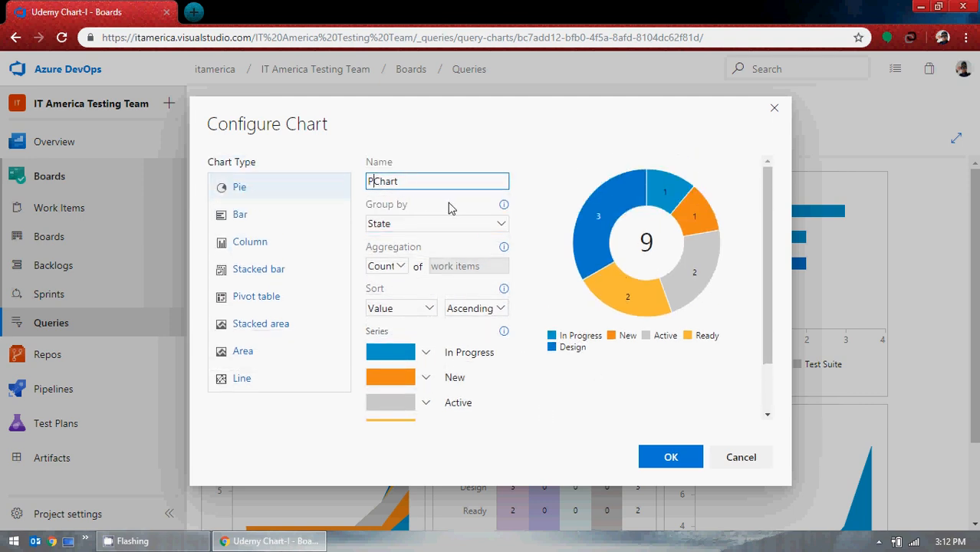
{"action": "type", "text": "e"}
{"action": "left_click", "coordinate": [682, 460]}
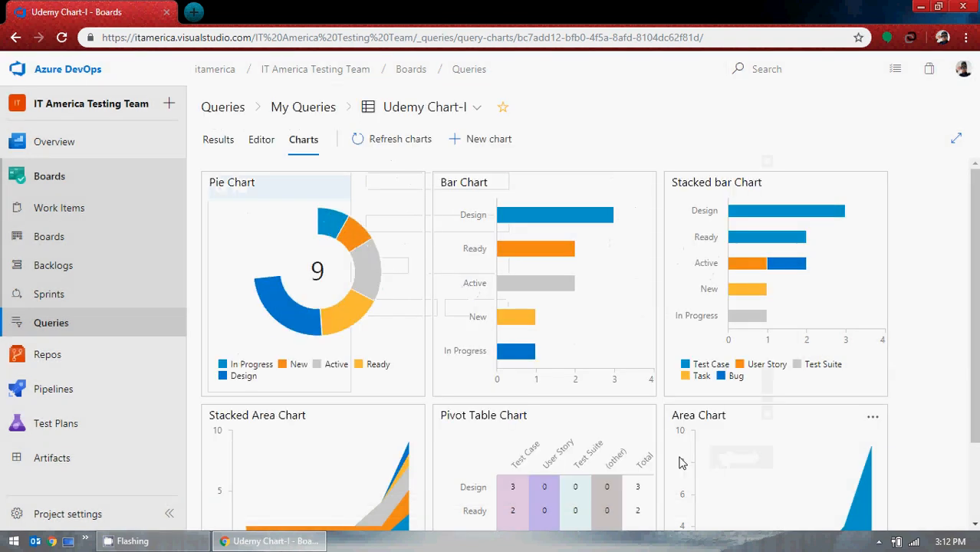
Review all the charts on the page, collapsing the navigation pane and toggling the full-screen view.
{"action": "scroll", "coordinate": [685, 456], "scroll_direction": "down", "scroll_amount": 2}
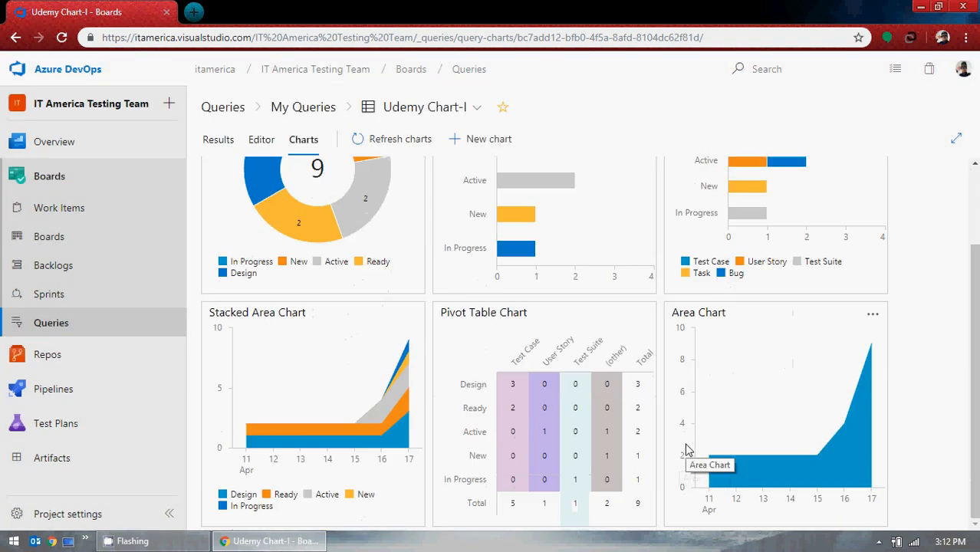
{"action": "scroll", "coordinate": [689, 449], "scroll_direction": "up", "scroll_amount": 2}
{"action": "scroll", "coordinate": [689, 449], "scroll_direction": "down", "scroll_amount": 2}
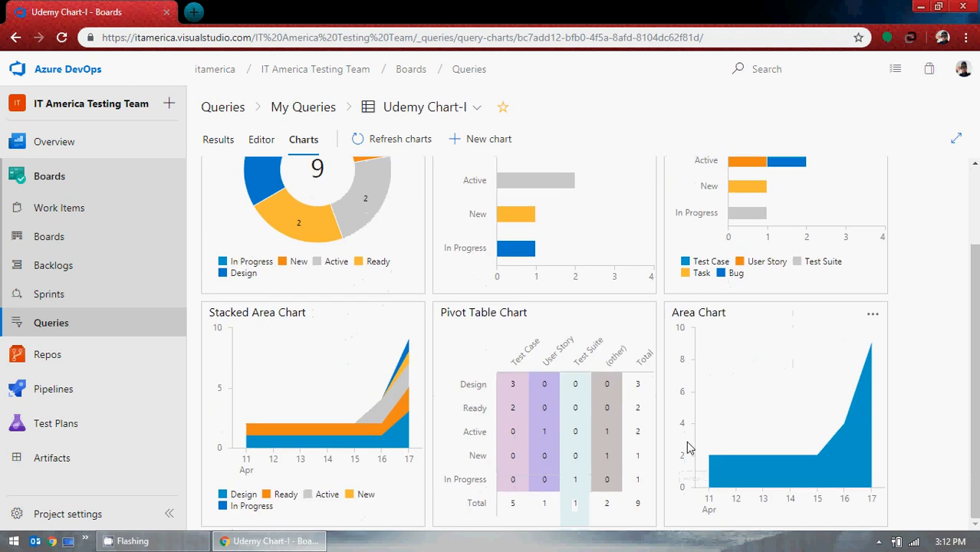
{"action": "scroll", "coordinate": [688, 445], "scroll_direction": "up", "scroll_amount": 2}
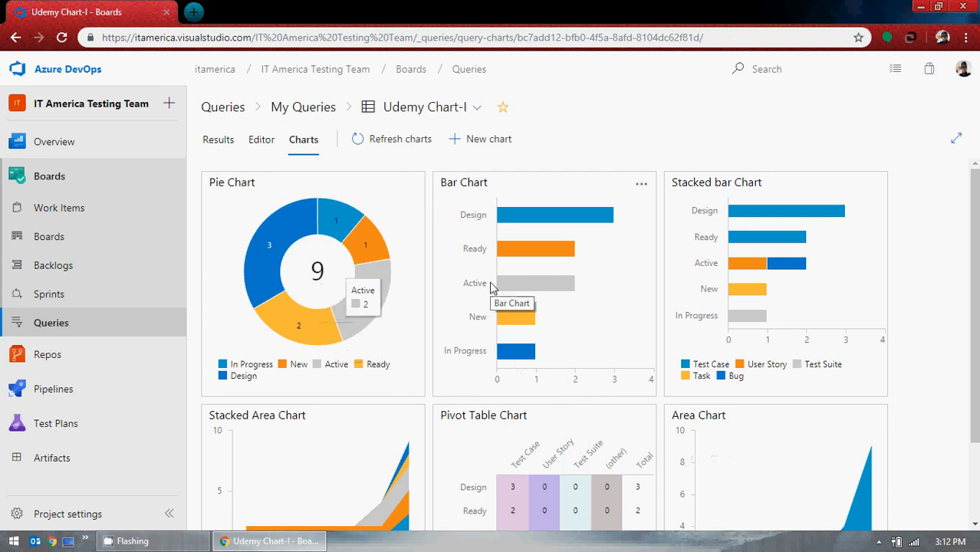
{"action": "scroll", "coordinate": [713, 268], "scroll_direction": "down", "scroll_amount": 1}
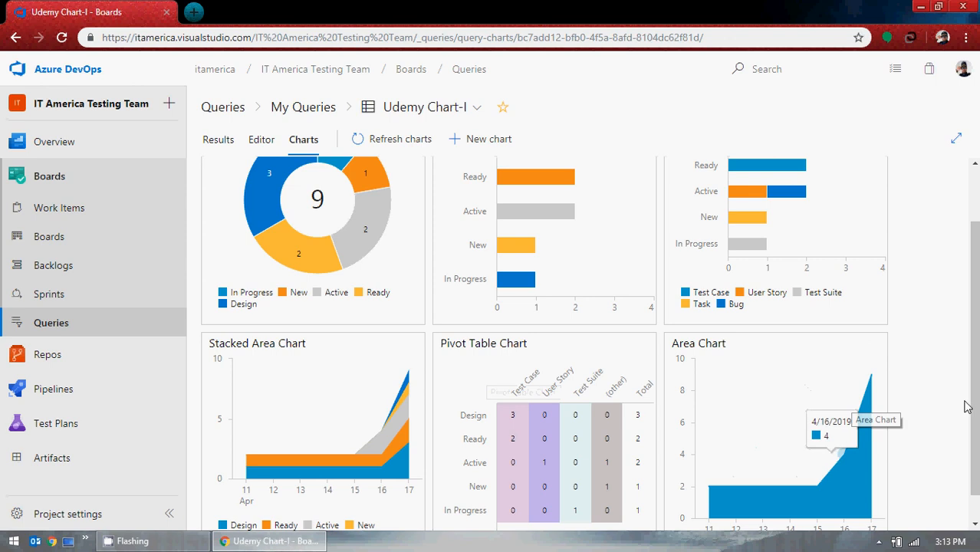
{"action": "scroll", "coordinate": [967, 407], "scroll_direction": "up", "scroll_amount": 1}
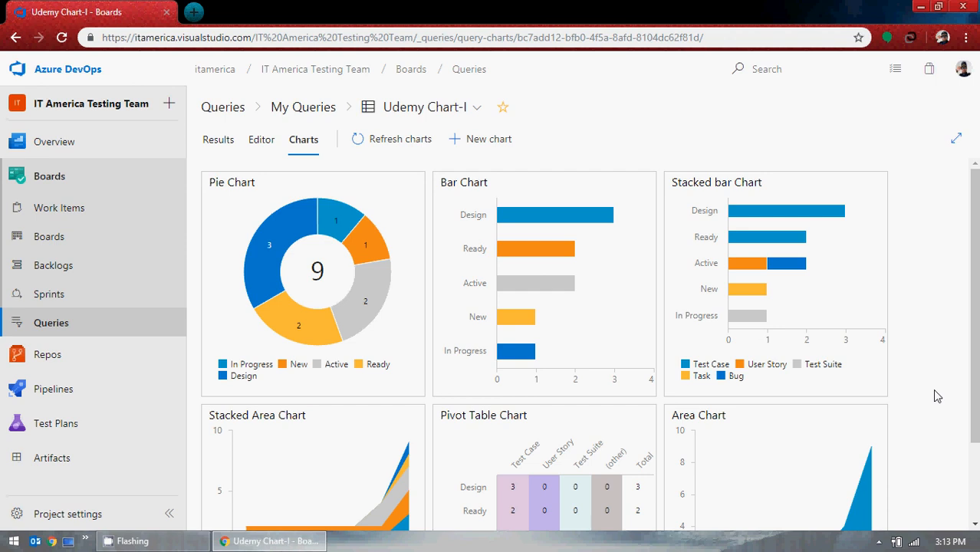
{"action": "left_click", "coordinate": [171, 515]}
{"action": "scroll", "coordinate": [907, 305], "scroll_direction": "down", "scroll_amount": 2}
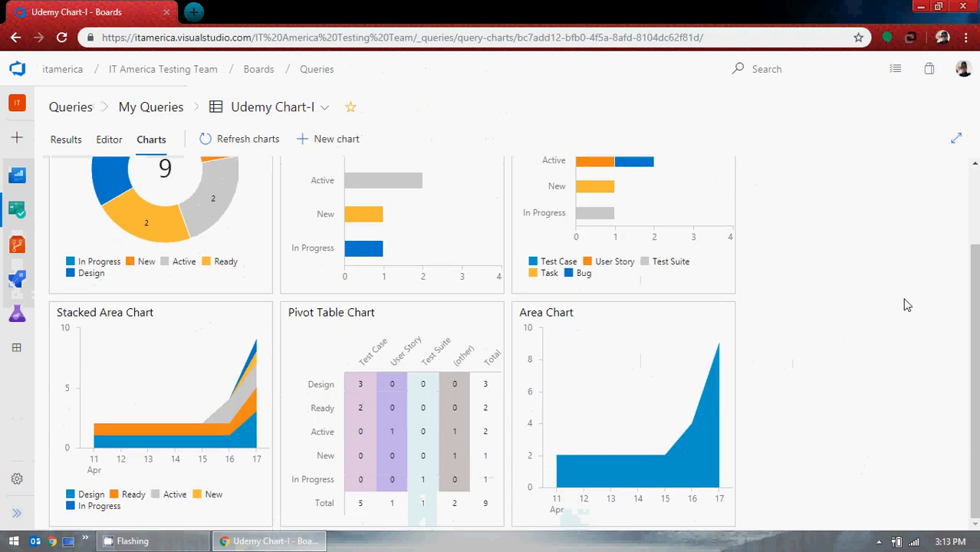
{"action": "scroll", "coordinate": [859, 351], "scroll_direction": "up", "scroll_amount": 2}
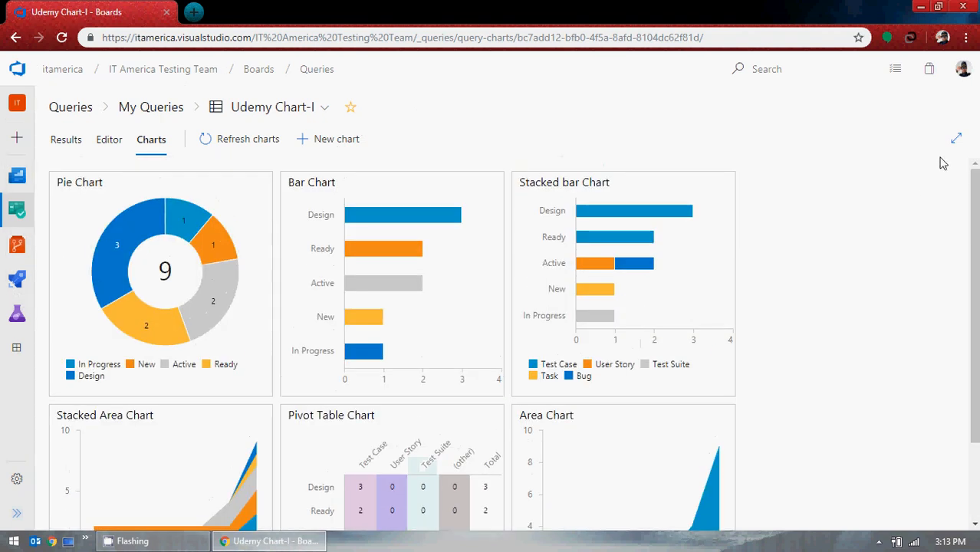
{"action": "left_click", "coordinate": [956, 138]}
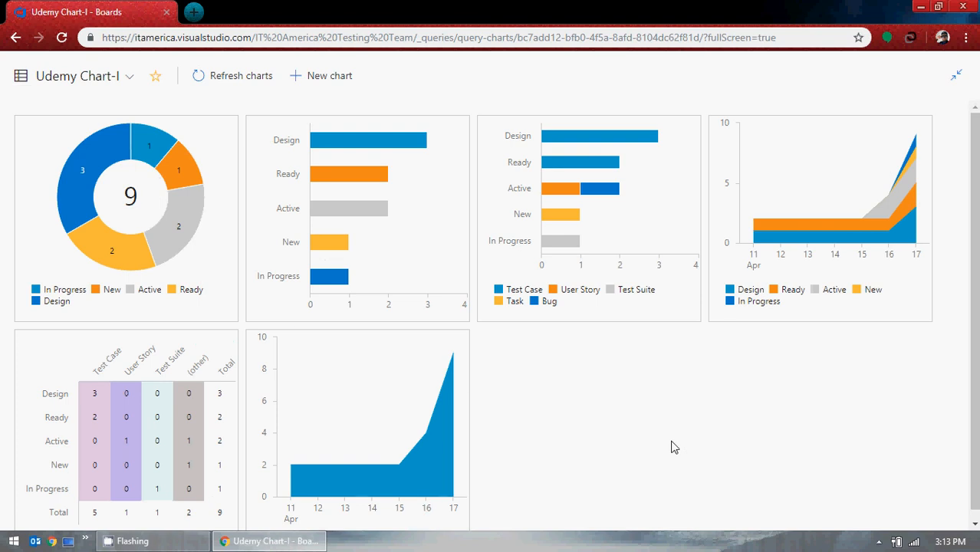
{"action": "left_click", "coordinate": [957, 74]}
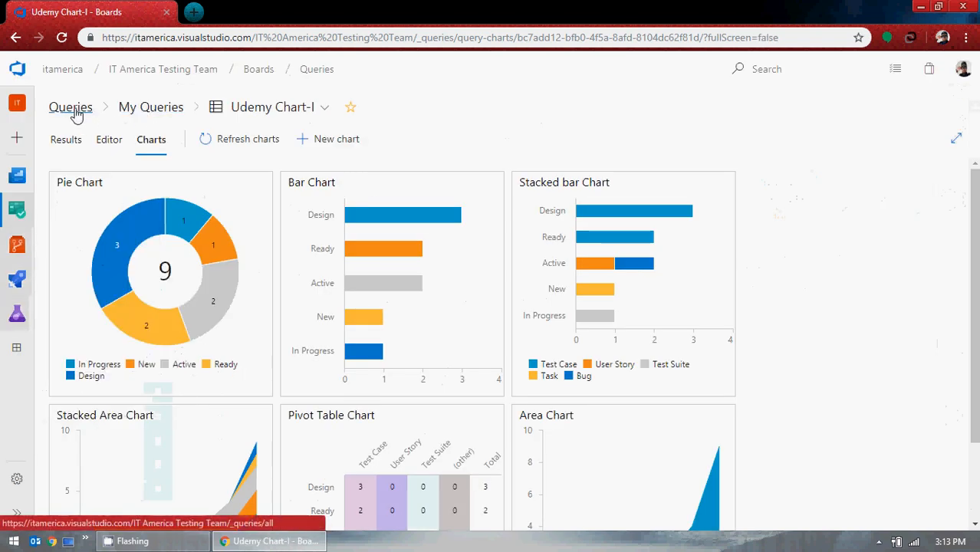
Open the My Queries folder and expand the navigation pane.
{"action": "left_click", "coordinate": [159, 110]}
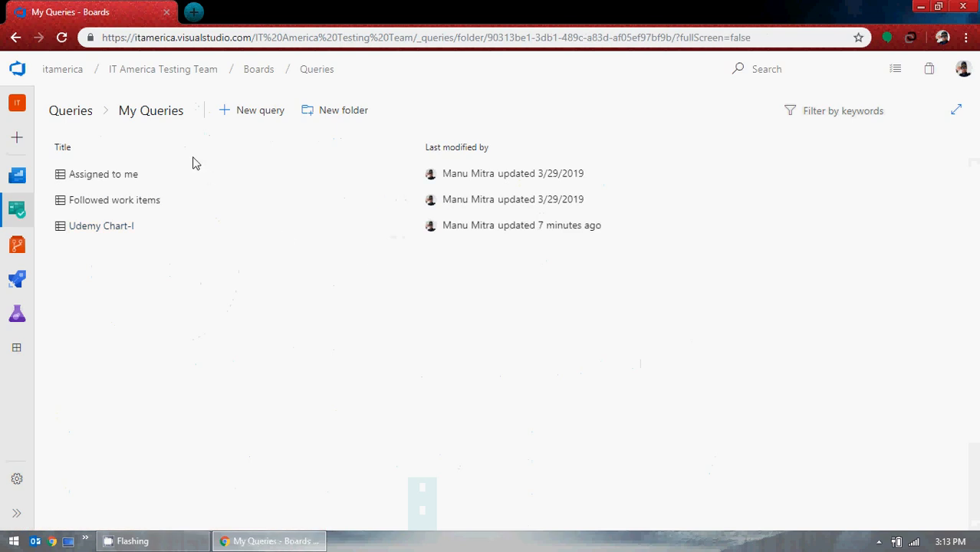
{"action": "left_click", "coordinate": [18, 517]}
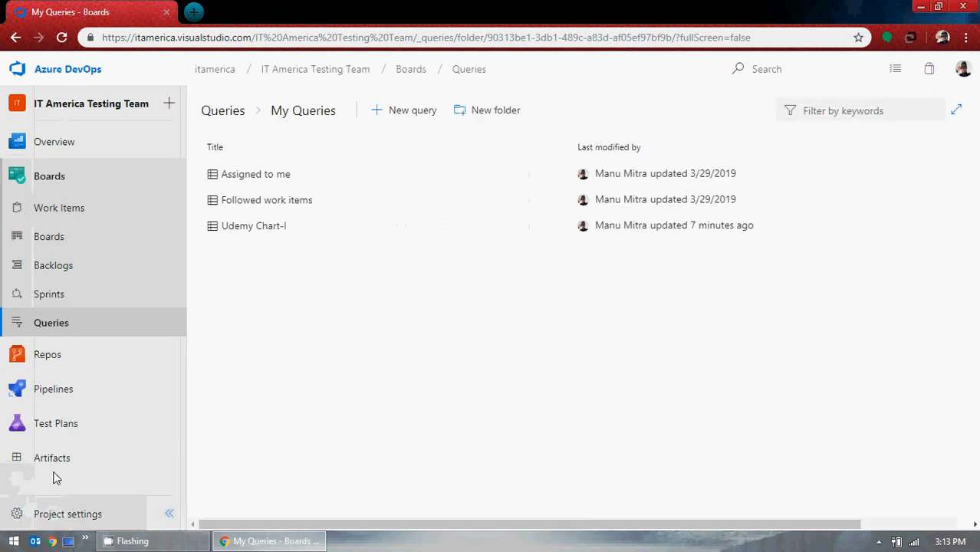
Browse the Queries list and the Sprints backlog, opening and closing the New Sprint panel.
{"action": "left_click", "coordinate": [230, 117]}
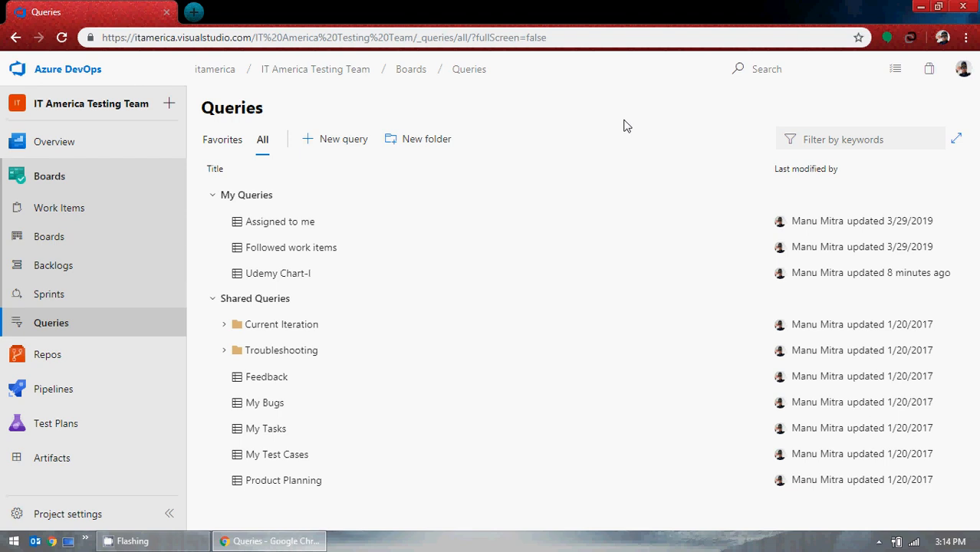
{"action": "left_click", "coordinate": [74, 306]}
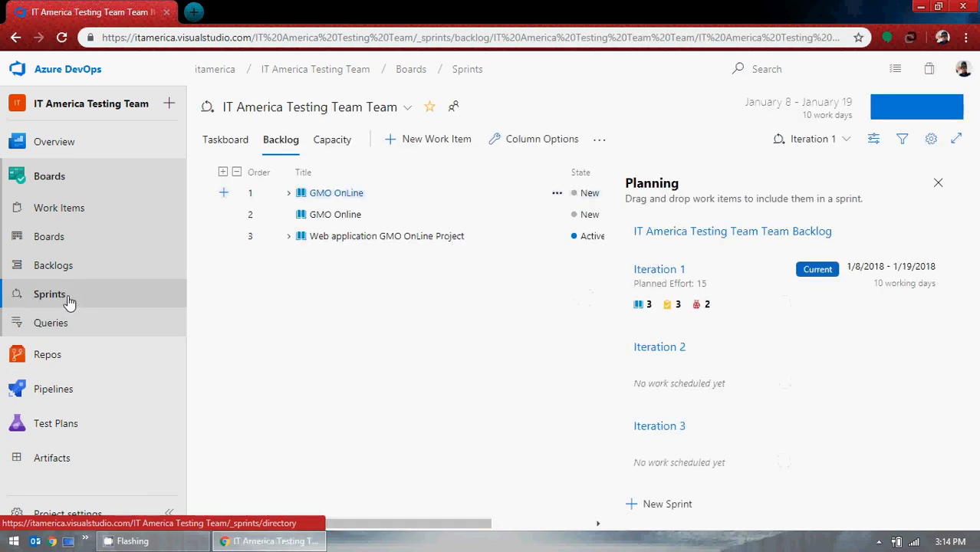
{"action": "left_click", "coordinate": [827, 143]}
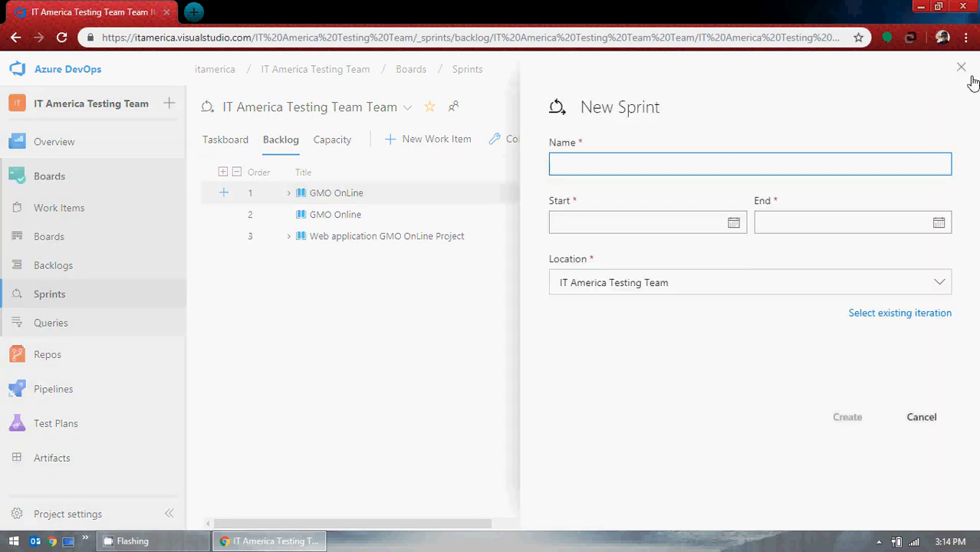
{"action": "left_click", "coordinate": [961, 75]}
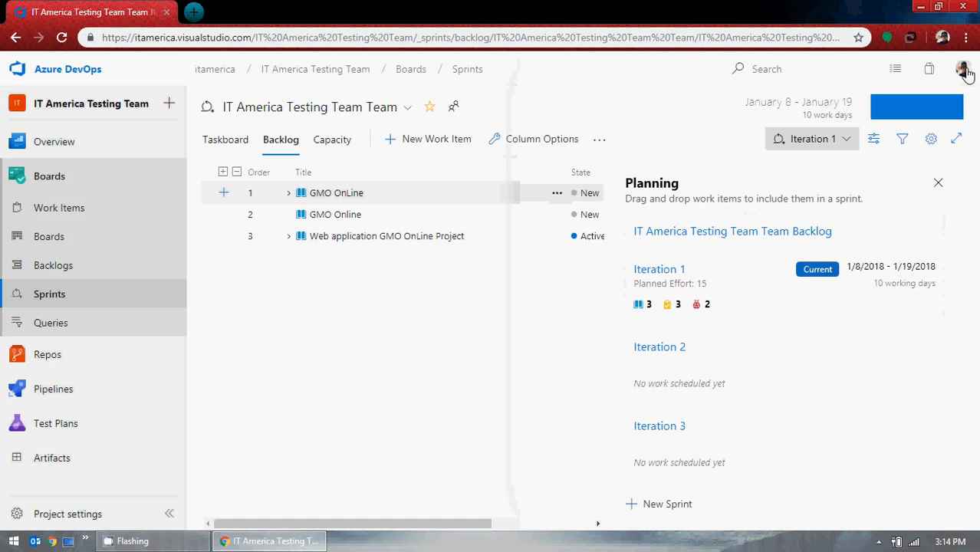
Switch the portal theme to Dark from the profile menu.
{"action": "left_click", "coordinate": [964, 70]}
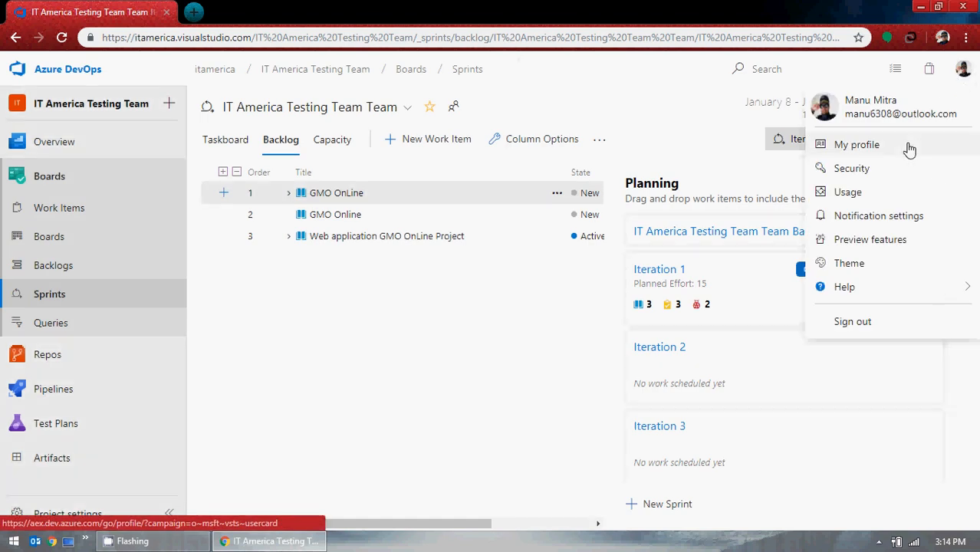
{"action": "left_click", "coordinate": [849, 263]}
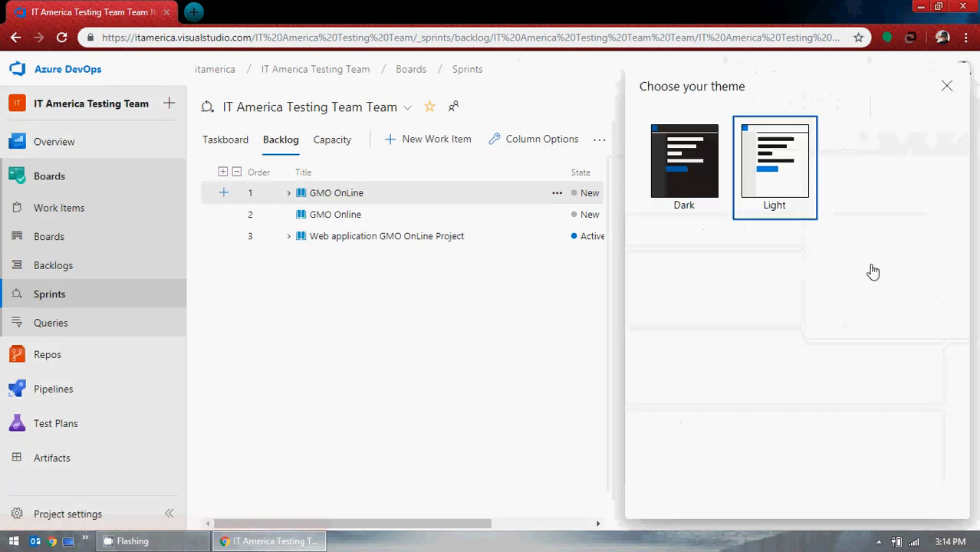
{"action": "left_click", "coordinate": [649, 173]}
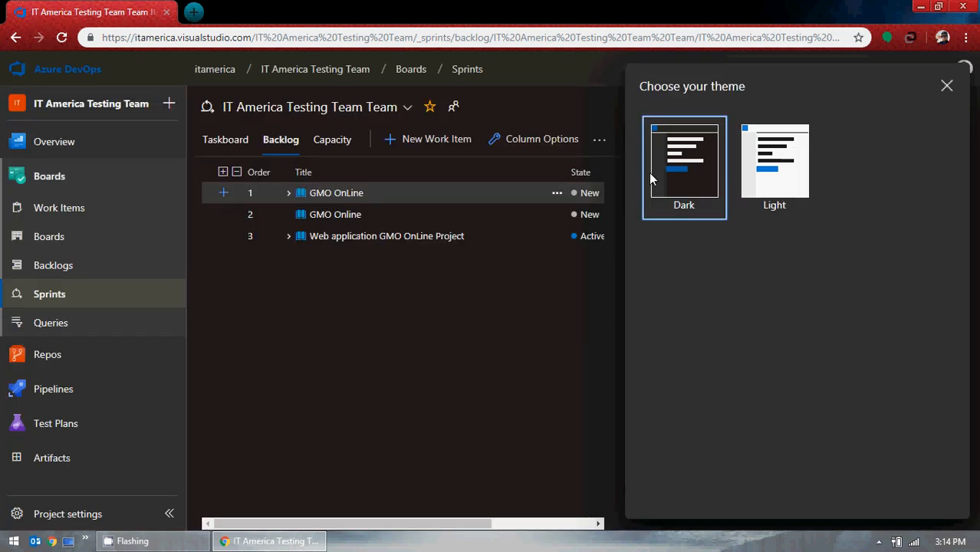
{"action": "left_click", "coordinate": [947, 86]}
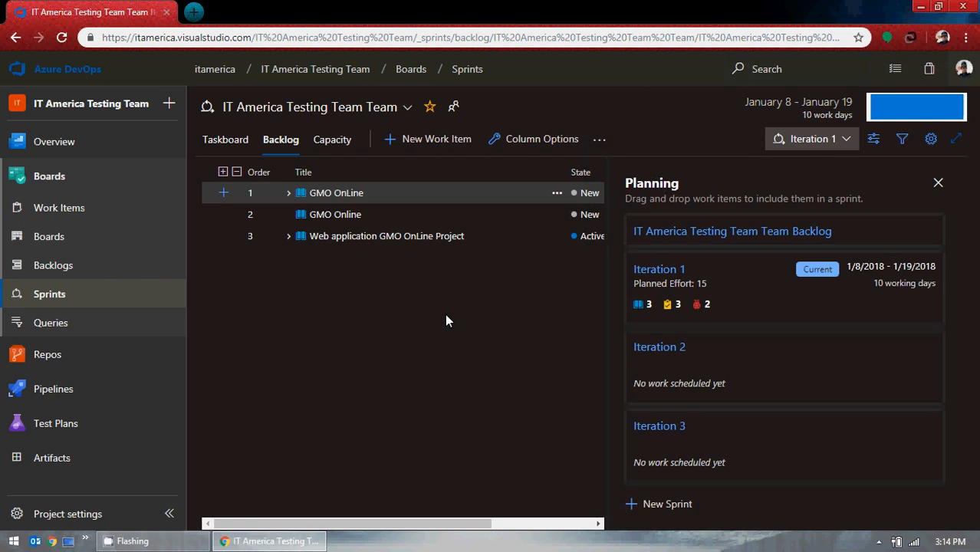
Switch the portal theme back to Light.
{"action": "left_click", "coordinate": [964, 69]}
{"action": "left_click", "coordinate": [842, 264]}
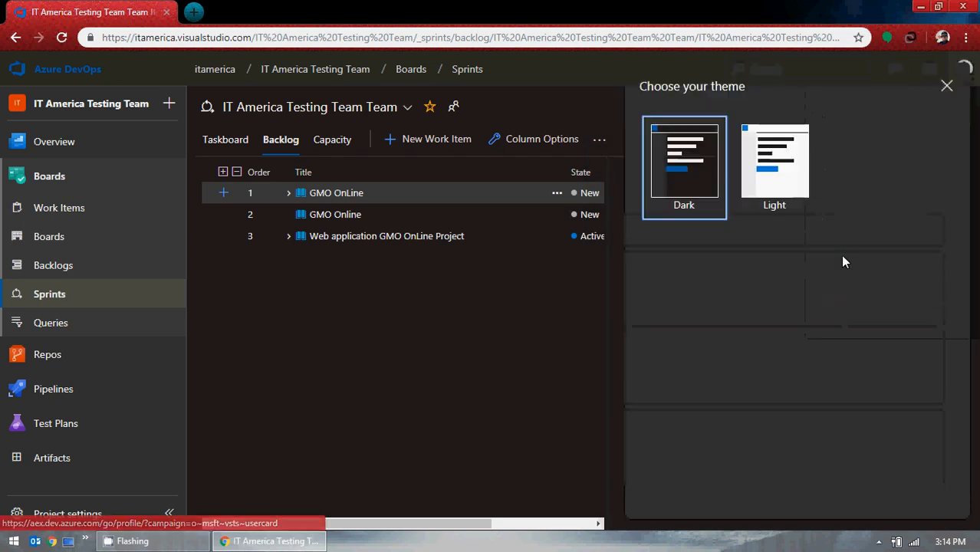
{"action": "left_click", "coordinate": [772, 170]}
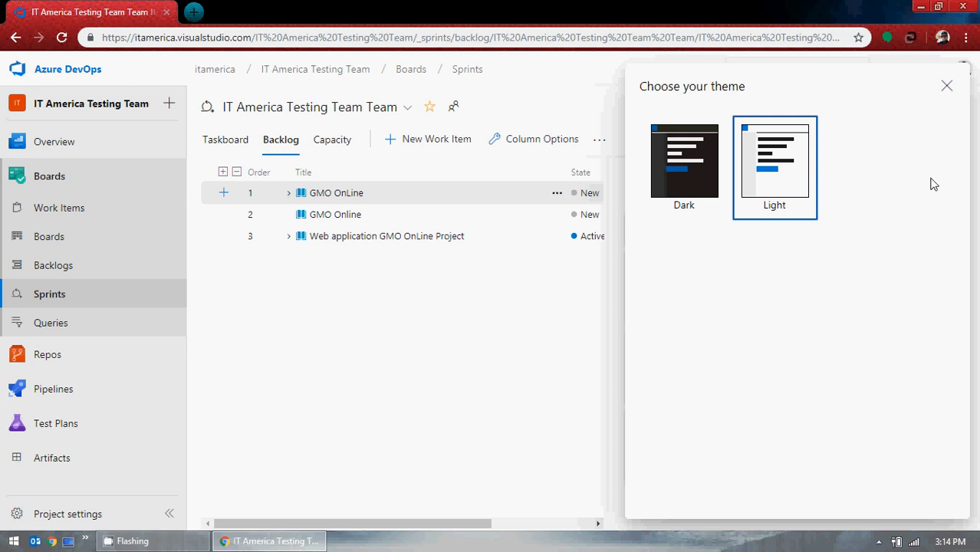
{"action": "left_click", "coordinate": [946, 88]}
Open the Usage page from the profile menu and scroll through the usage records.
{"action": "left_click", "coordinate": [963, 69]}
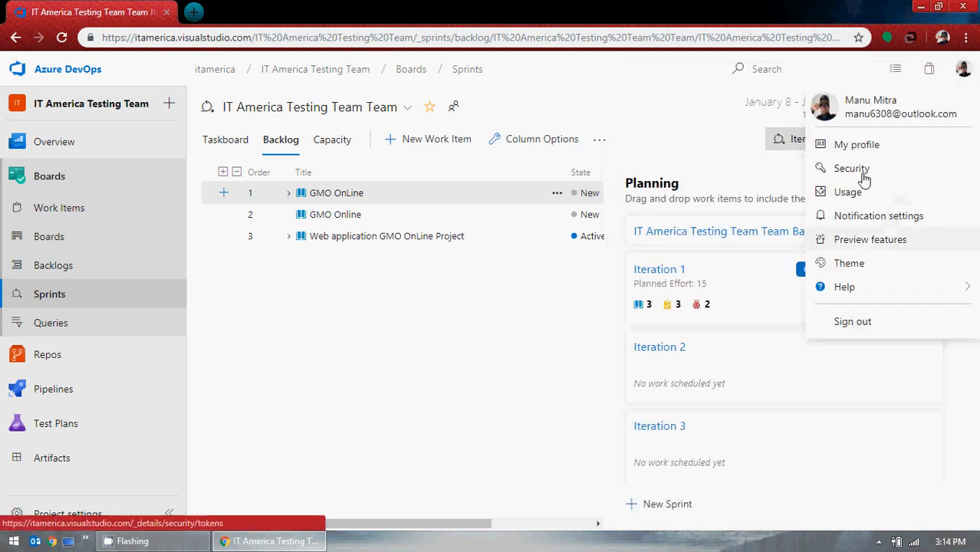
{"action": "left_click", "coordinate": [864, 196]}
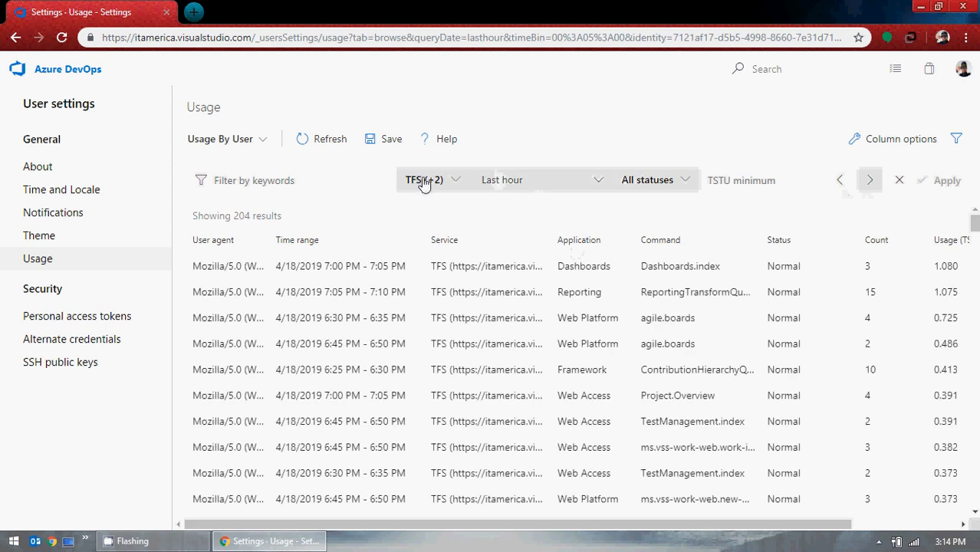
{"action": "scroll", "coordinate": [471, 322], "scroll_direction": "down", "scroll_amount": 3}
{"action": "scroll", "coordinate": [472, 317], "scroll_direction": "down", "scroll_amount": 18}
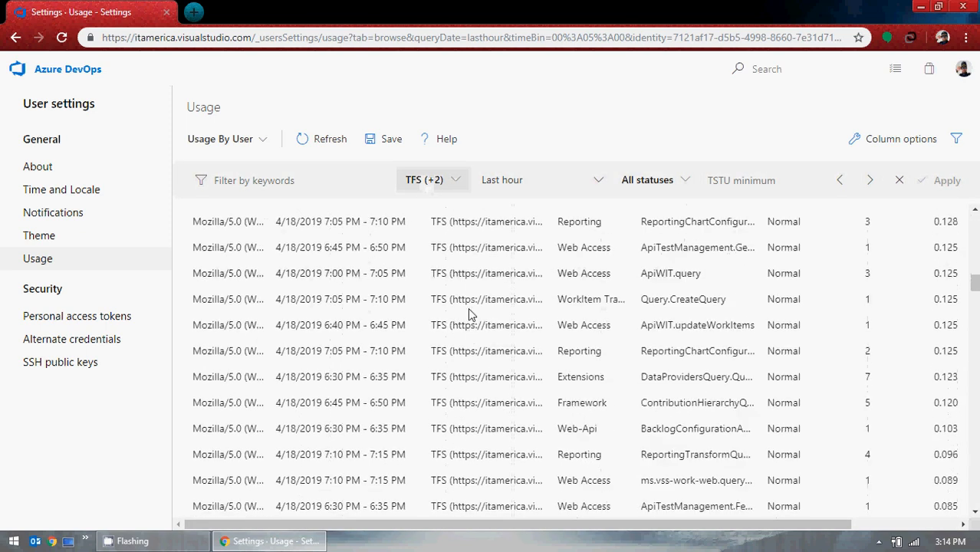
{"action": "scroll", "coordinate": [469, 307], "scroll_direction": "down", "scroll_amount": 5}
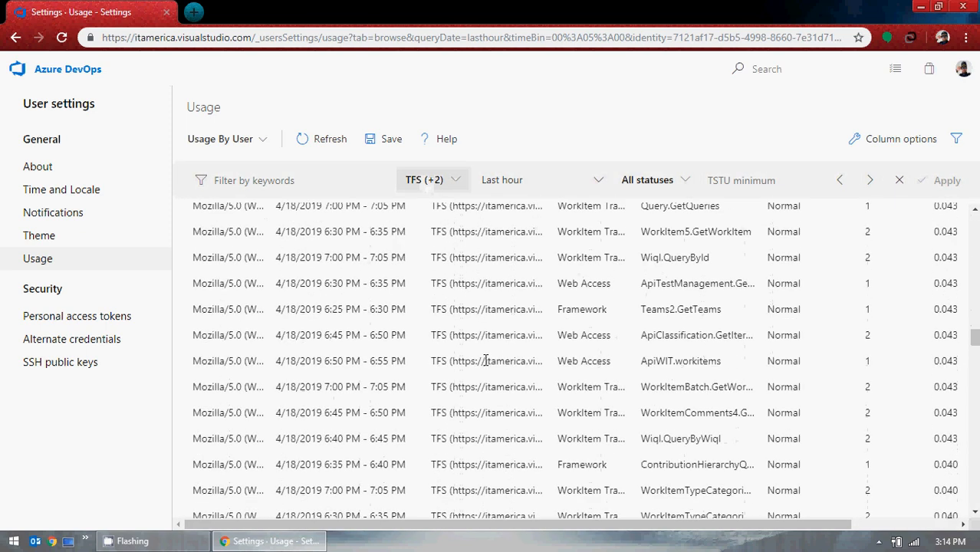
{"action": "scroll", "coordinate": [510, 336], "scroll_direction": "down", "scroll_amount": 5}
{"action": "scroll", "coordinate": [503, 307], "scroll_direction": "up", "scroll_amount": 10}
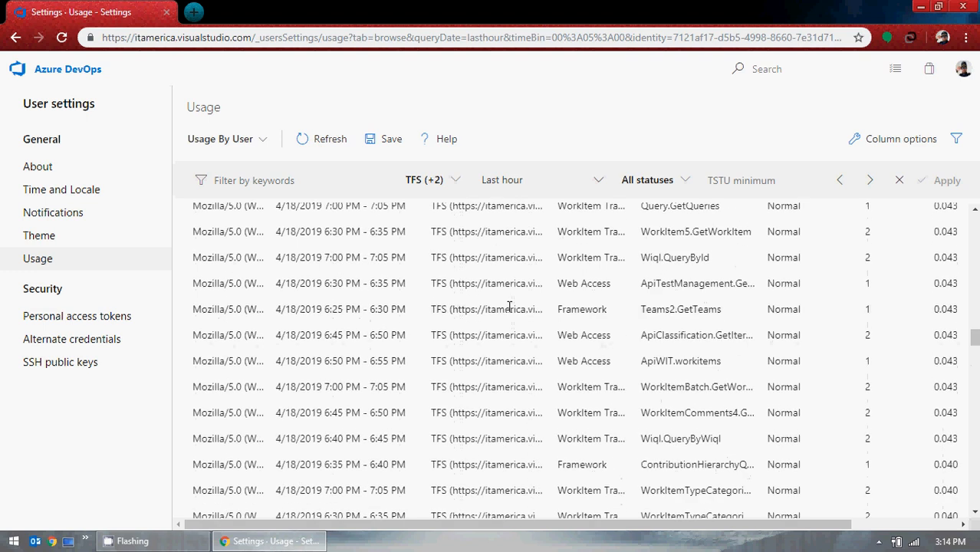
{"action": "scroll", "coordinate": [491, 279], "scroll_direction": "up", "scroll_amount": 20}
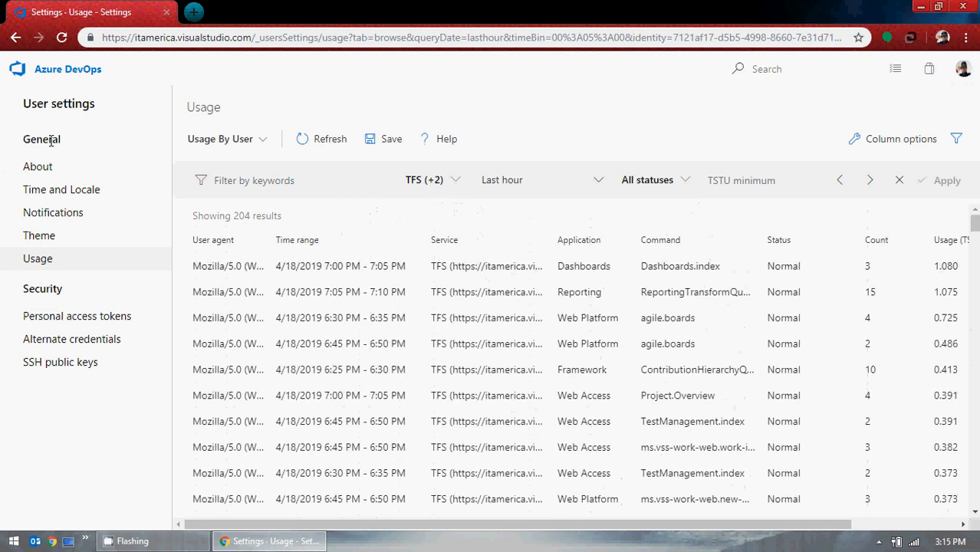
Open the profile page and from it open the IT America Testing Team project.
{"action": "left_click", "coordinate": [961, 76]}
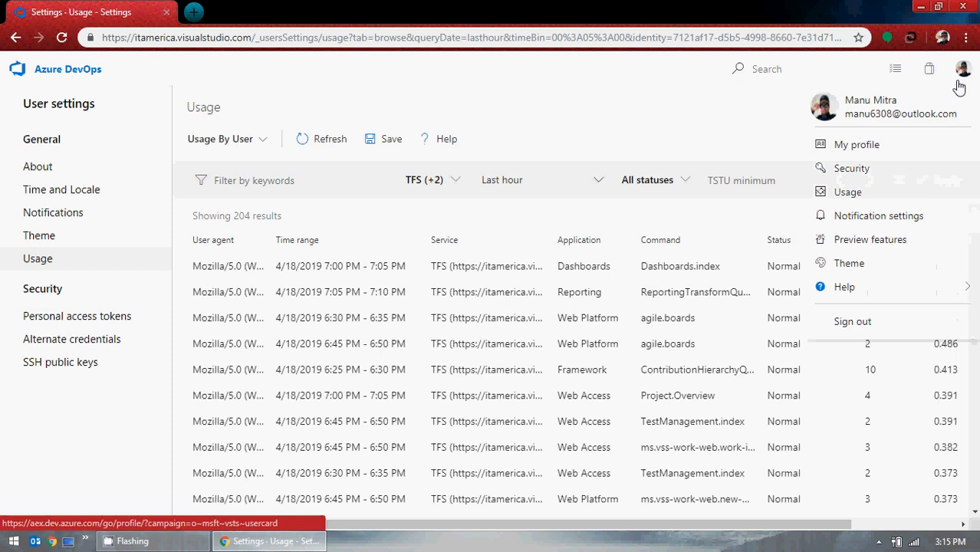
{"action": "left_click", "coordinate": [928, 108]}
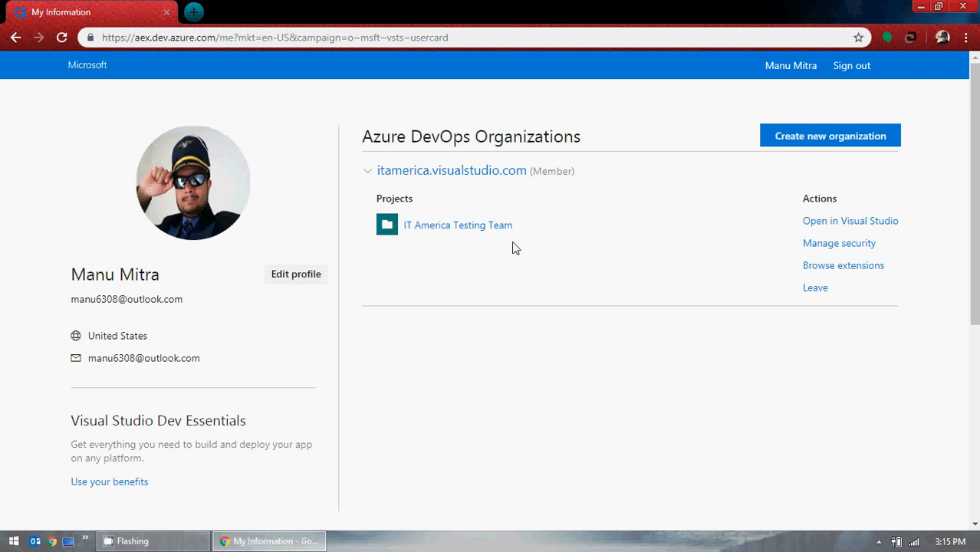
{"action": "left_click", "coordinate": [491, 225]}
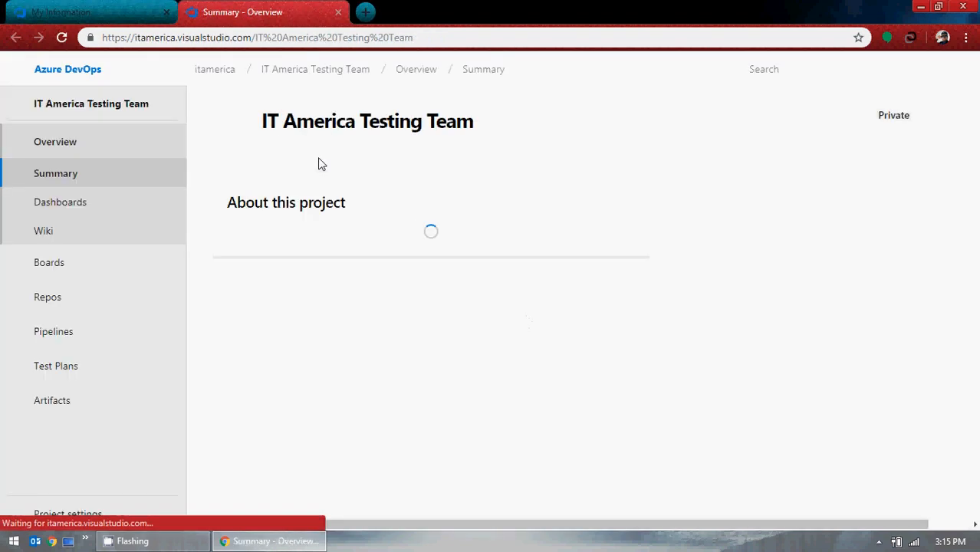
Start a new build pipeline from the Pipelines Builds page, and close the profile page tab.
{"action": "mouse_move", "coordinate": [69, 298]}
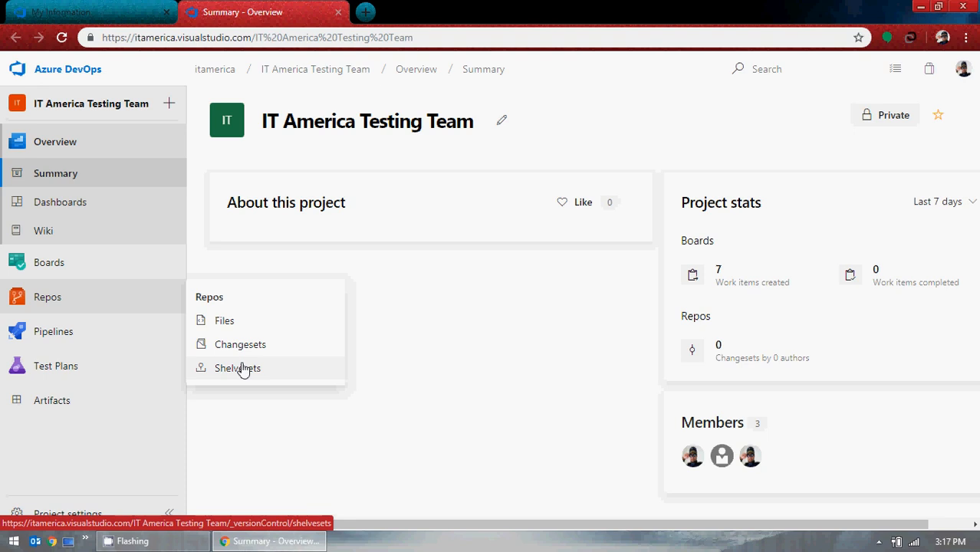
{"action": "mouse_move", "coordinate": [85, 326]}
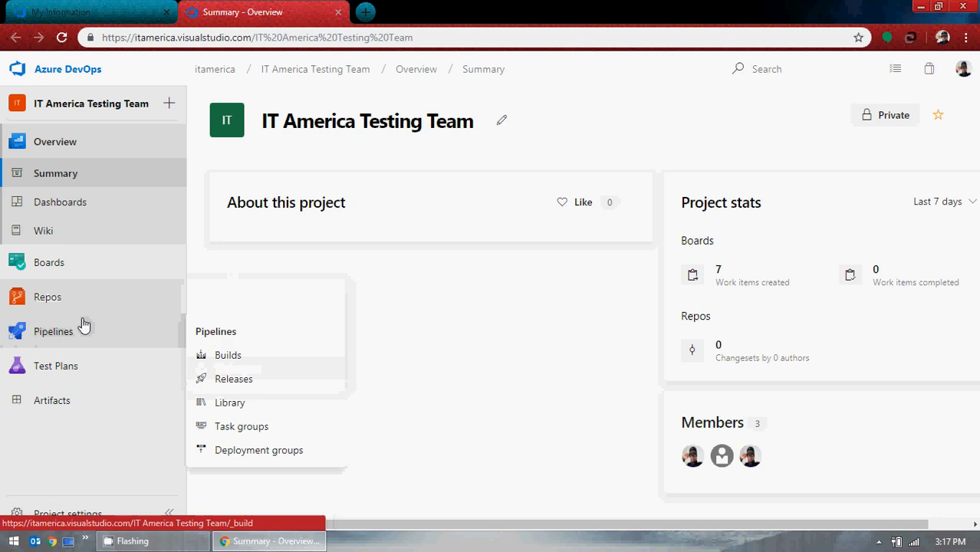
{"action": "left_click", "coordinate": [227, 356]}
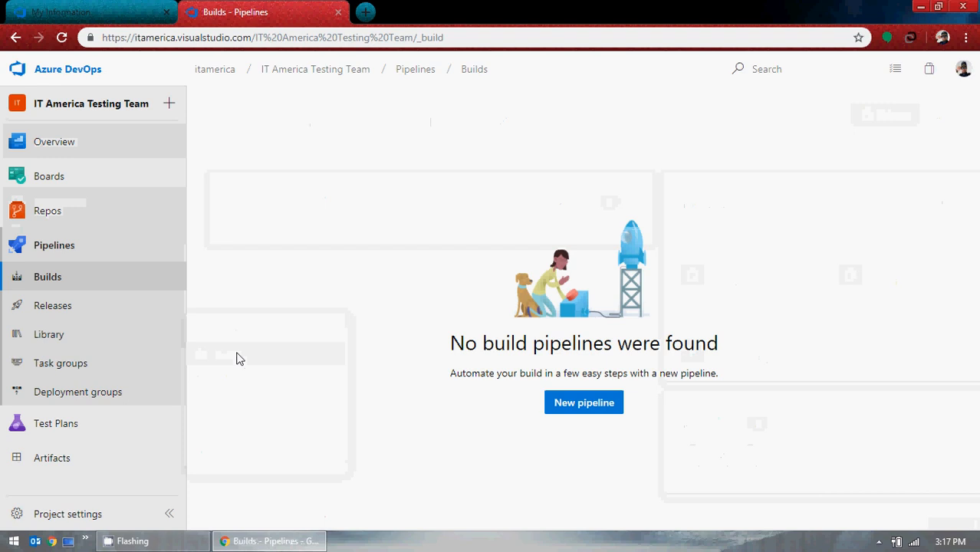
{"action": "left_click", "coordinate": [573, 409]}
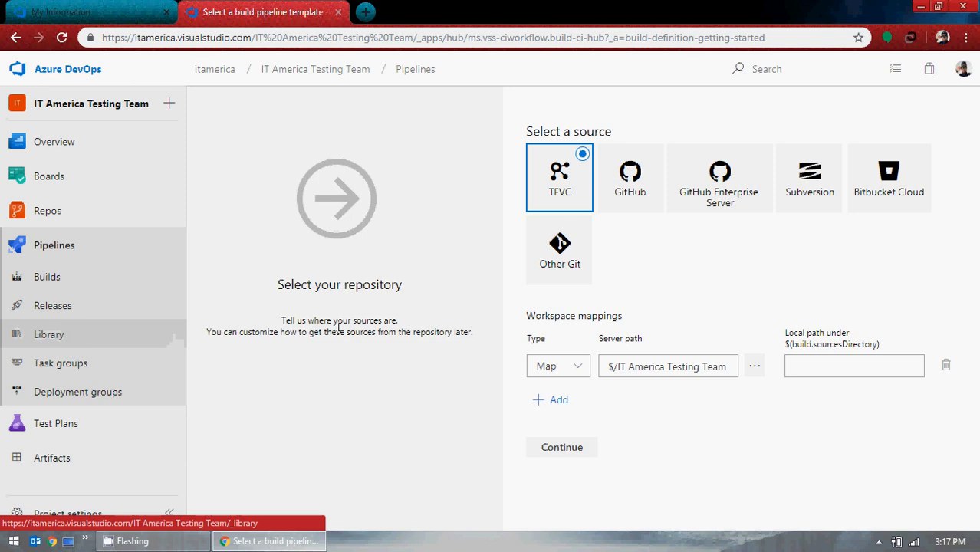
{"action": "left_click", "coordinate": [160, 11]}
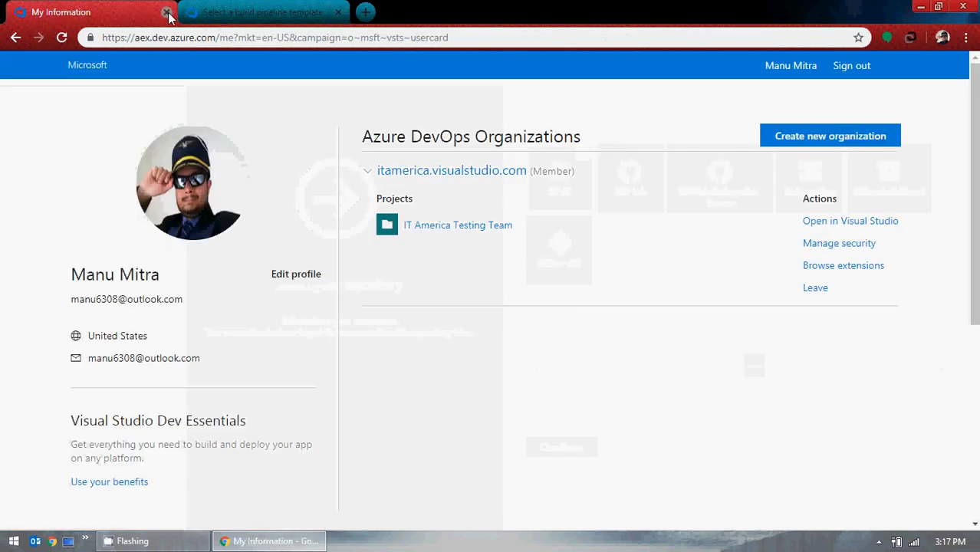
{"action": "left_click", "coordinate": [166, 12]}
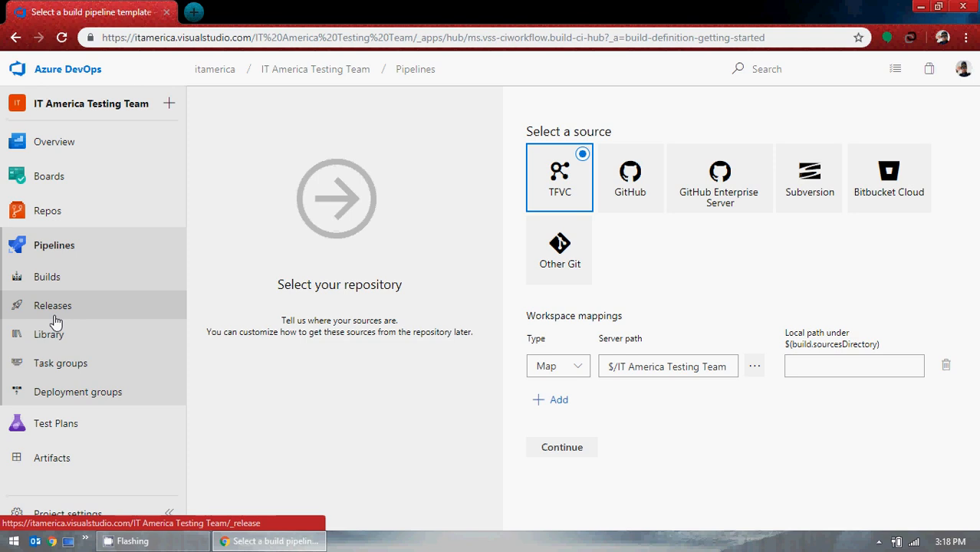
Leave the pipeline wizard and browse Library, Task groups, Deployment groups, Artifacts and the project Summary.
{"action": "left_click", "coordinate": [75, 342]}
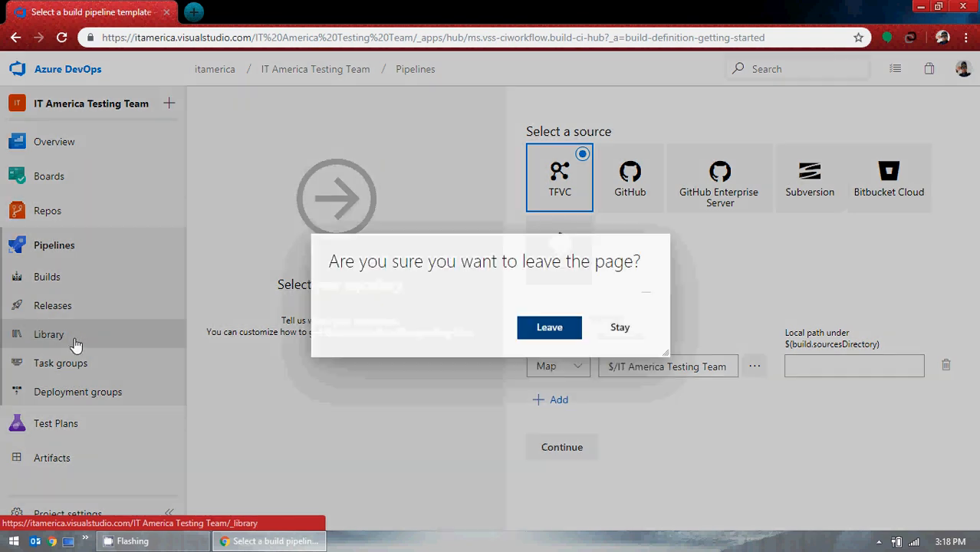
{"action": "left_click", "coordinate": [552, 328]}
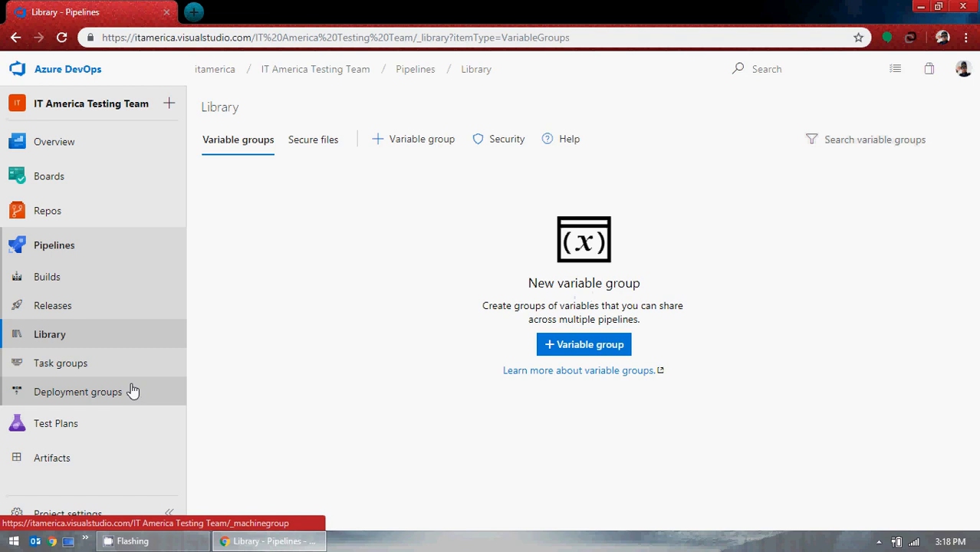
{"action": "left_click", "coordinate": [79, 372]}
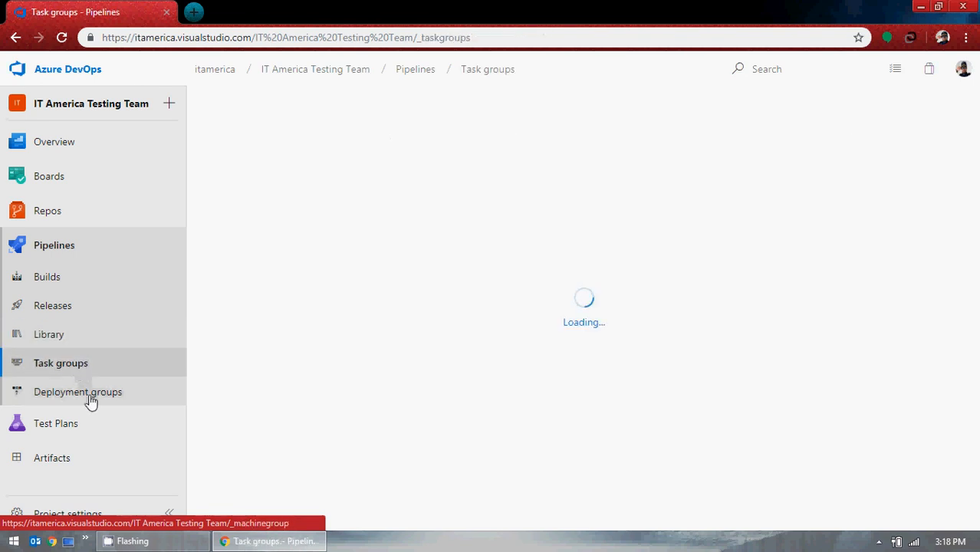
{"action": "left_click", "coordinate": [91, 401]}
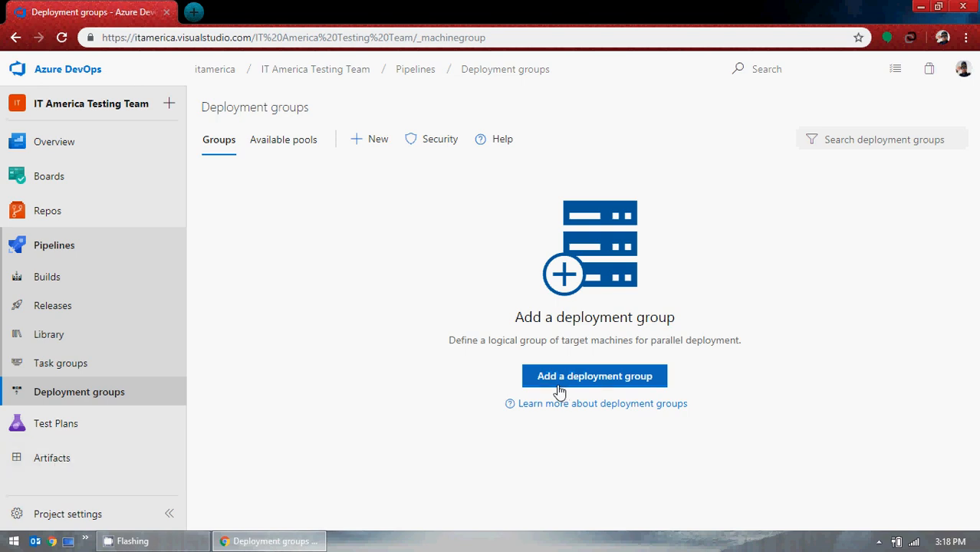
{"action": "left_click", "coordinate": [100, 458]}
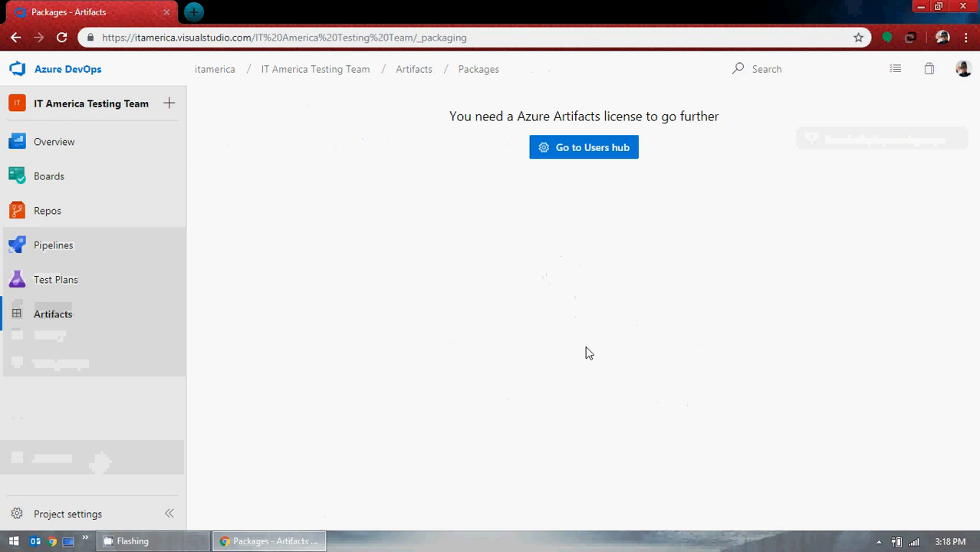
{"action": "left_click_drag", "start_coordinate": [518, 119], "coordinate": [651, 117]}
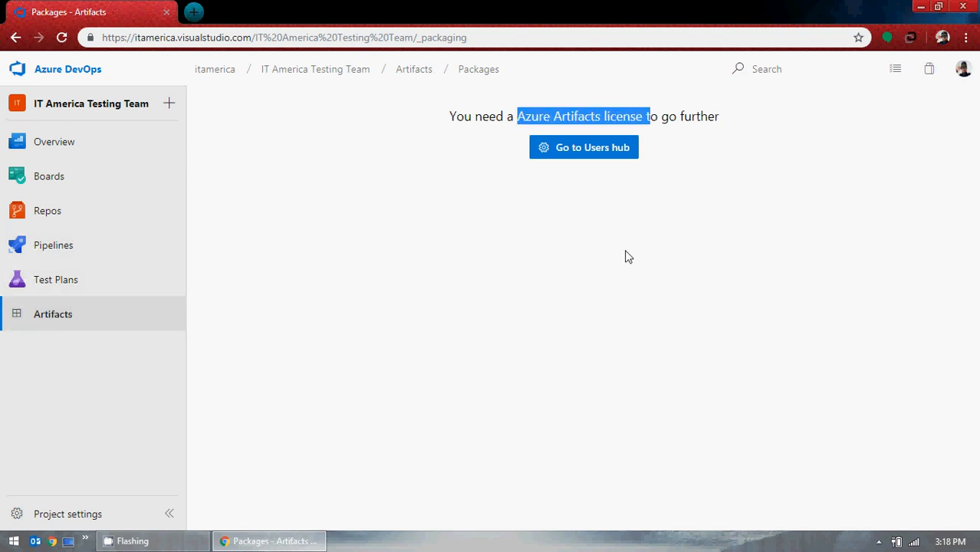
{"action": "left_click", "coordinate": [75, 139]}
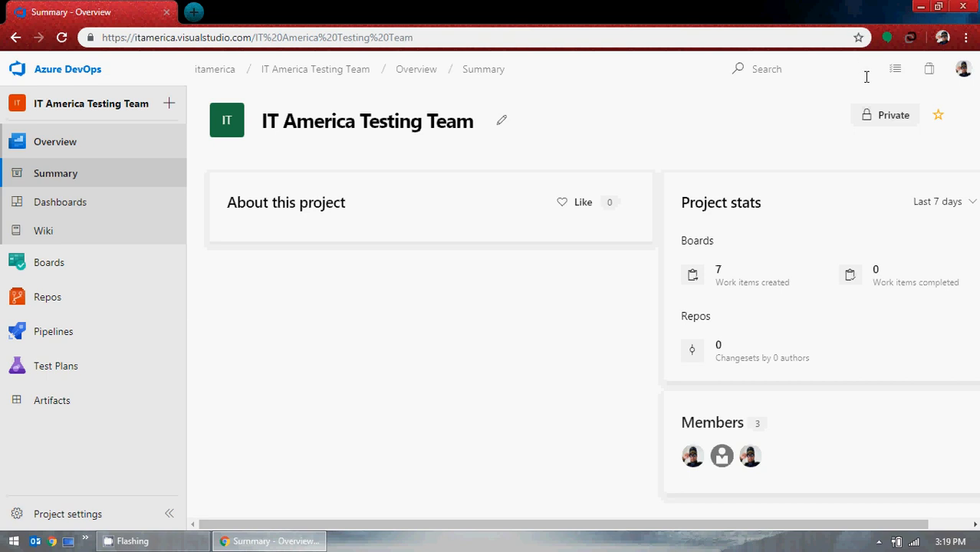
Open the work items flyout to view items assigned to me, then close it.
{"action": "left_click", "coordinate": [898, 71]}
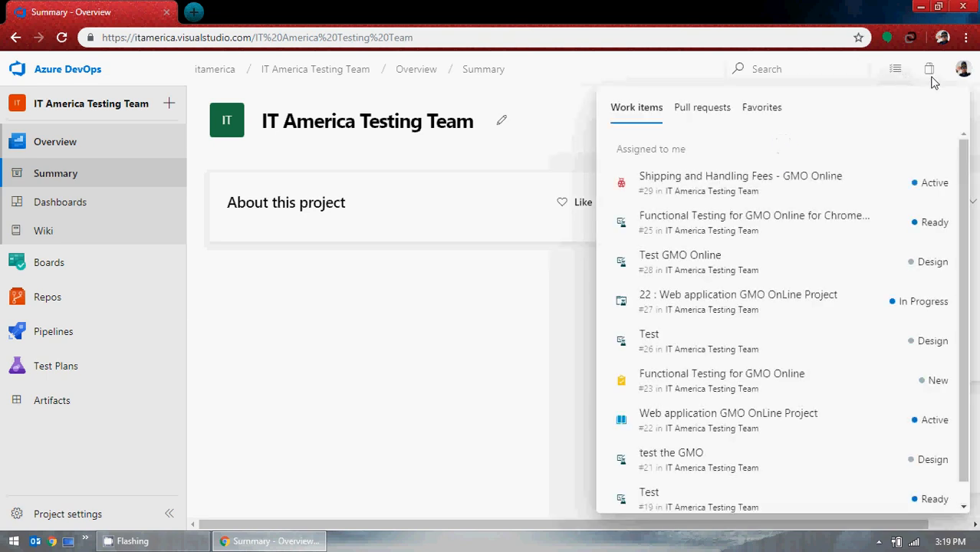
{"action": "left_click", "coordinate": [932, 73]}
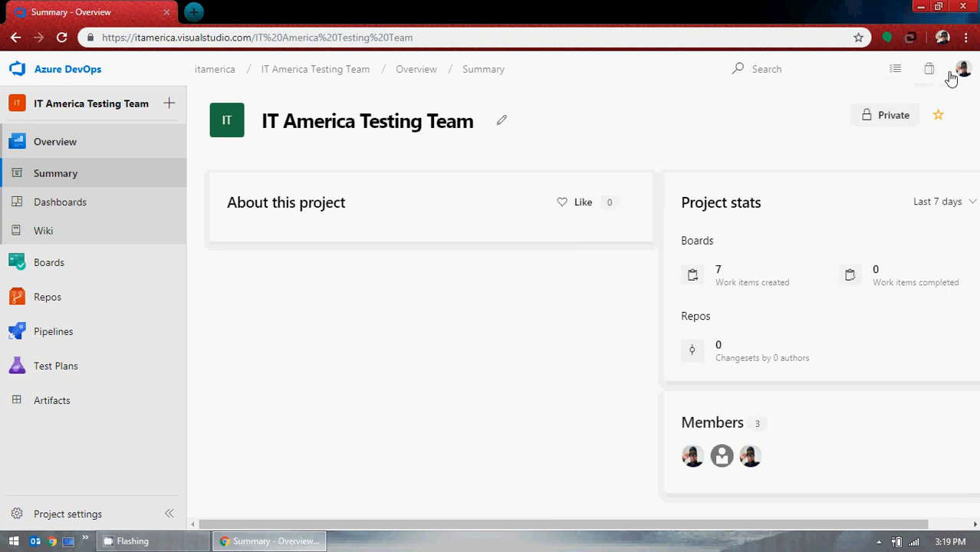
Open the Get started documentation from the profile menu's Help submenu and scroll through the Azure DevOps Documentation page.
{"action": "left_click", "coordinate": [965, 70]}
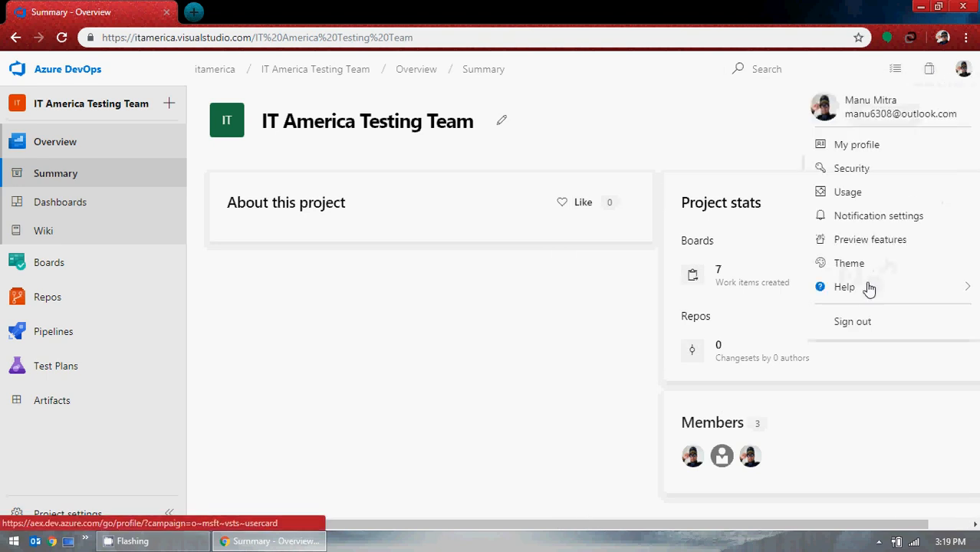
{"action": "mouse_move", "coordinate": [868, 286]}
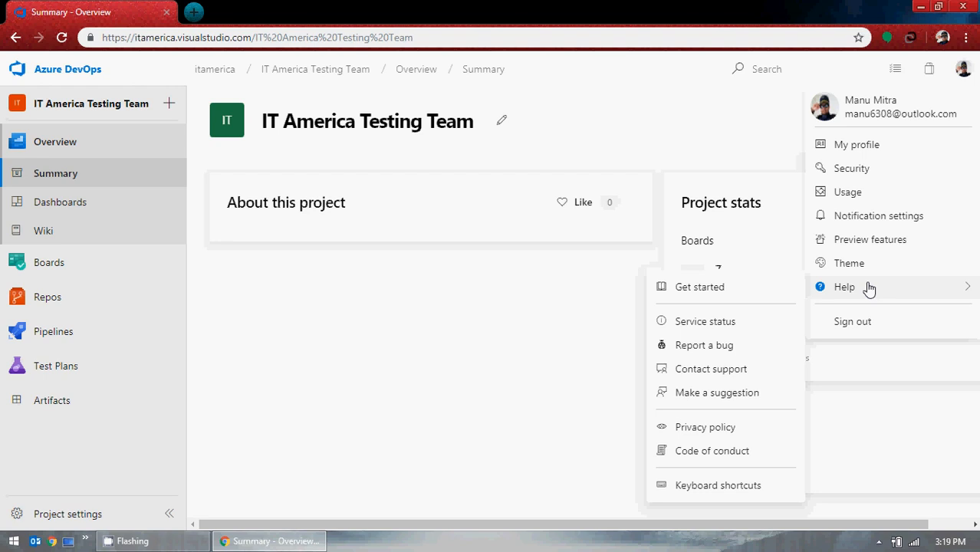
{"action": "left_click", "coordinate": [726, 288]}
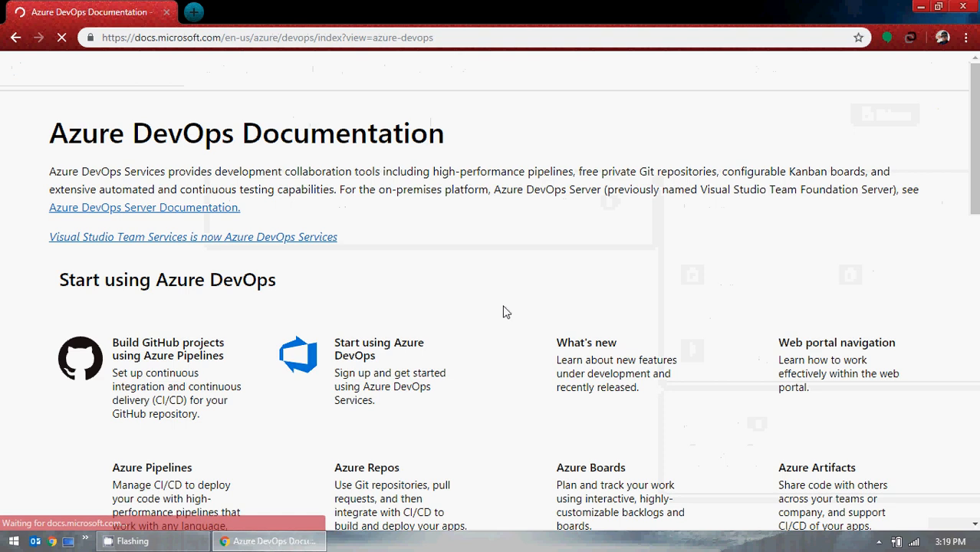
{"action": "scroll", "coordinate": [507, 301], "scroll_direction": "down", "scroll_amount": 2}
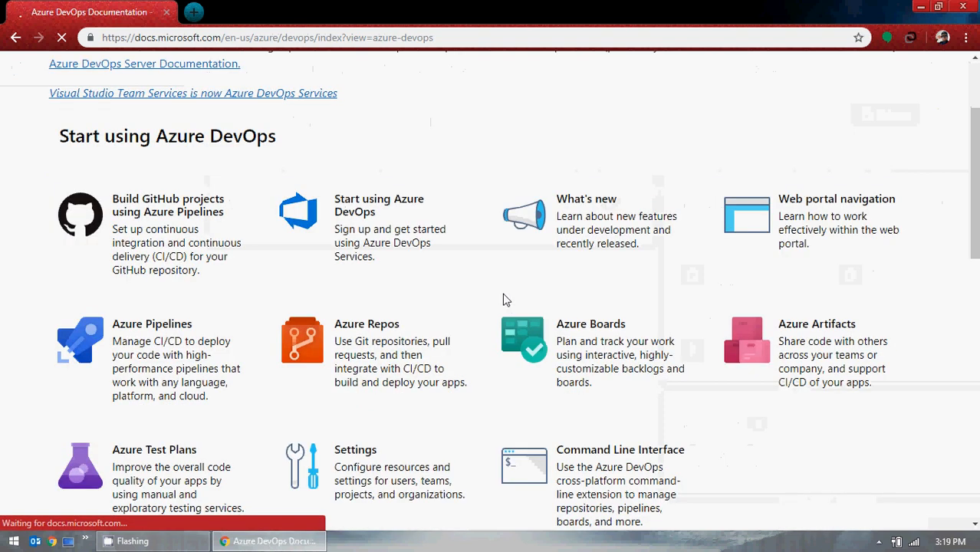
{"action": "scroll", "coordinate": [526, 276], "scroll_direction": "down", "scroll_amount": 5}
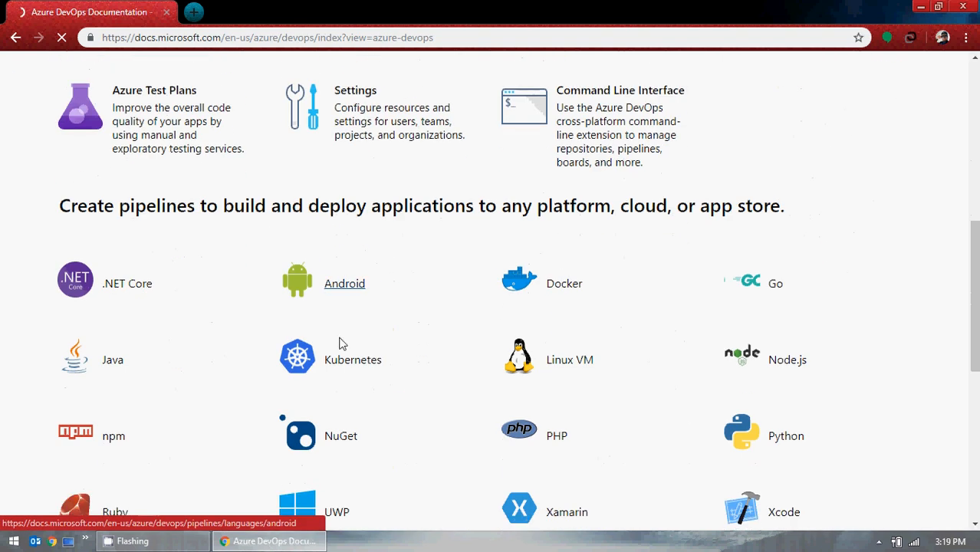
{"action": "scroll", "coordinate": [451, 329], "scroll_direction": "down", "scroll_amount": 4}
{"action": "scroll", "coordinate": [433, 307], "scroll_direction": "up", "scroll_amount": 6}
{"action": "scroll", "coordinate": [433, 307], "scroll_direction": "down", "scroll_amount": 8}
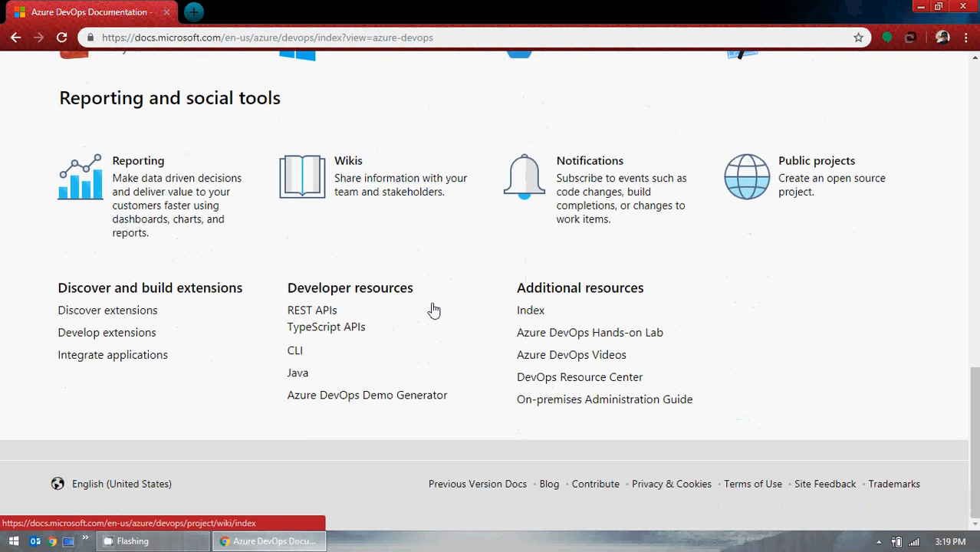
{"action": "scroll", "coordinate": [434, 306], "scroll_direction": "up", "scroll_amount": 14}
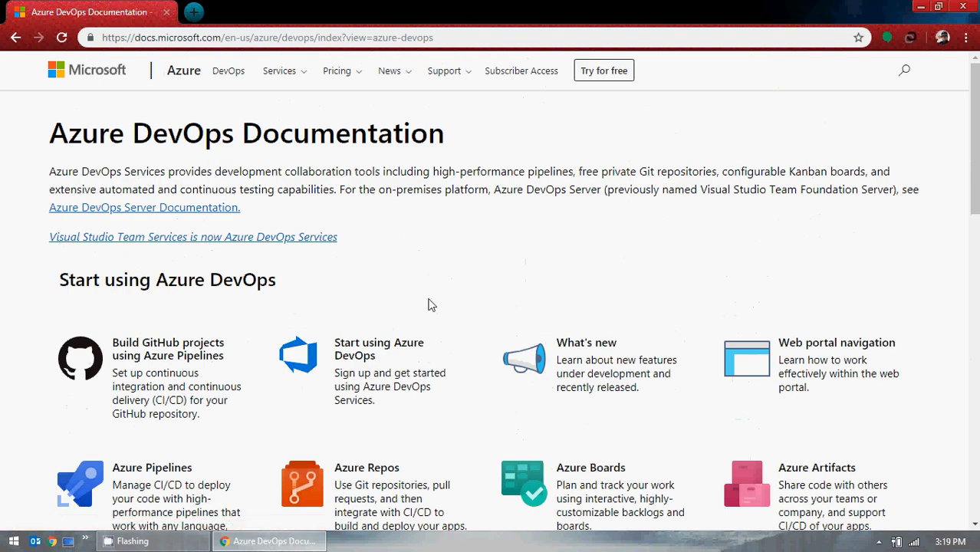
Open the Azure DevOps Server Documentation link and scroll through its sections.
{"action": "left_click", "coordinate": [192, 208]}
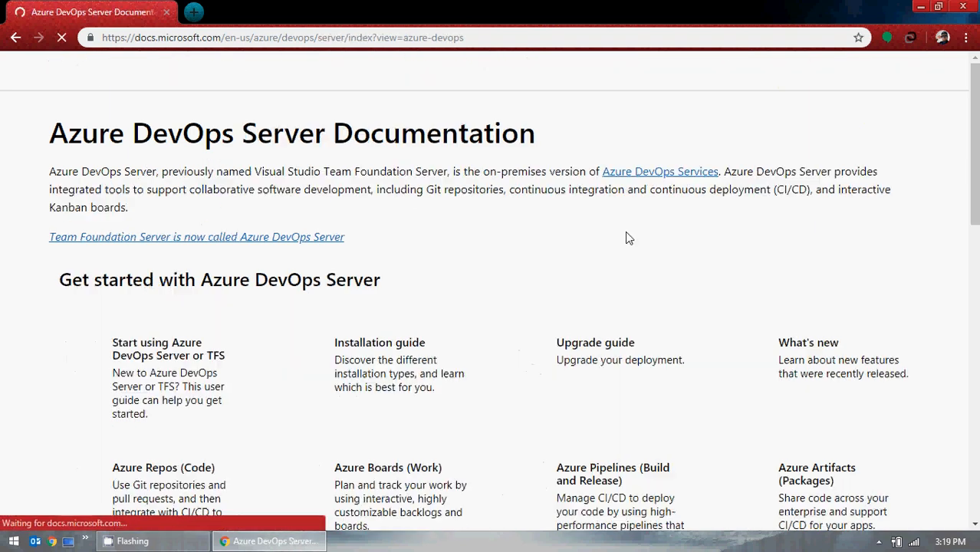
{"action": "scroll", "coordinate": [576, 230], "scroll_direction": "down", "scroll_amount": 3}
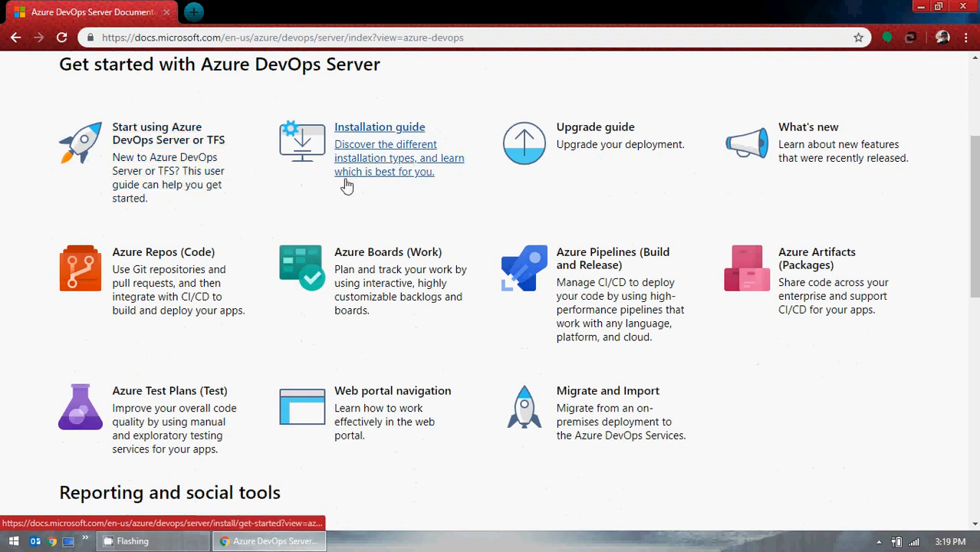
{"action": "scroll", "coordinate": [781, 357], "scroll_direction": "down", "scroll_amount": 1}
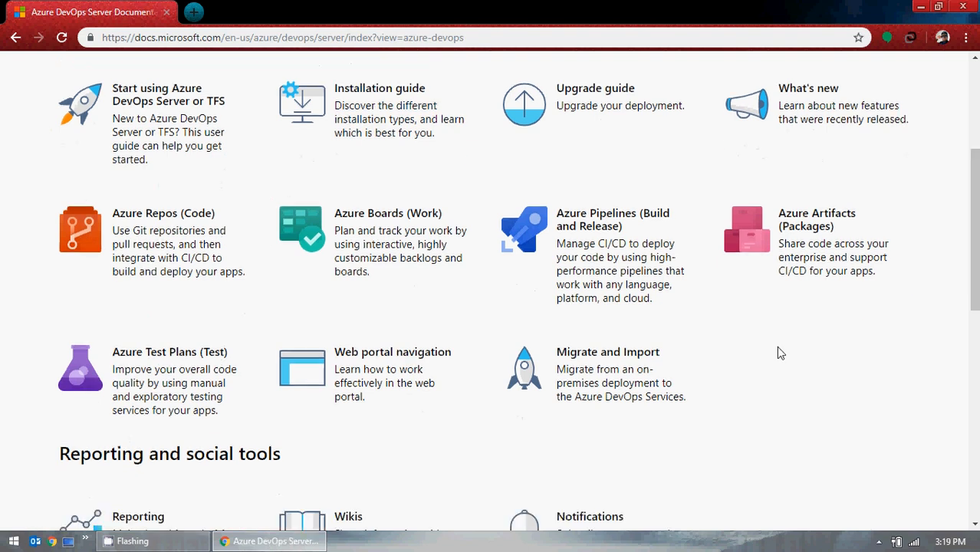
{"action": "scroll", "coordinate": [778, 353], "scroll_direction": "down", "scroll_amount": 3}
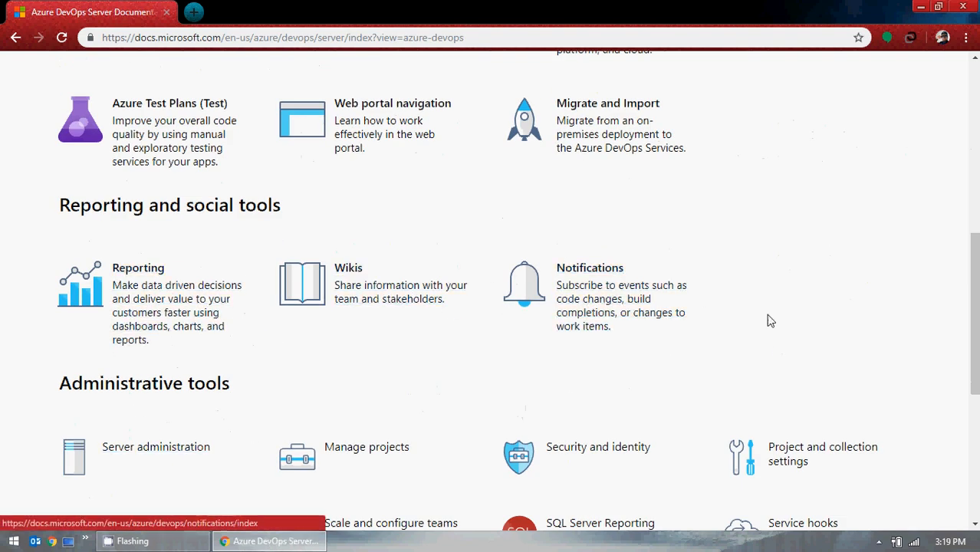
{"action": "scroll", "coordinate": [771, 321], "scroll_direction": "up", "scroll_amount": 6}
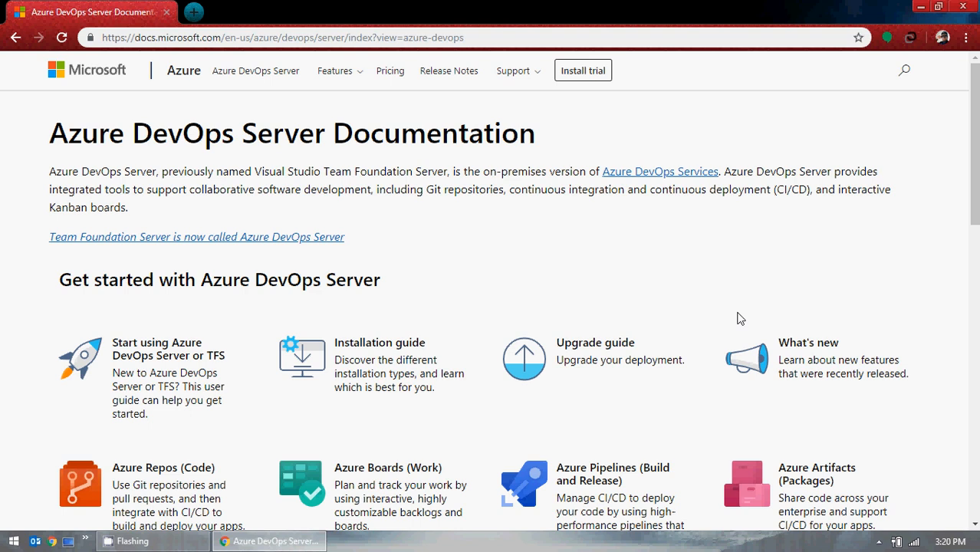
{"action": "left_click", "coordinate": [881, 543]}
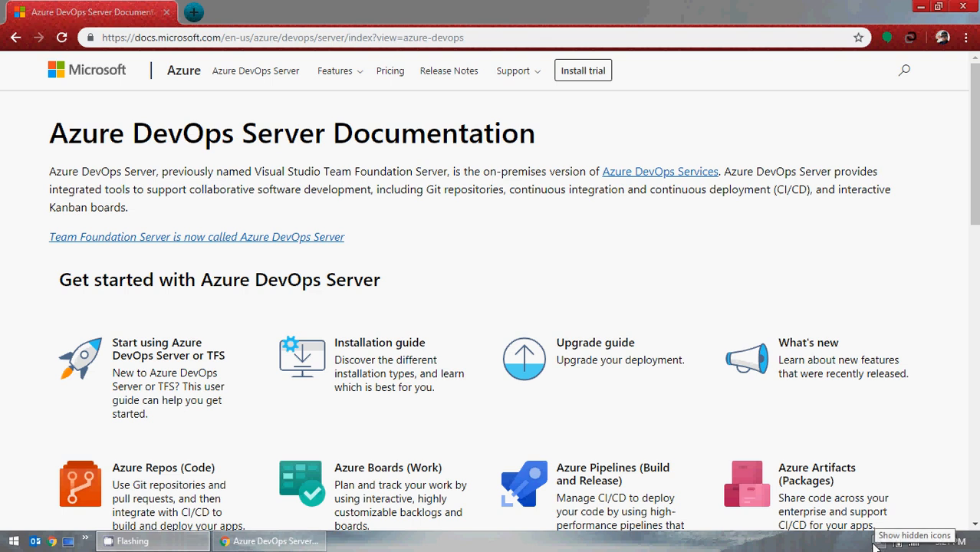
{"action": "left_click", "coordinate": [875, 546]}
{"action": "left_click", "coordinate": [900, 448]}
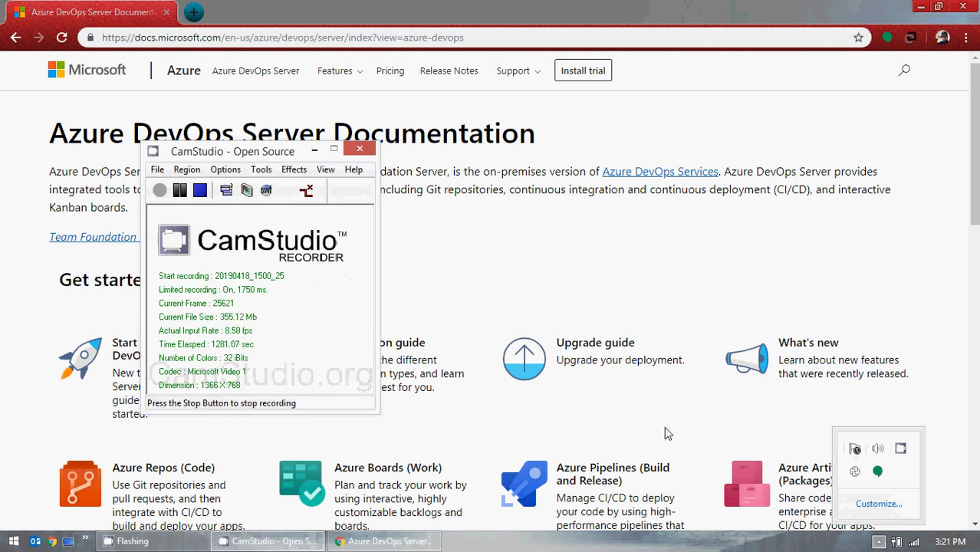